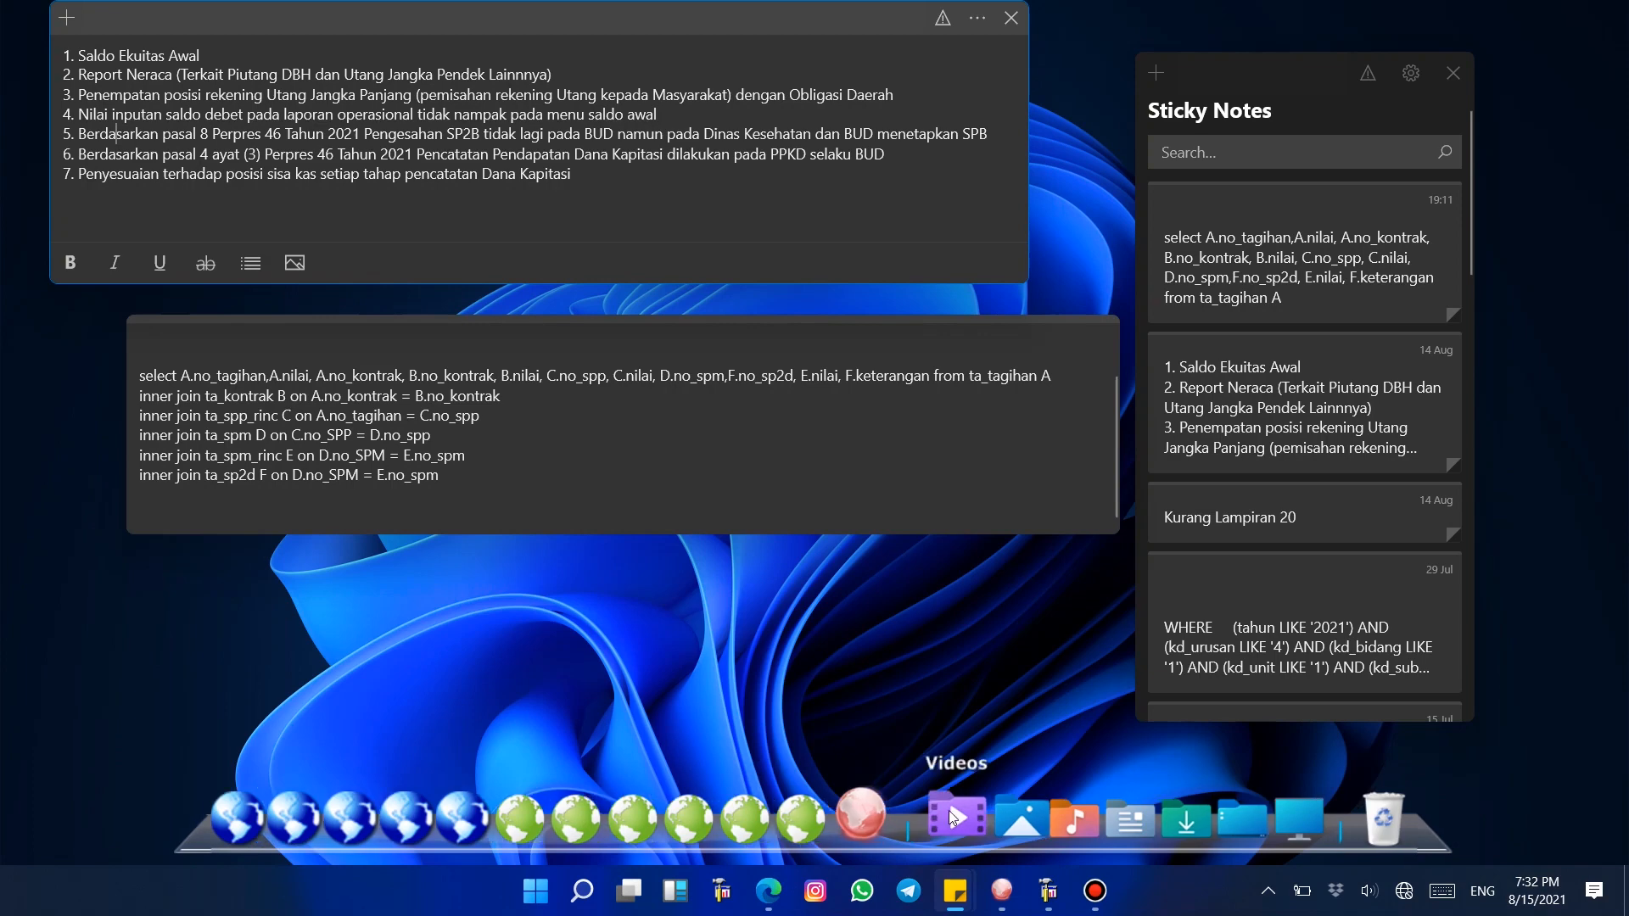
Step: Open the ta_saldo_awalak table of database DB2021 in SQL Server Enterprise Manager to view all its rows
mouse_move(1002, 891)
click(1051, 822)
click(1049, 891)
right_click(370, 672)
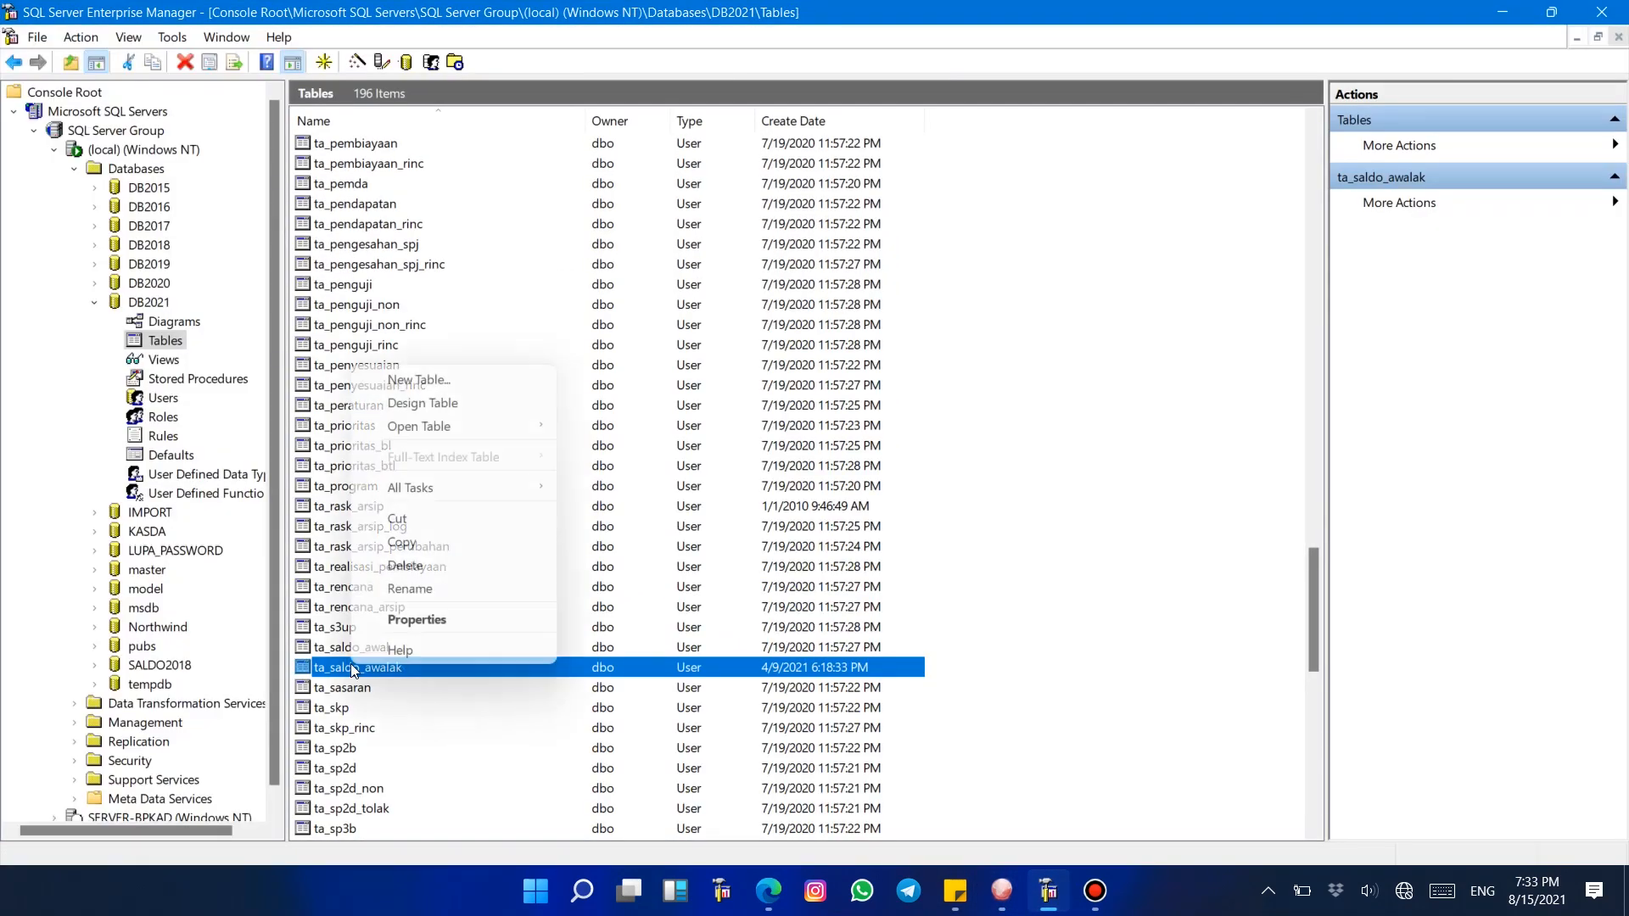
mouse_move(526, 426)
click(636, 424)
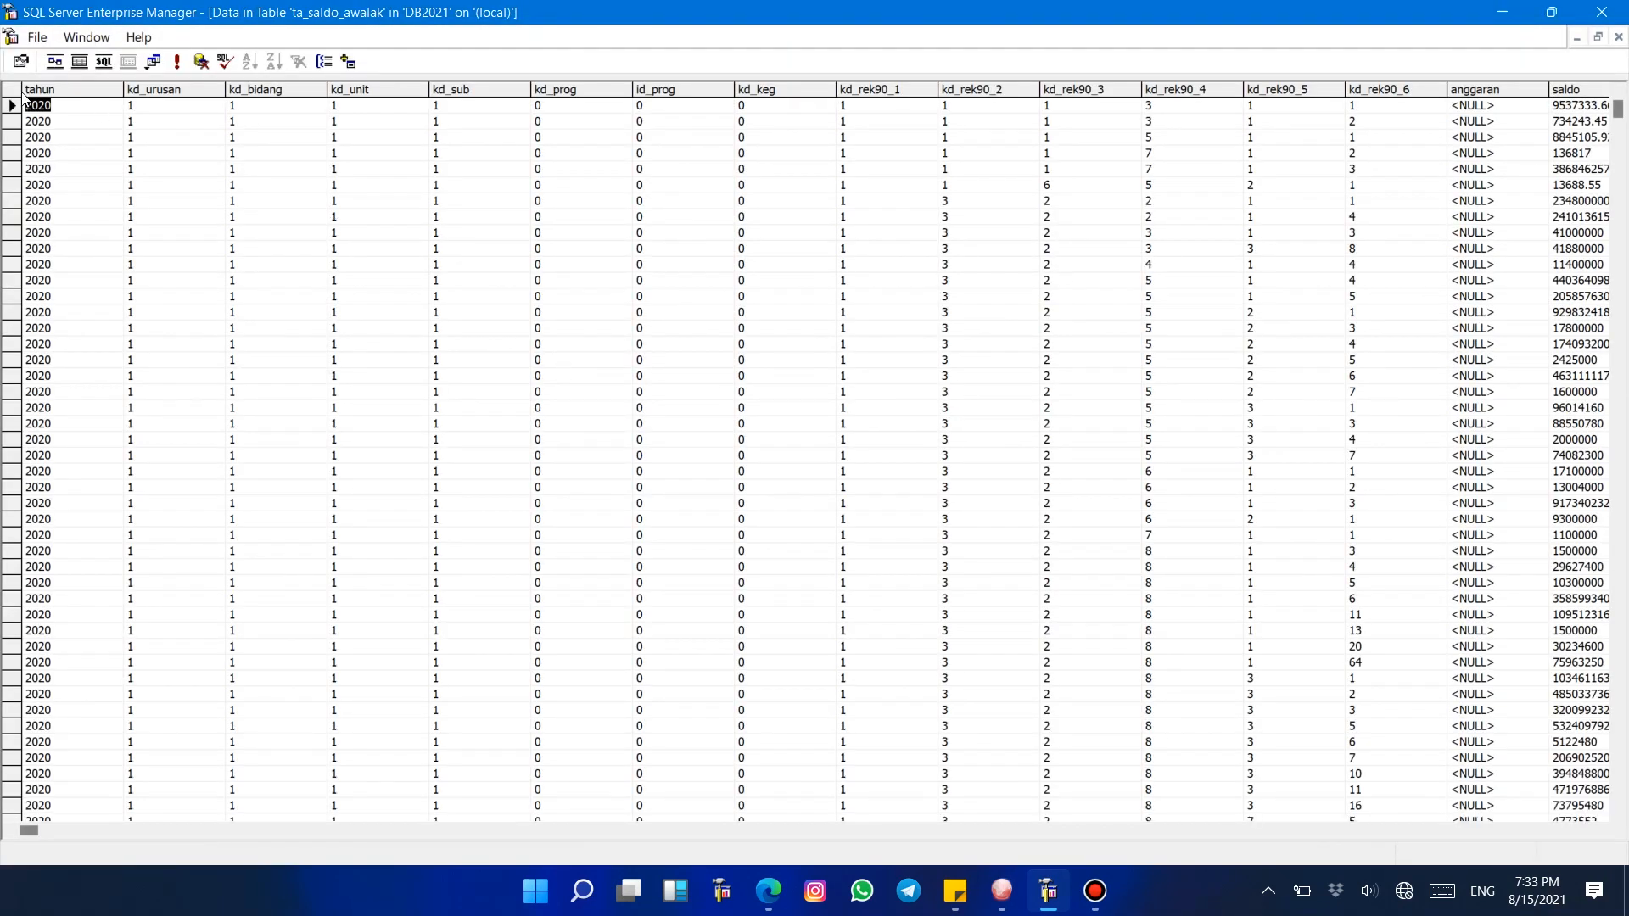
click(54, 108)
Step: Switch to the 2021 SIMDA session, preview the Laporan Perubahan Ekuitas report and inspect its 2020 column values
mouse_move(994, 882)
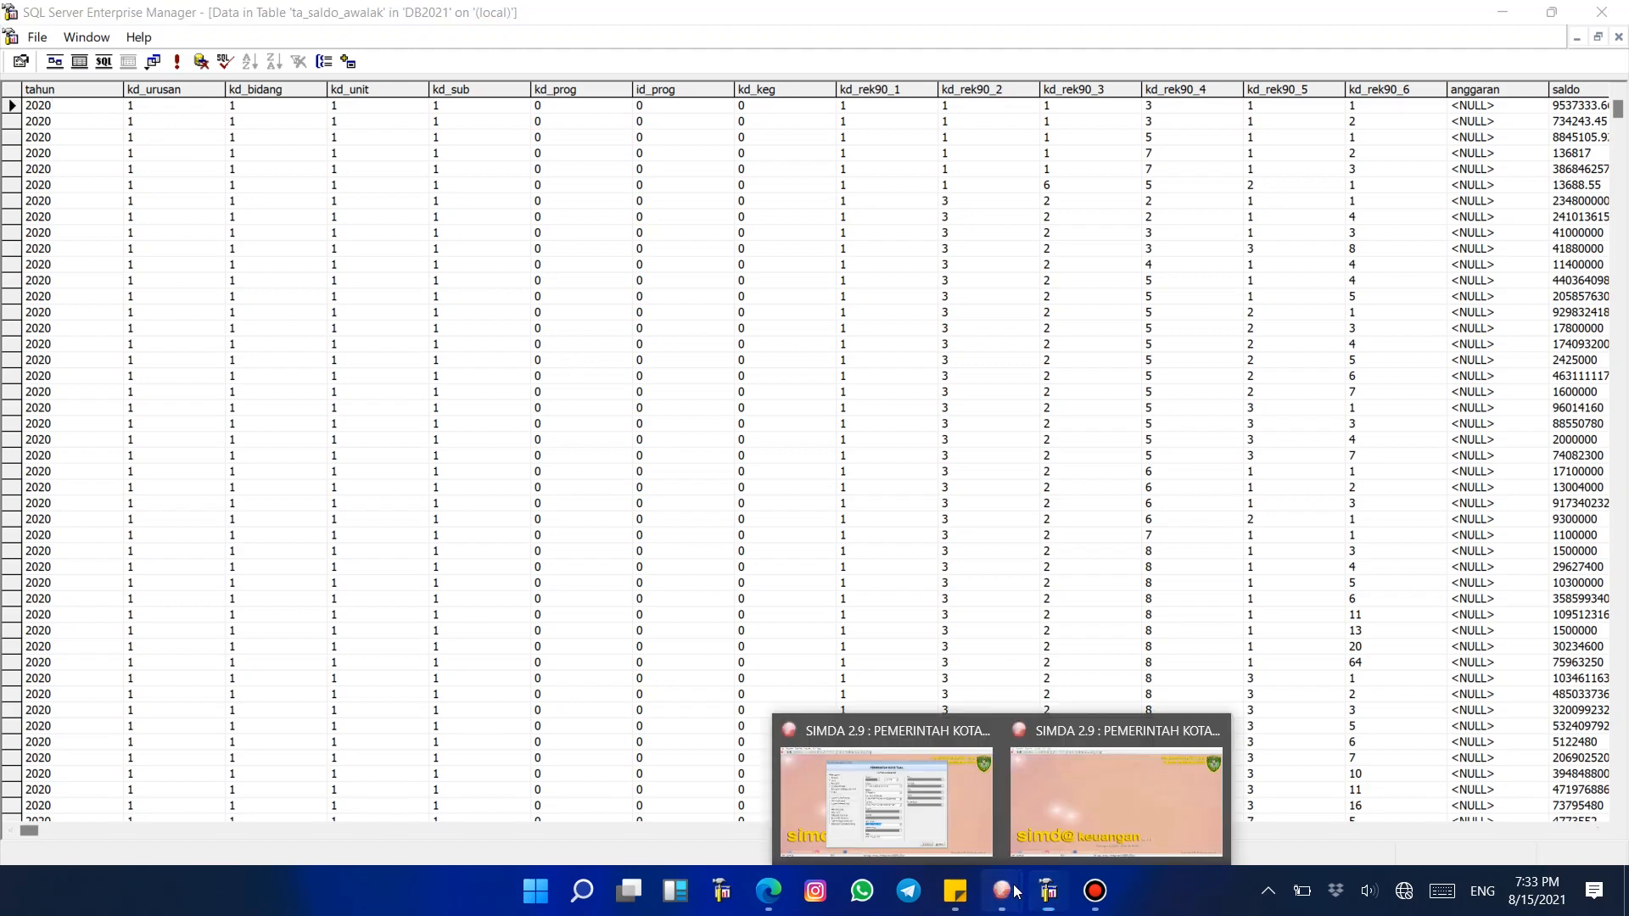
click(1040, 823)
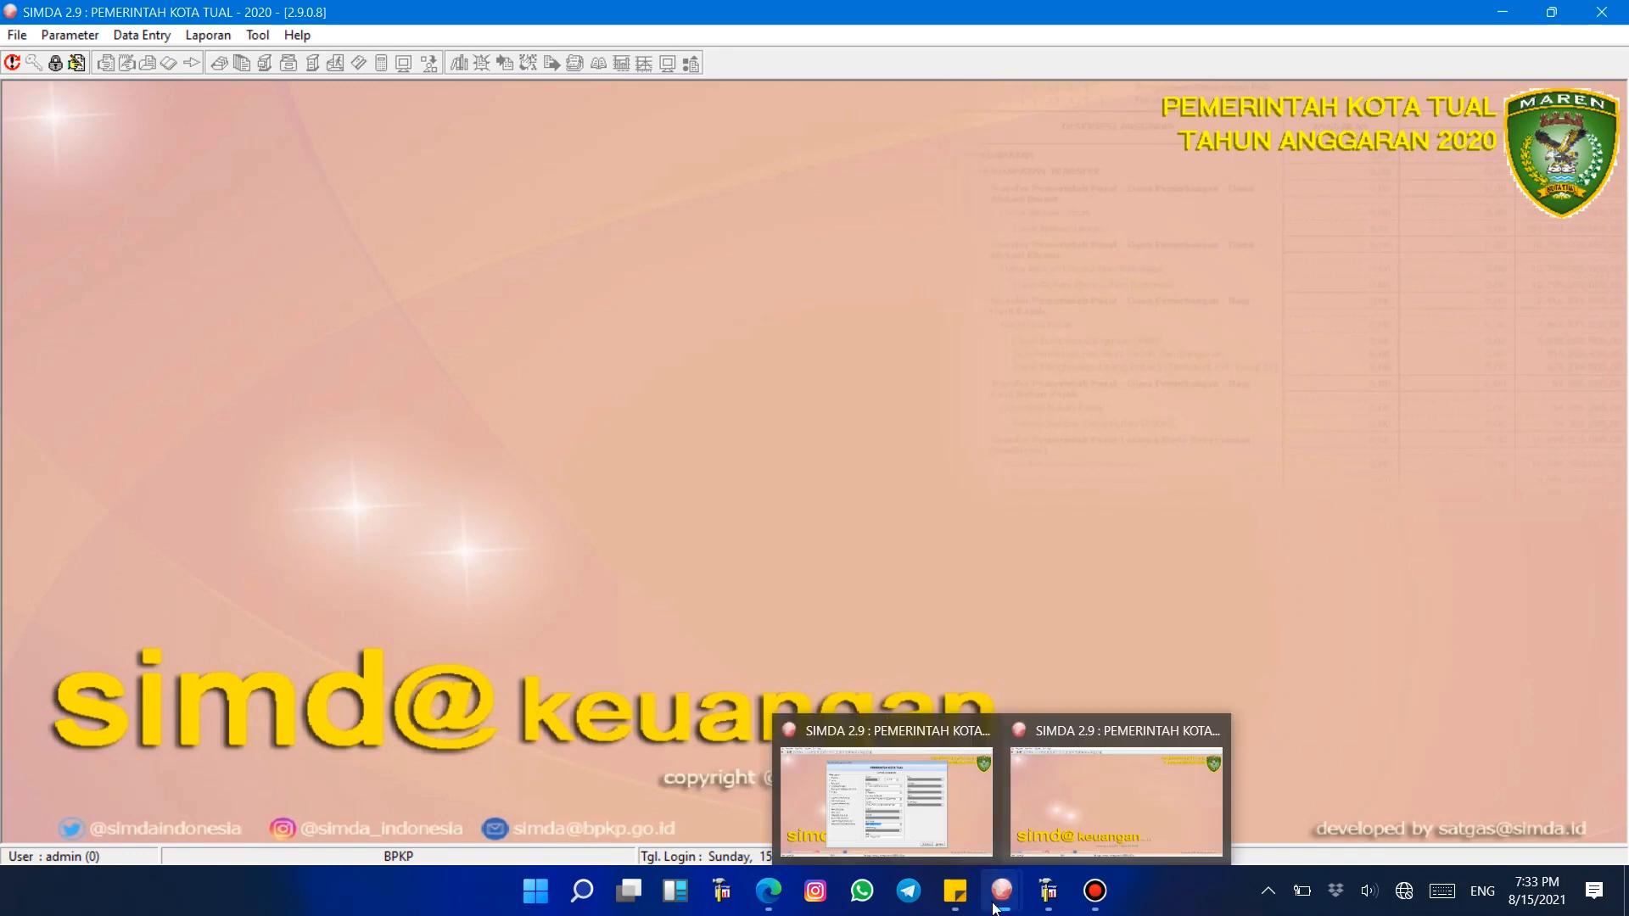
click(913, 823)
click(458, 458)
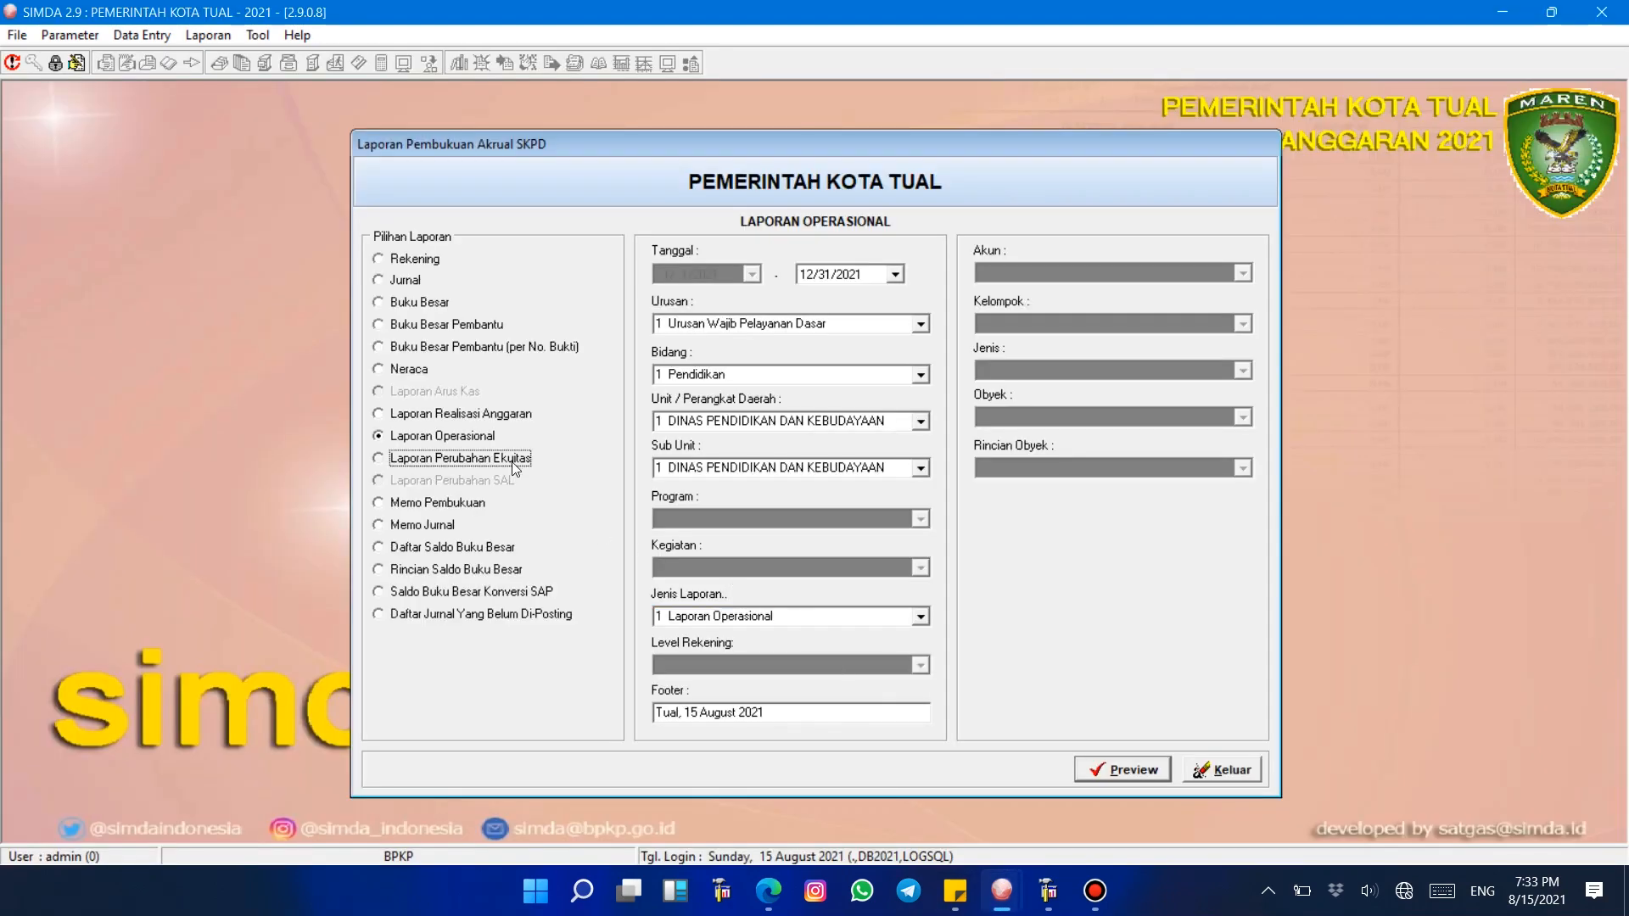
click(1122, 779)
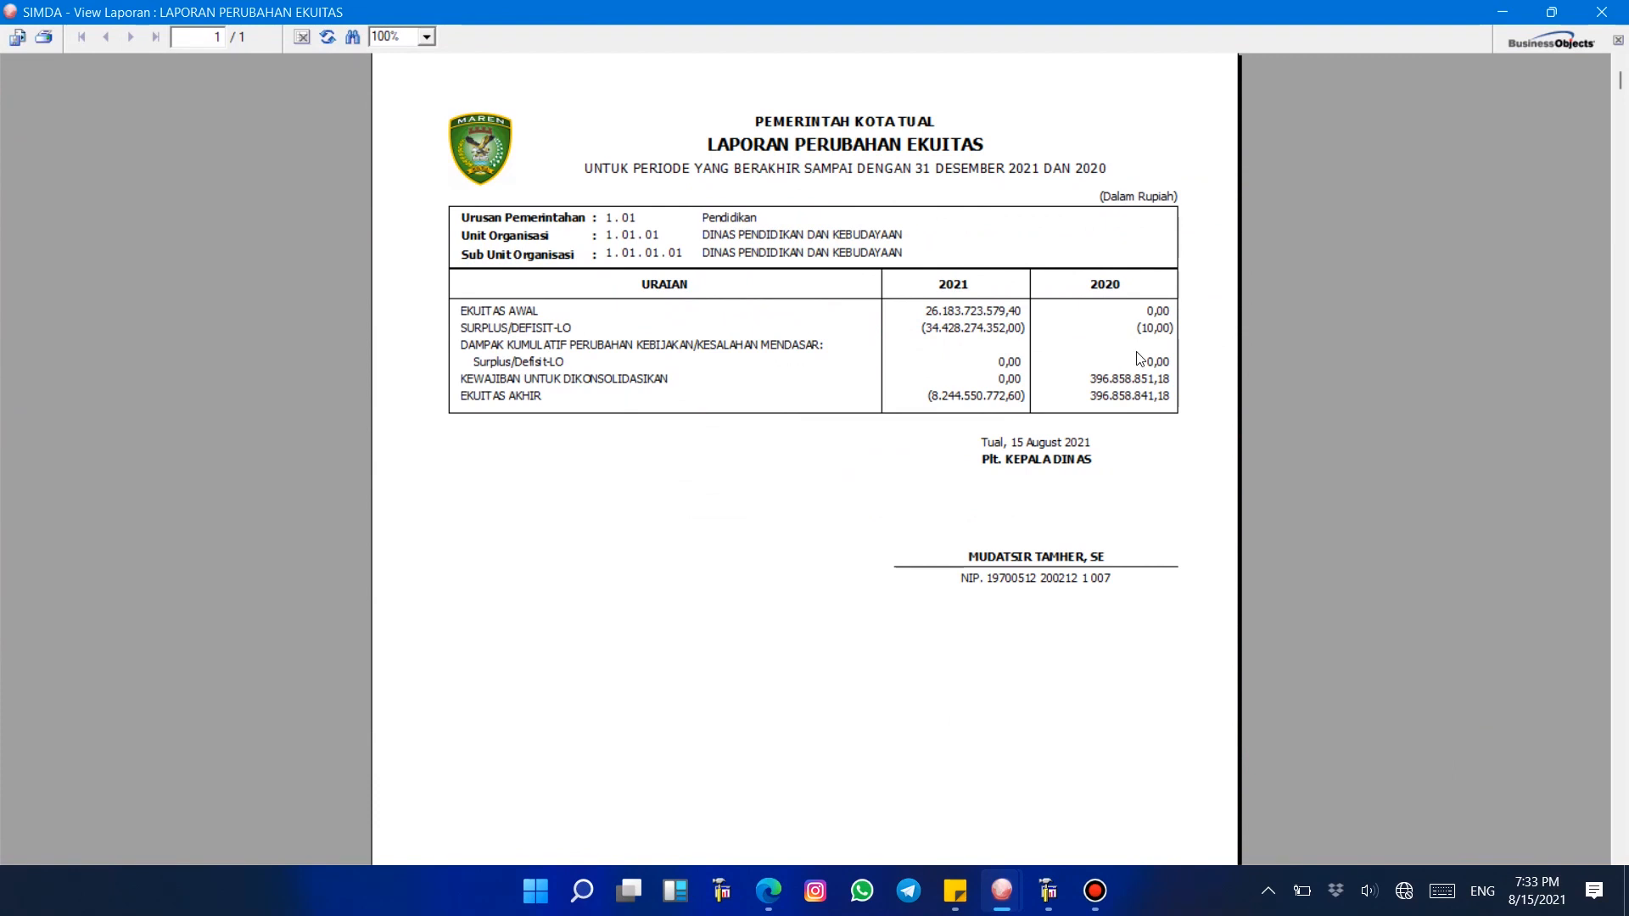
click(1152, 330)
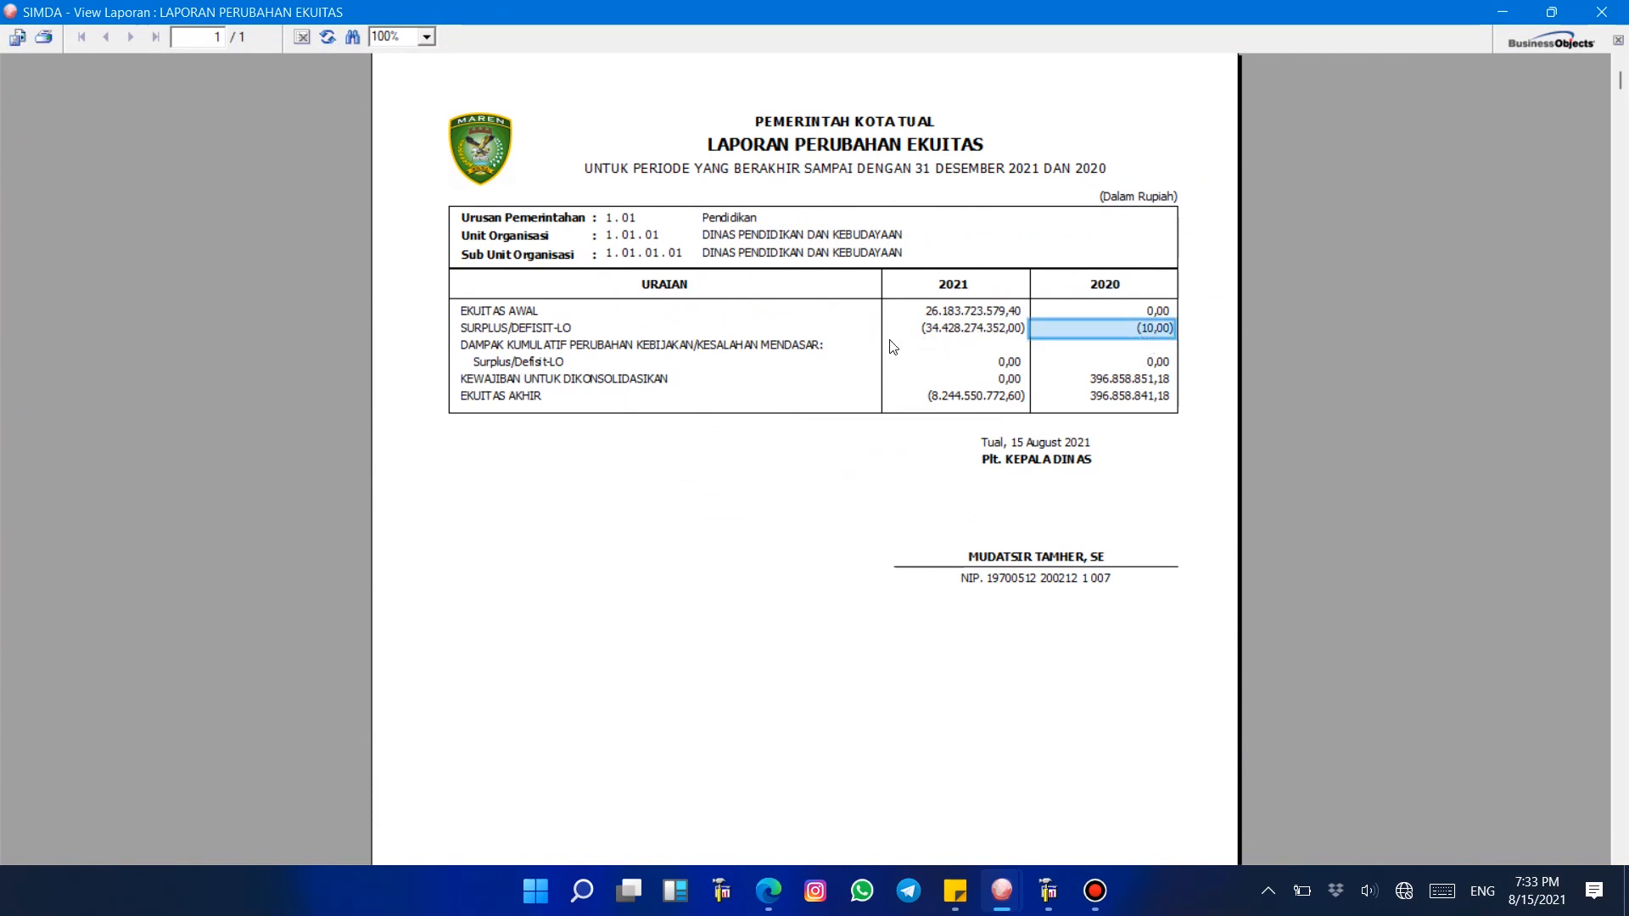
click(1111, 313)
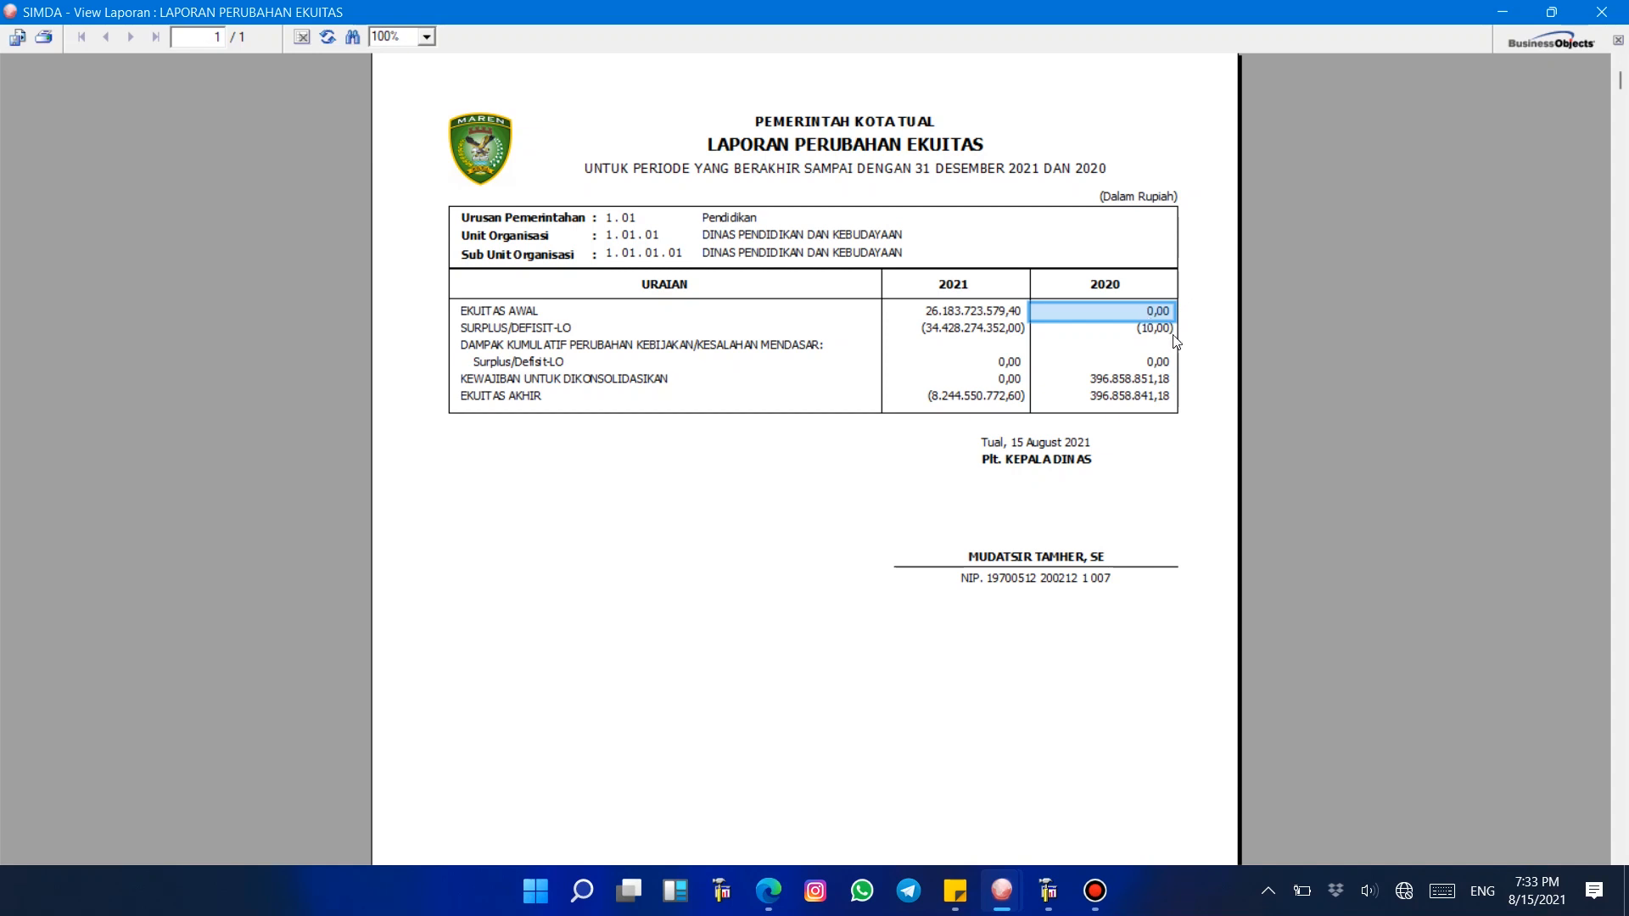
Step: Log out of the 2020 SIMDA session and enter the account password in the login dialog
mouse_move(1002, 891)
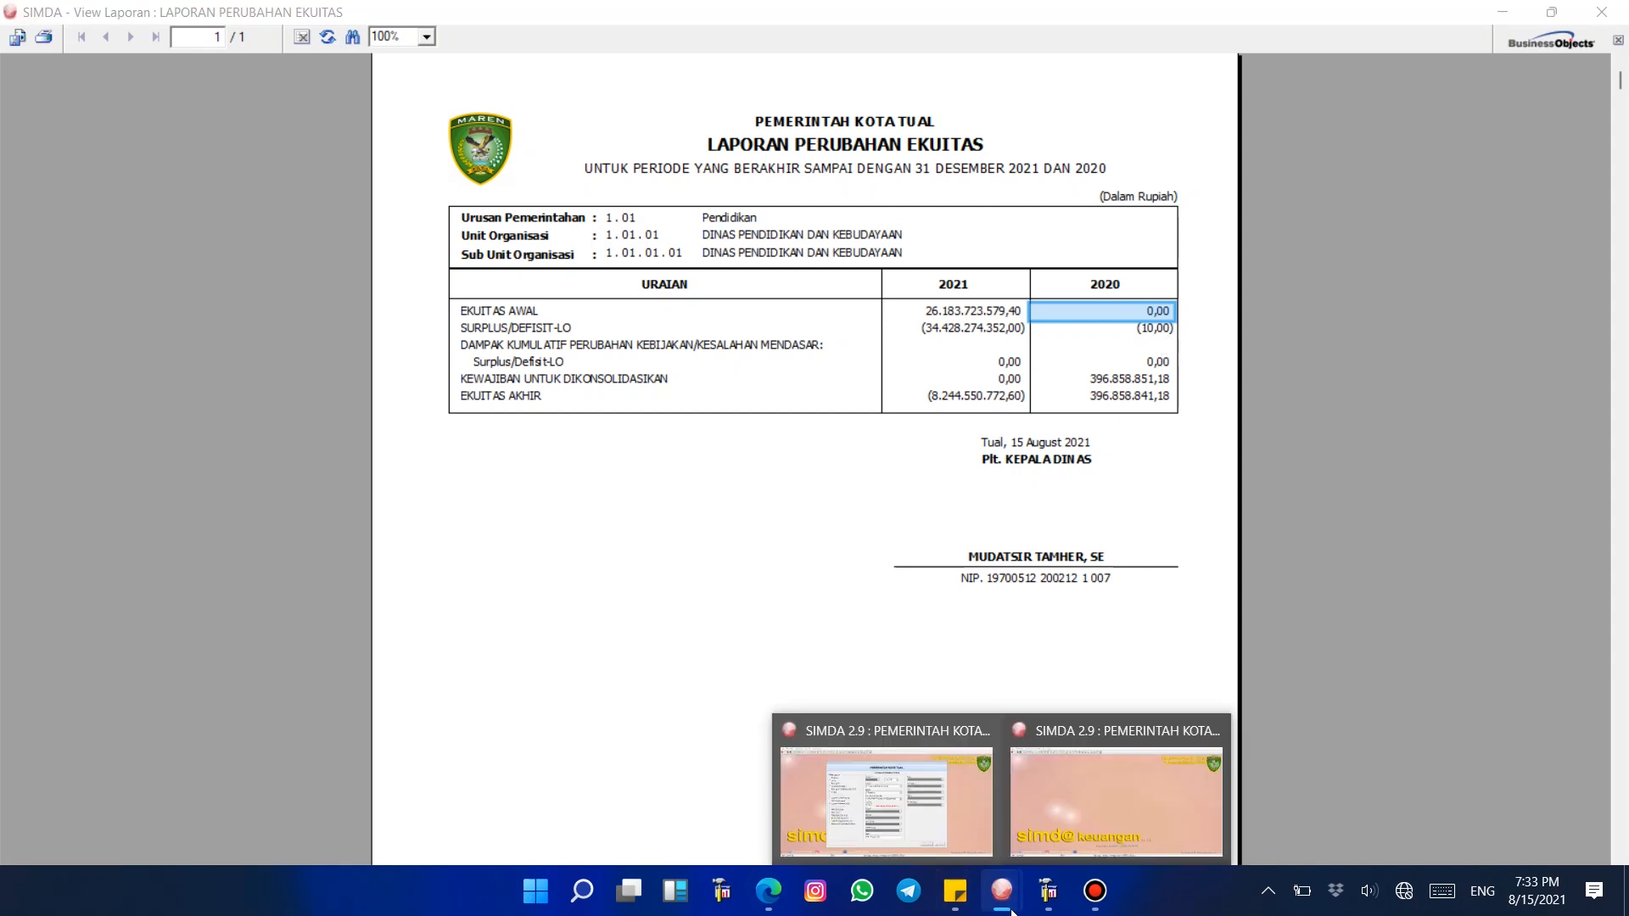
click(1065, 829)
click(55, 63)
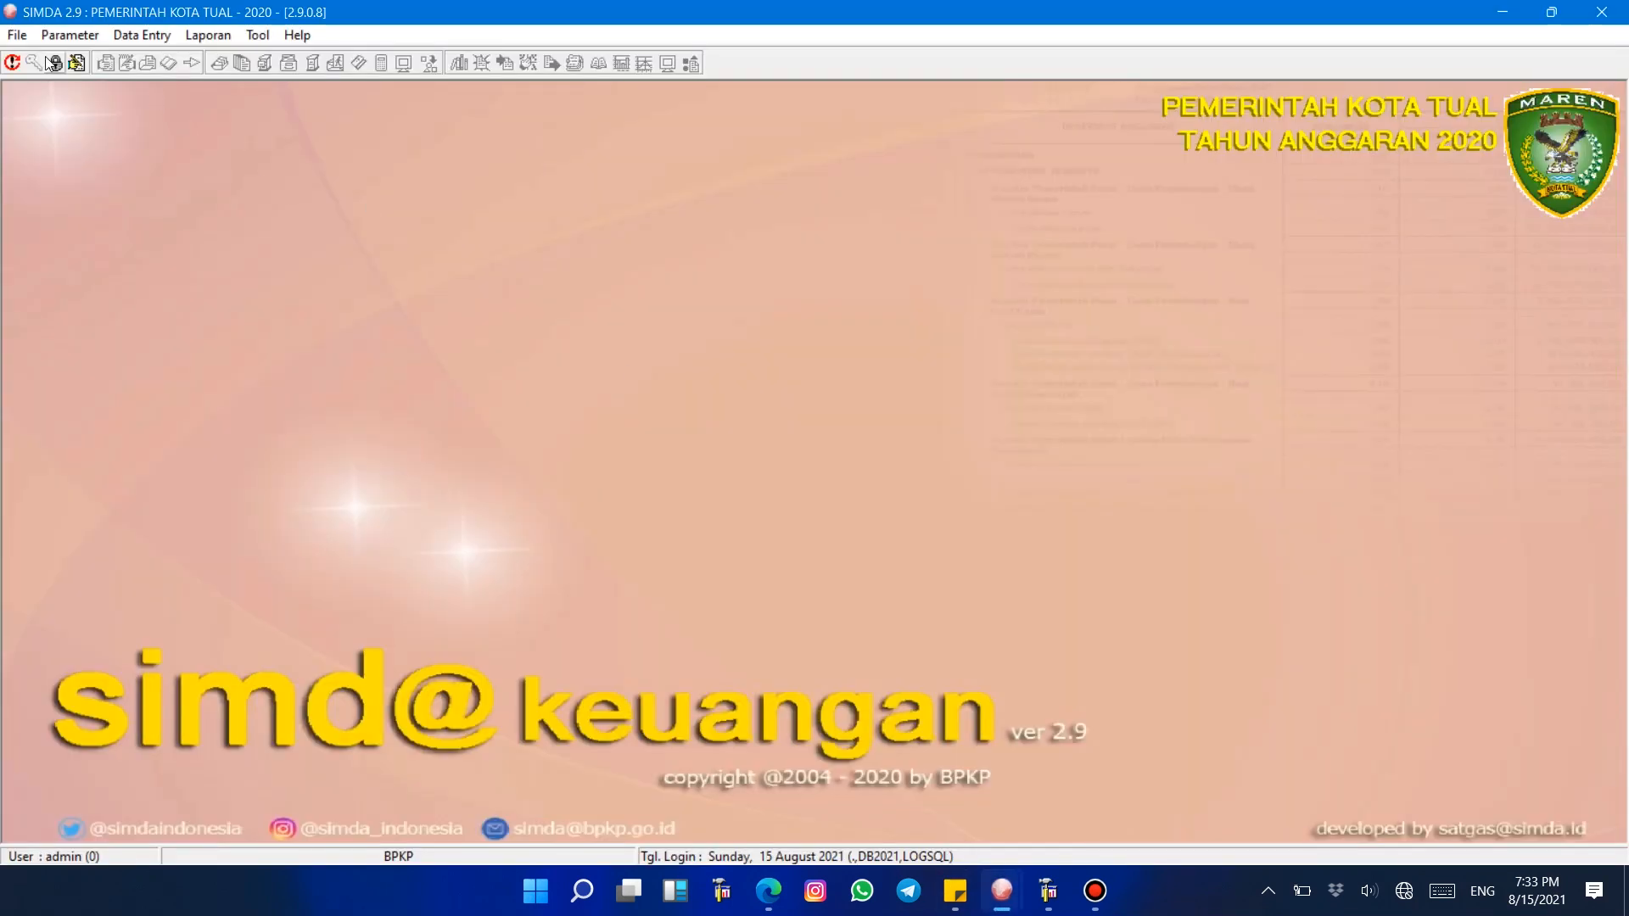
key(Return)
click(33, 62)
text(admin)
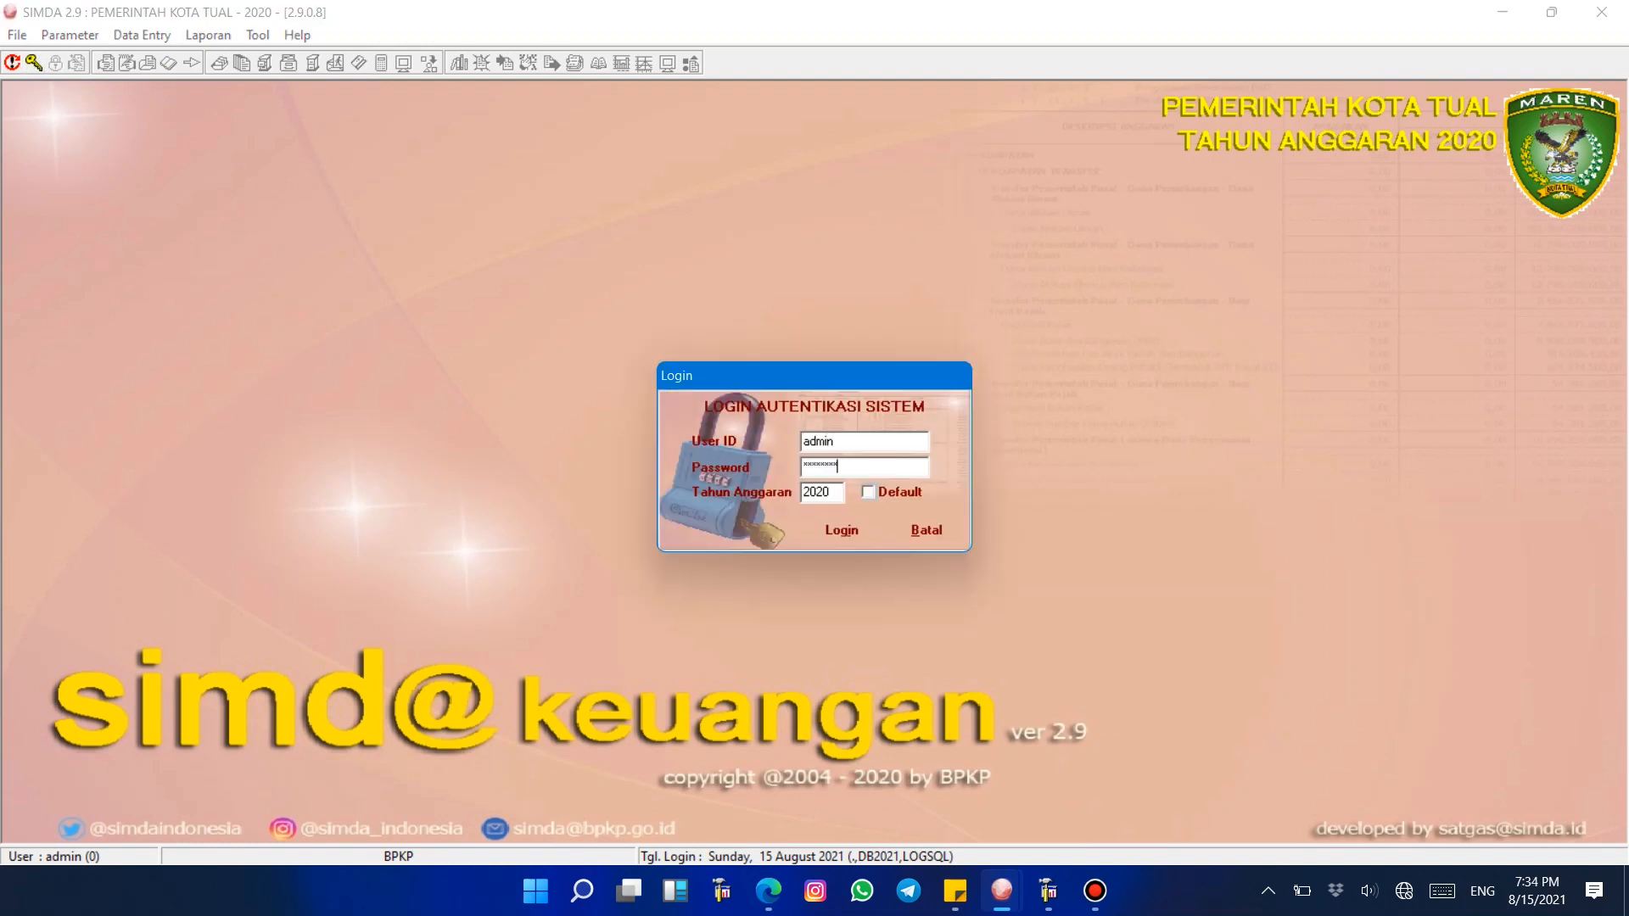
Step: Set the login's Tahun Anggaran to 2019
key(Tab)
text(2012)
key(BackSpace)
key(BackSpace)
text(21)
key(BackSpace)
key(BackSpace)
key(BackSpace)
key(BackSpace)
text(2019)
Step: Switch to the equity report preview and inspect the Surplus/Defisit-LO value for 2020
click(1002, 890)
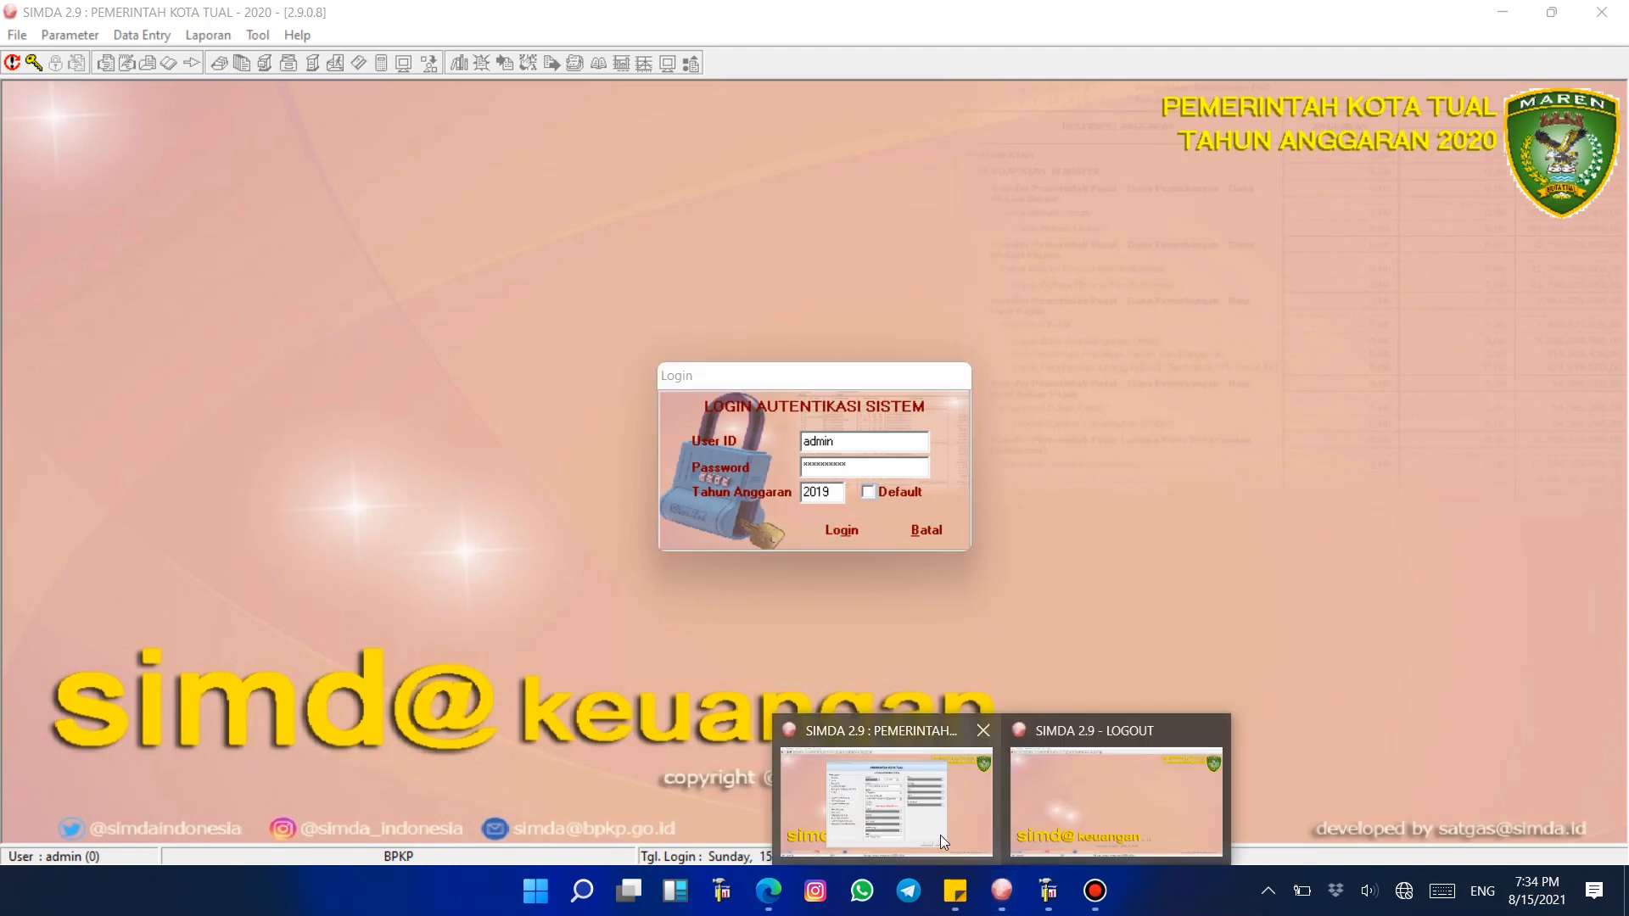
click(940, 835)
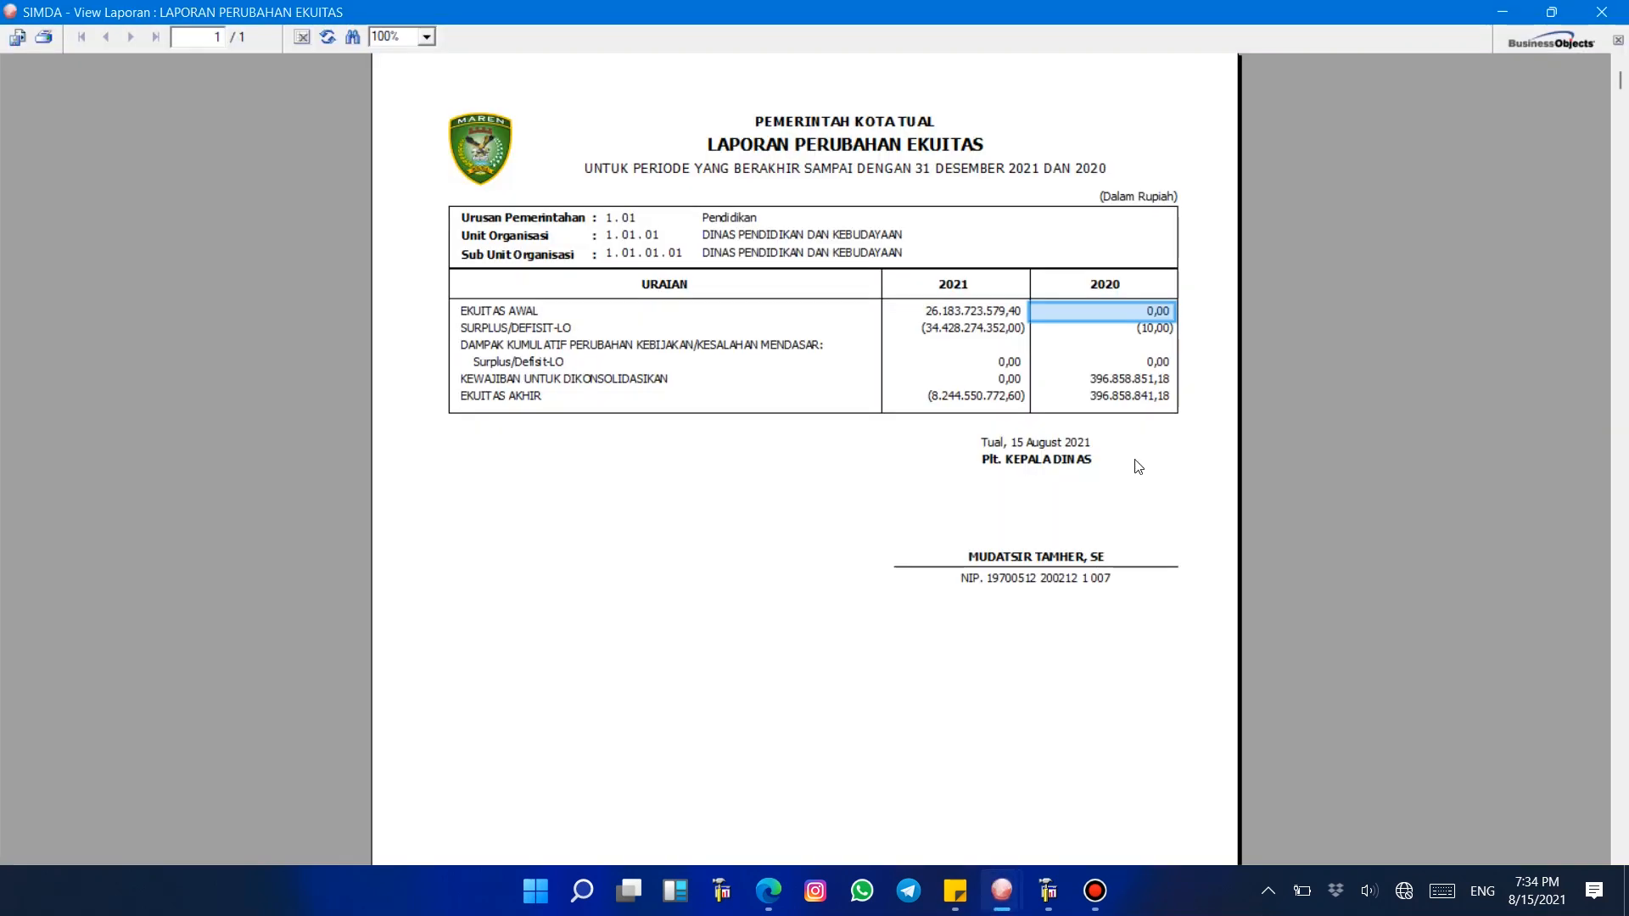
click(1131, 326)
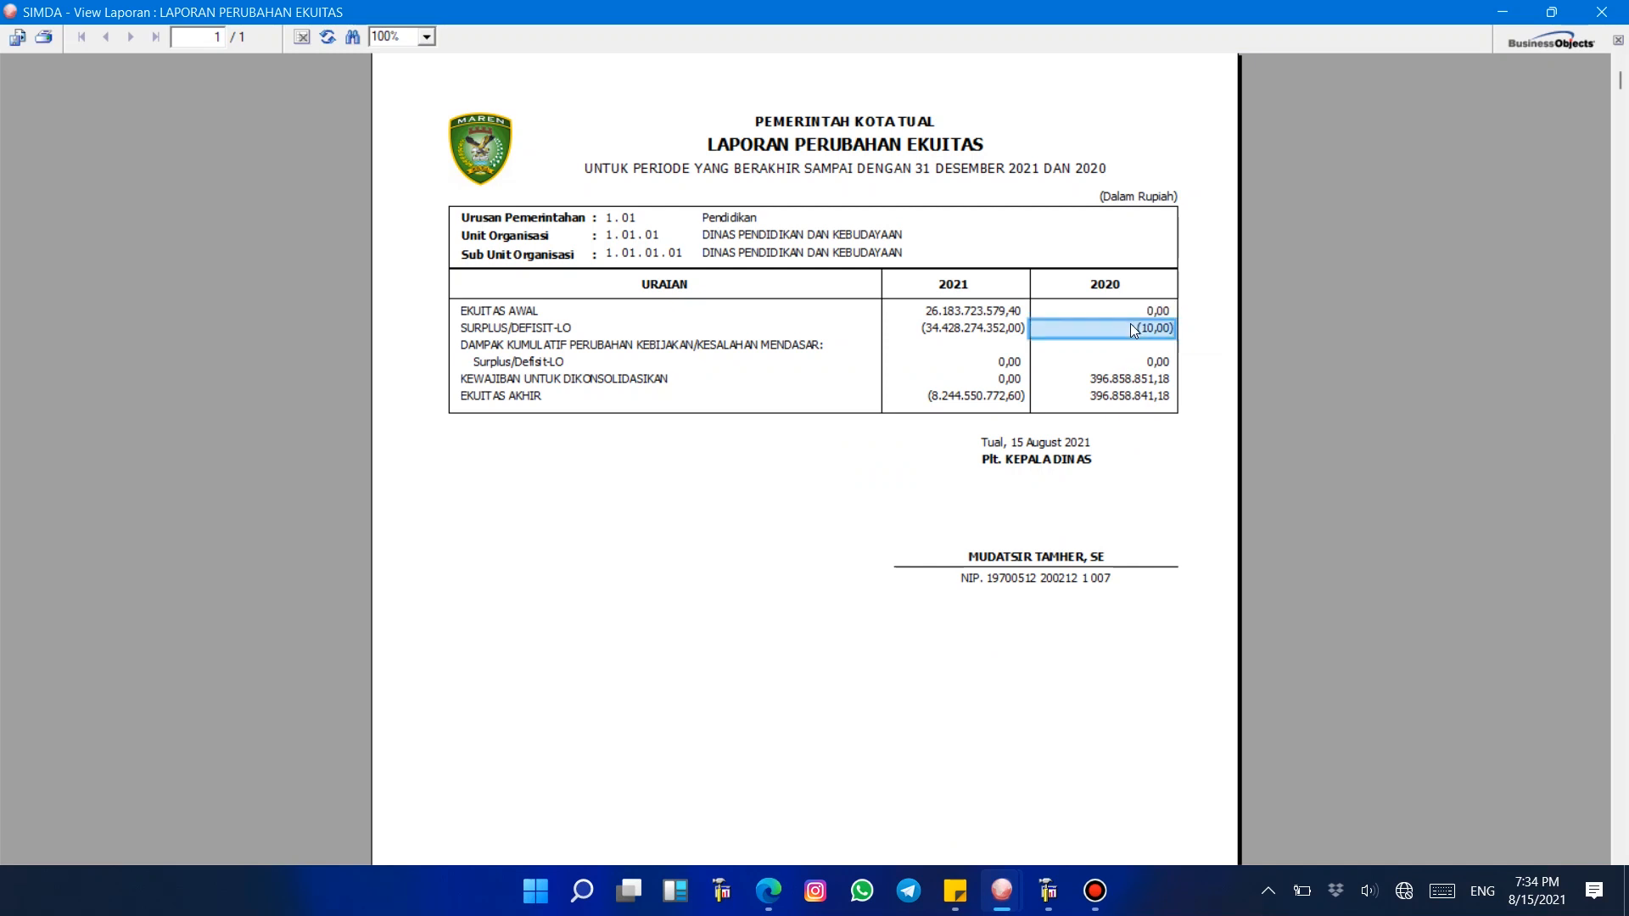
Step: Try to log in to the 2020 SIMDA window for fiscal year 2019
mouse_move(1002, 891)
click(1090, 789)
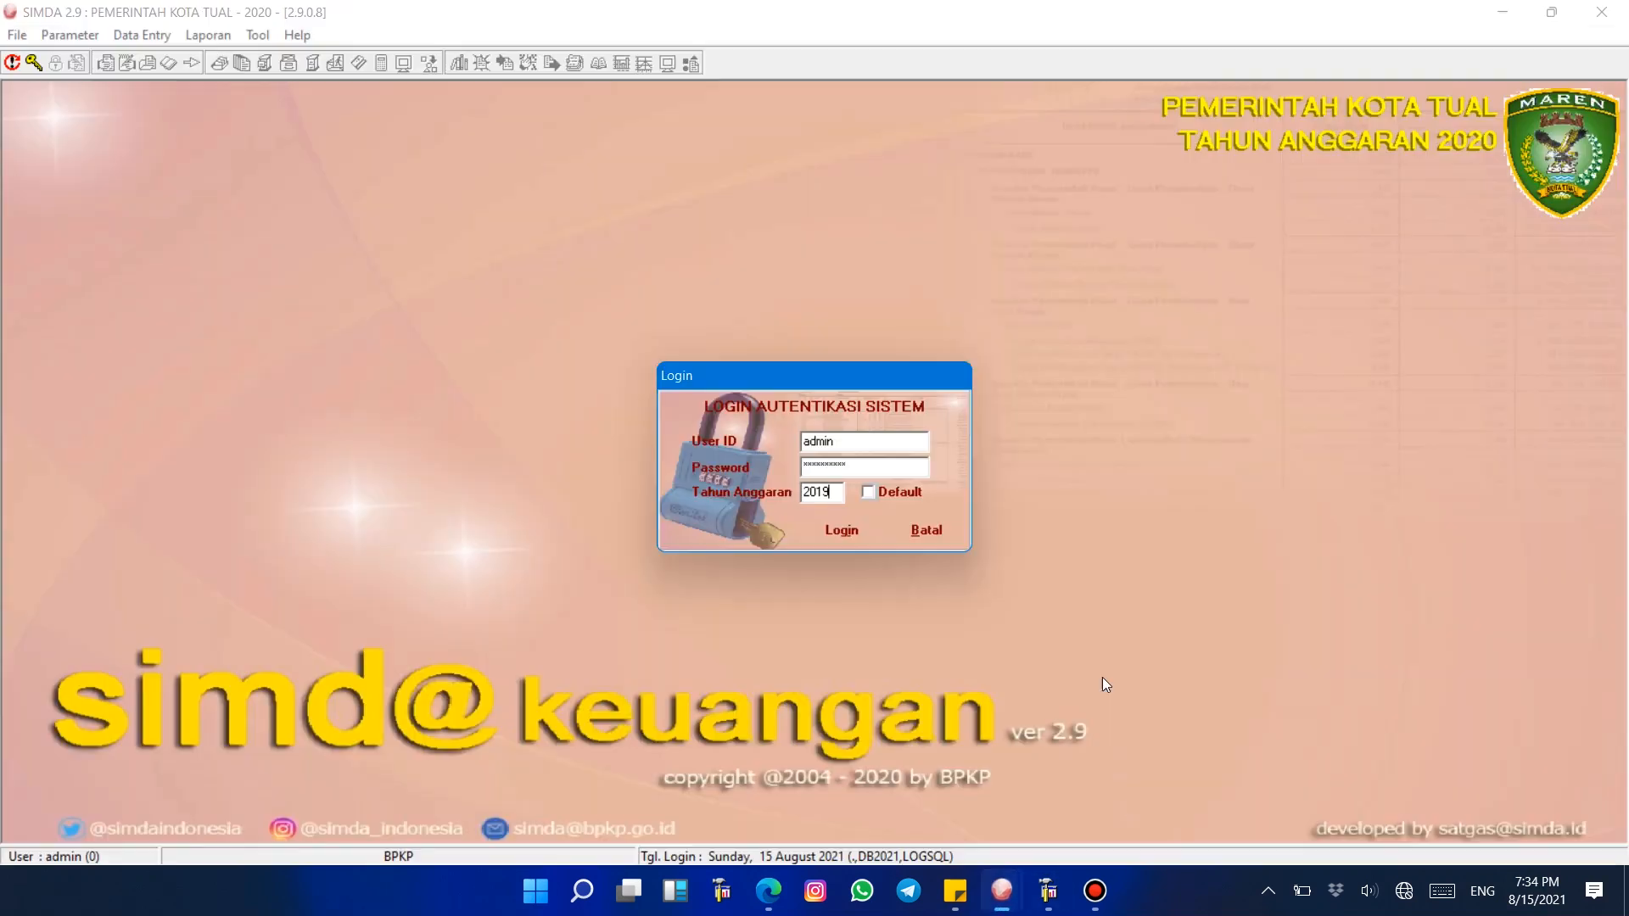
click(840, 528)
click(838, 492)
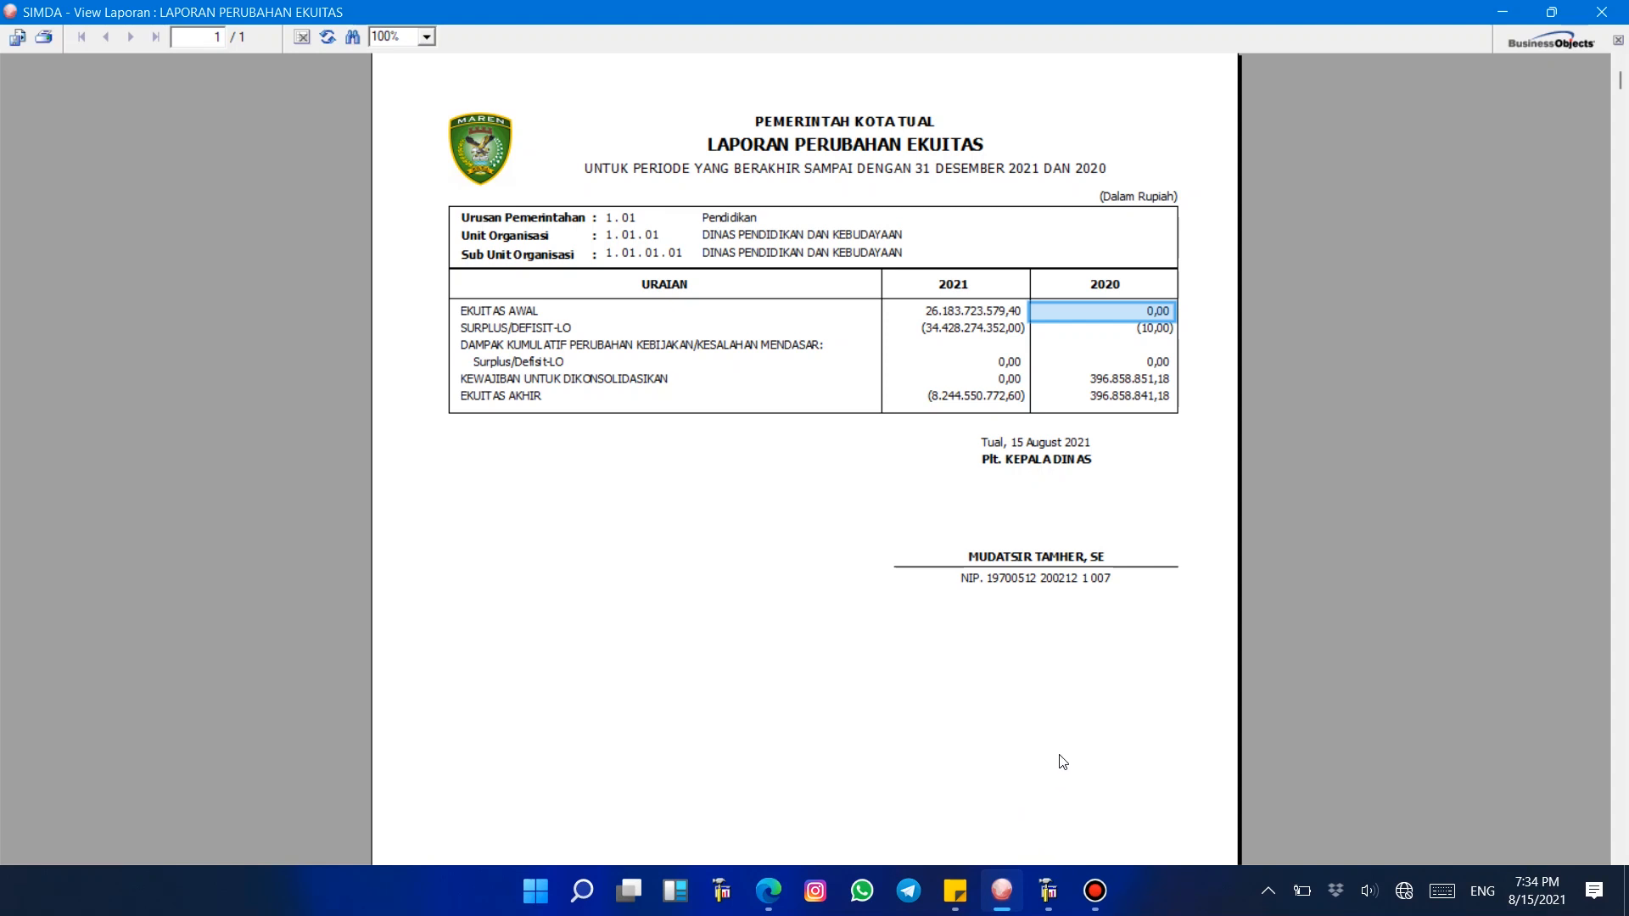
click(1070, 689)
click(1121, 400)
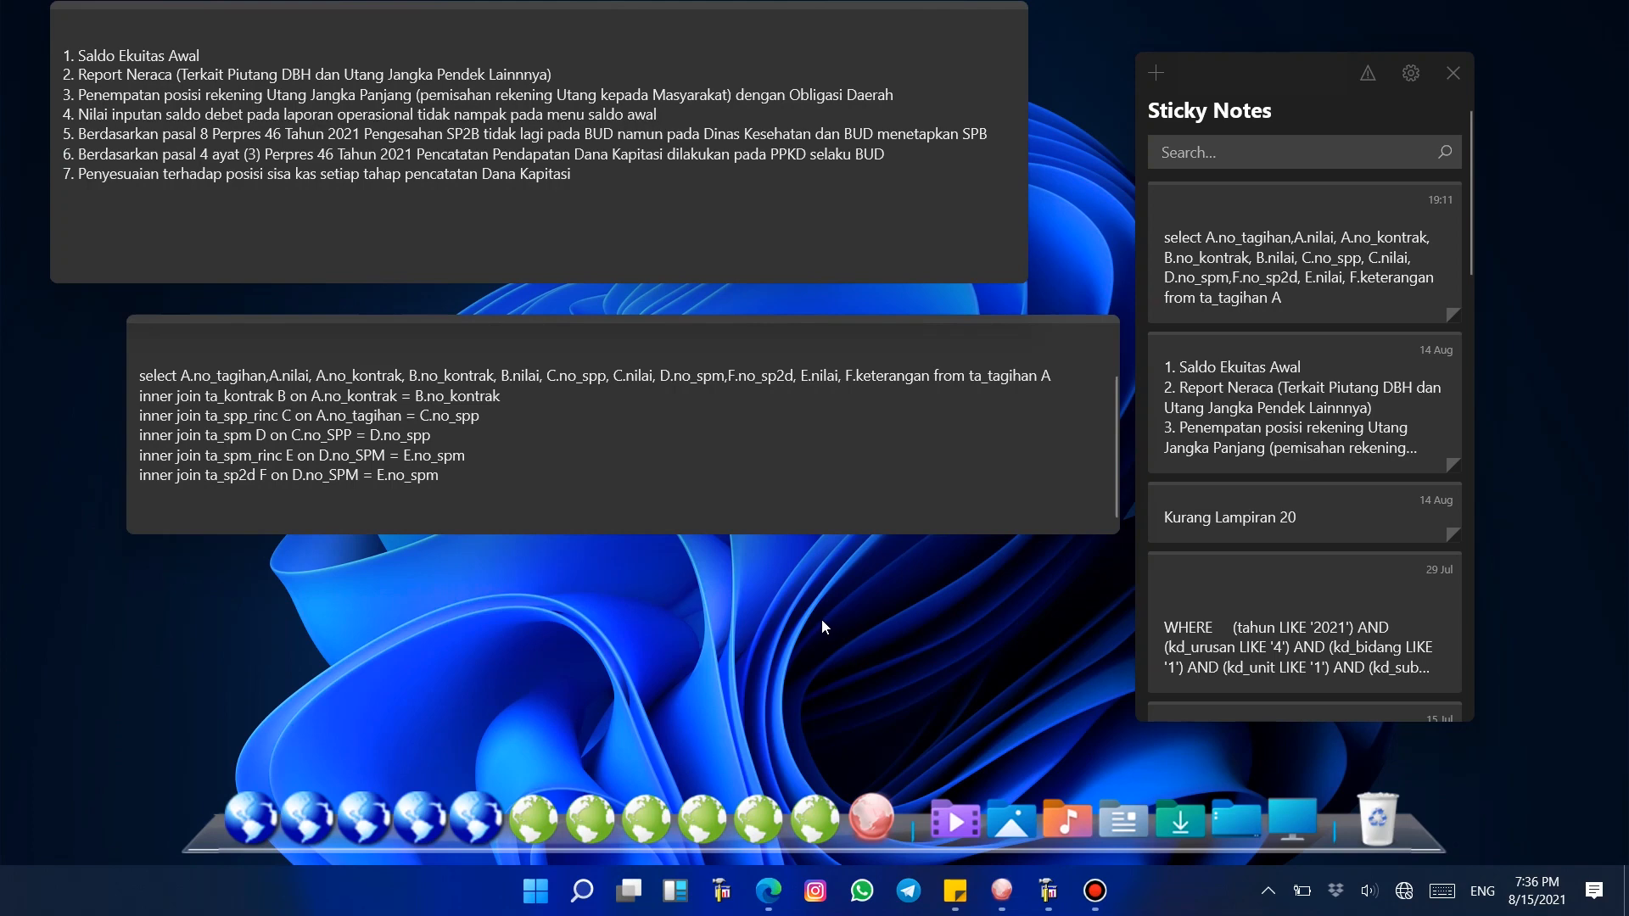
Step: Switch to the 2021 SIMDA session and close the SKPD accrual report dialog
mouse_move(1002, 891)
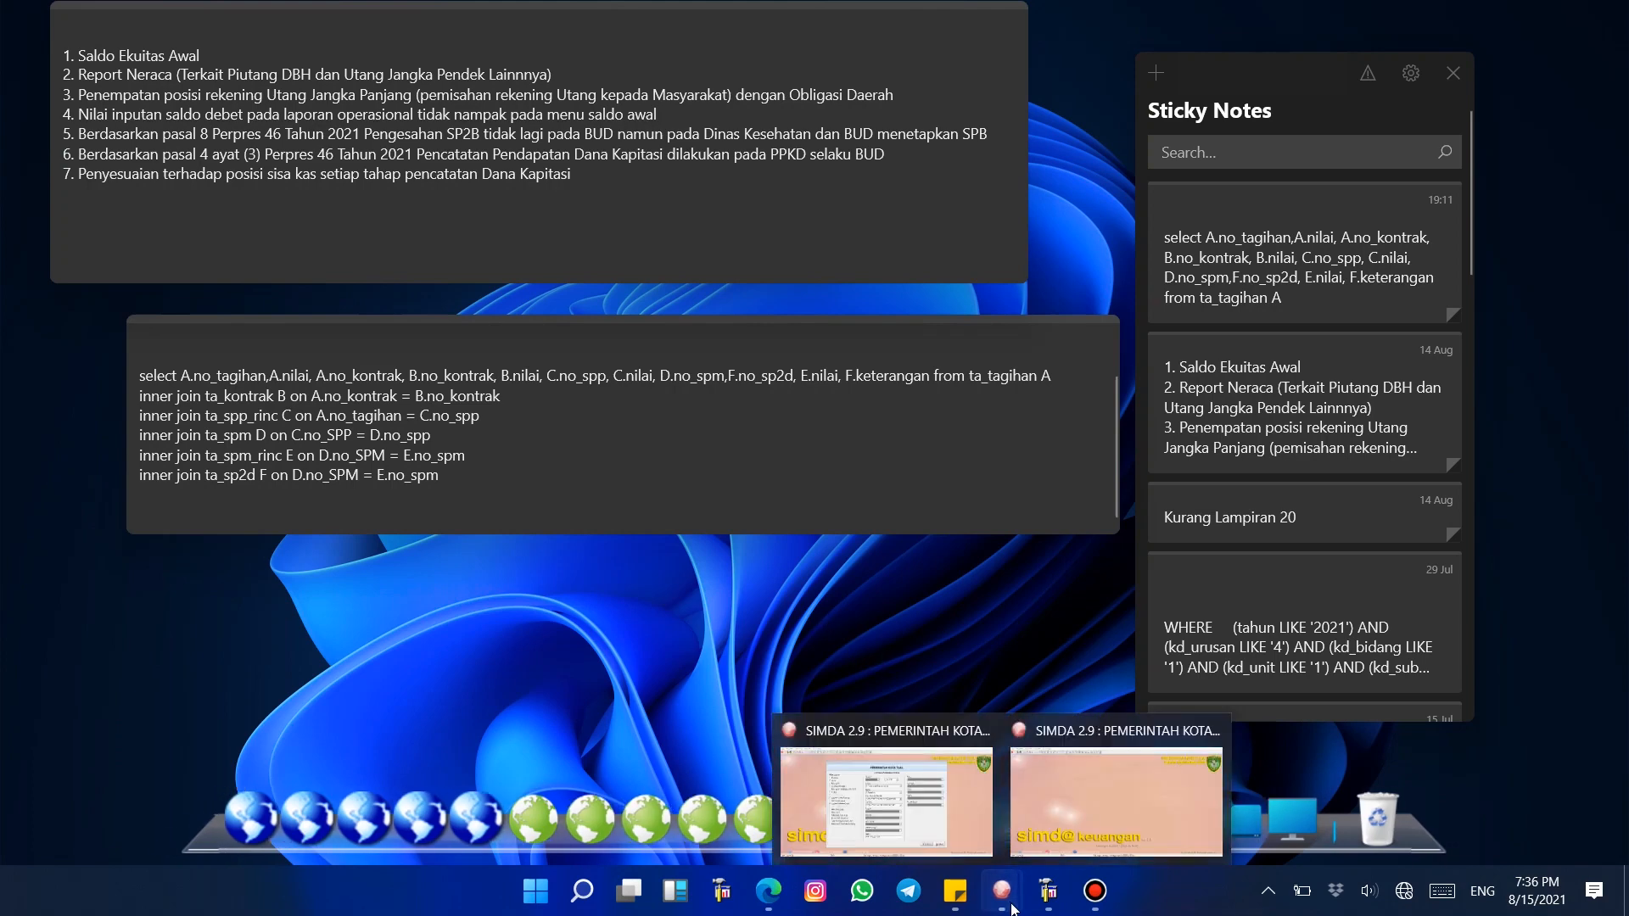
click(945, 844)
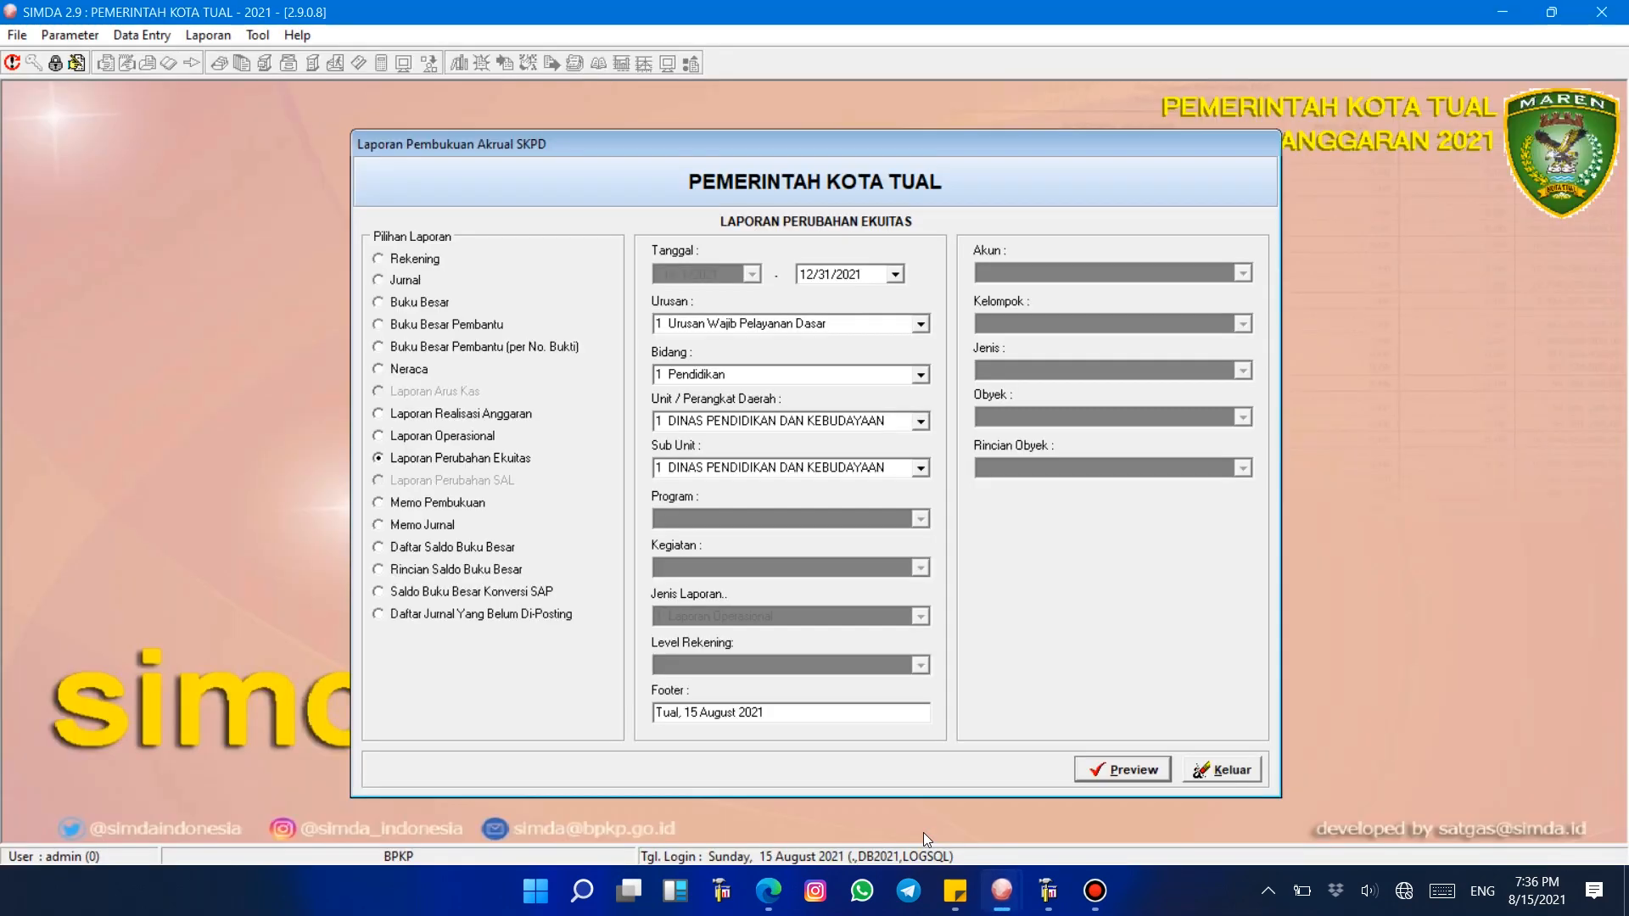
click(1201, 779)
Step: Open the government-wide accrual reports, select Neraca, set the date to 1 January 2021 and preview it
click(207, 35)
mouse_move(247, 59)
click(405, 144)
click(409, 369)
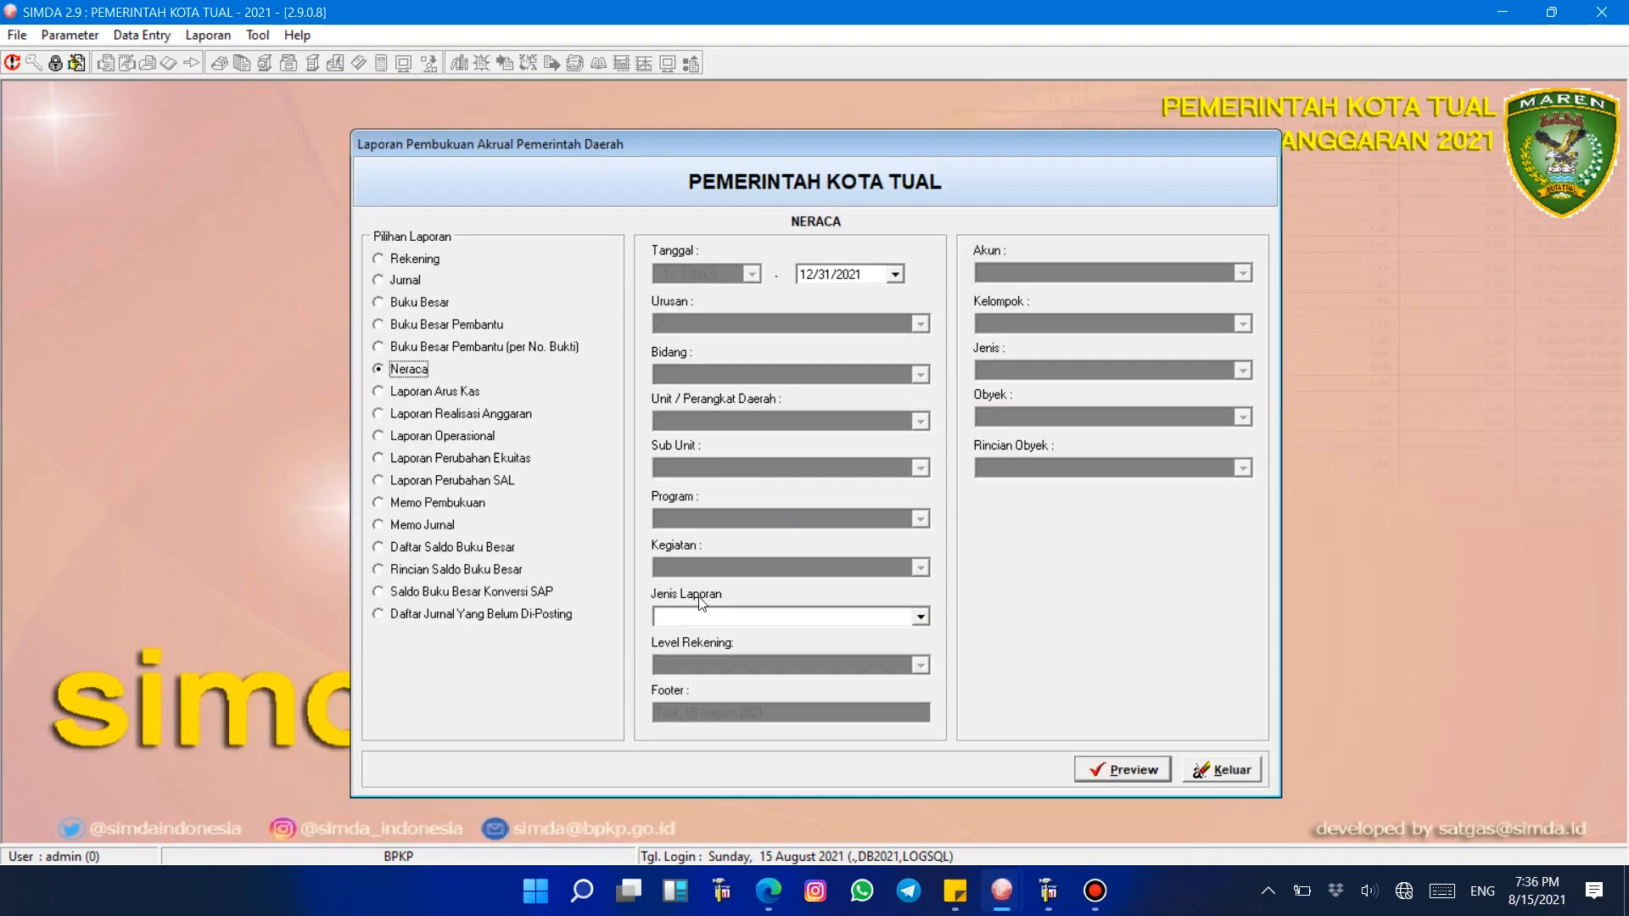
click(710, 617)
text(2 NERACA (SAP)
key(Tab)
text(1/1/)
key(Return)
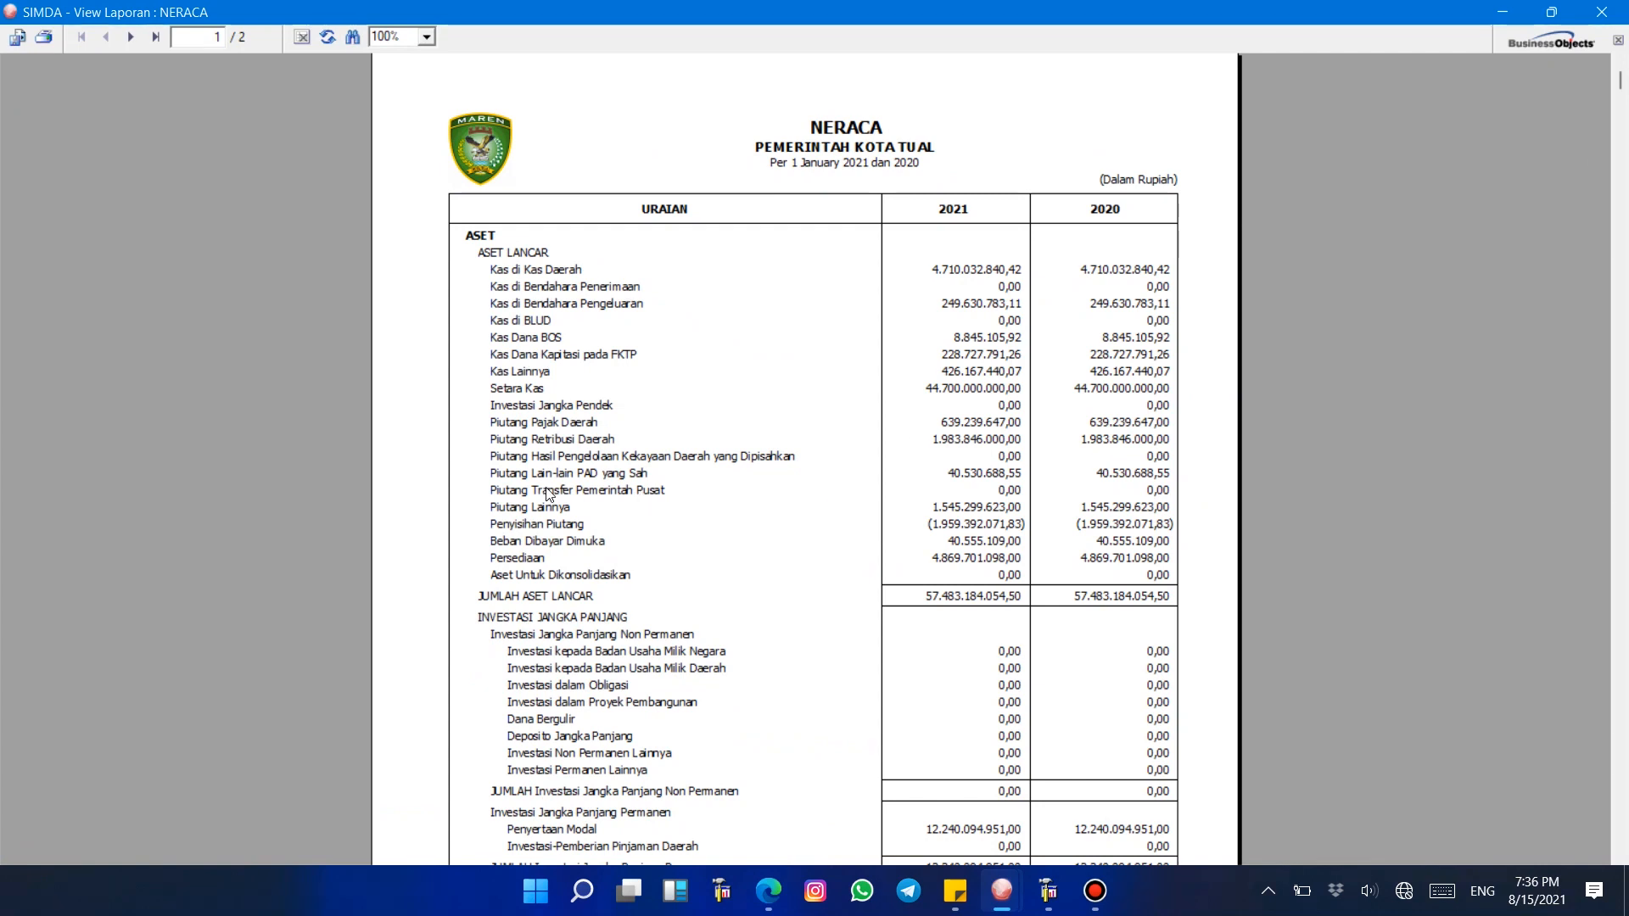
Step: Examine the Neraca receivables and liabilities rows across both report pages
click(583, 457)
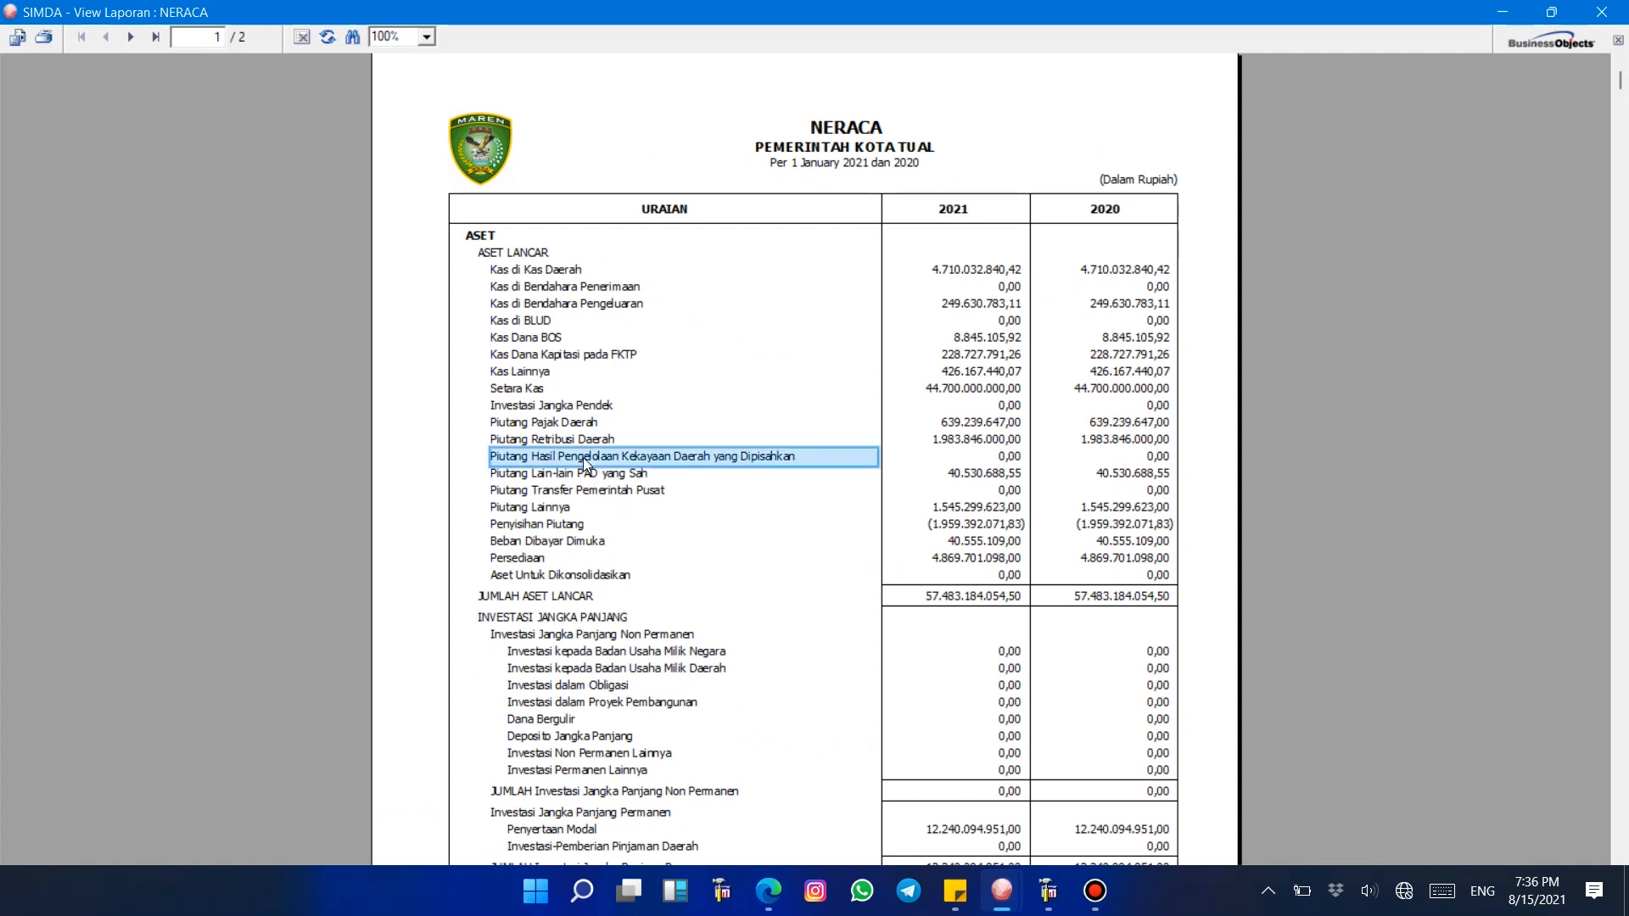
click(587, 492)
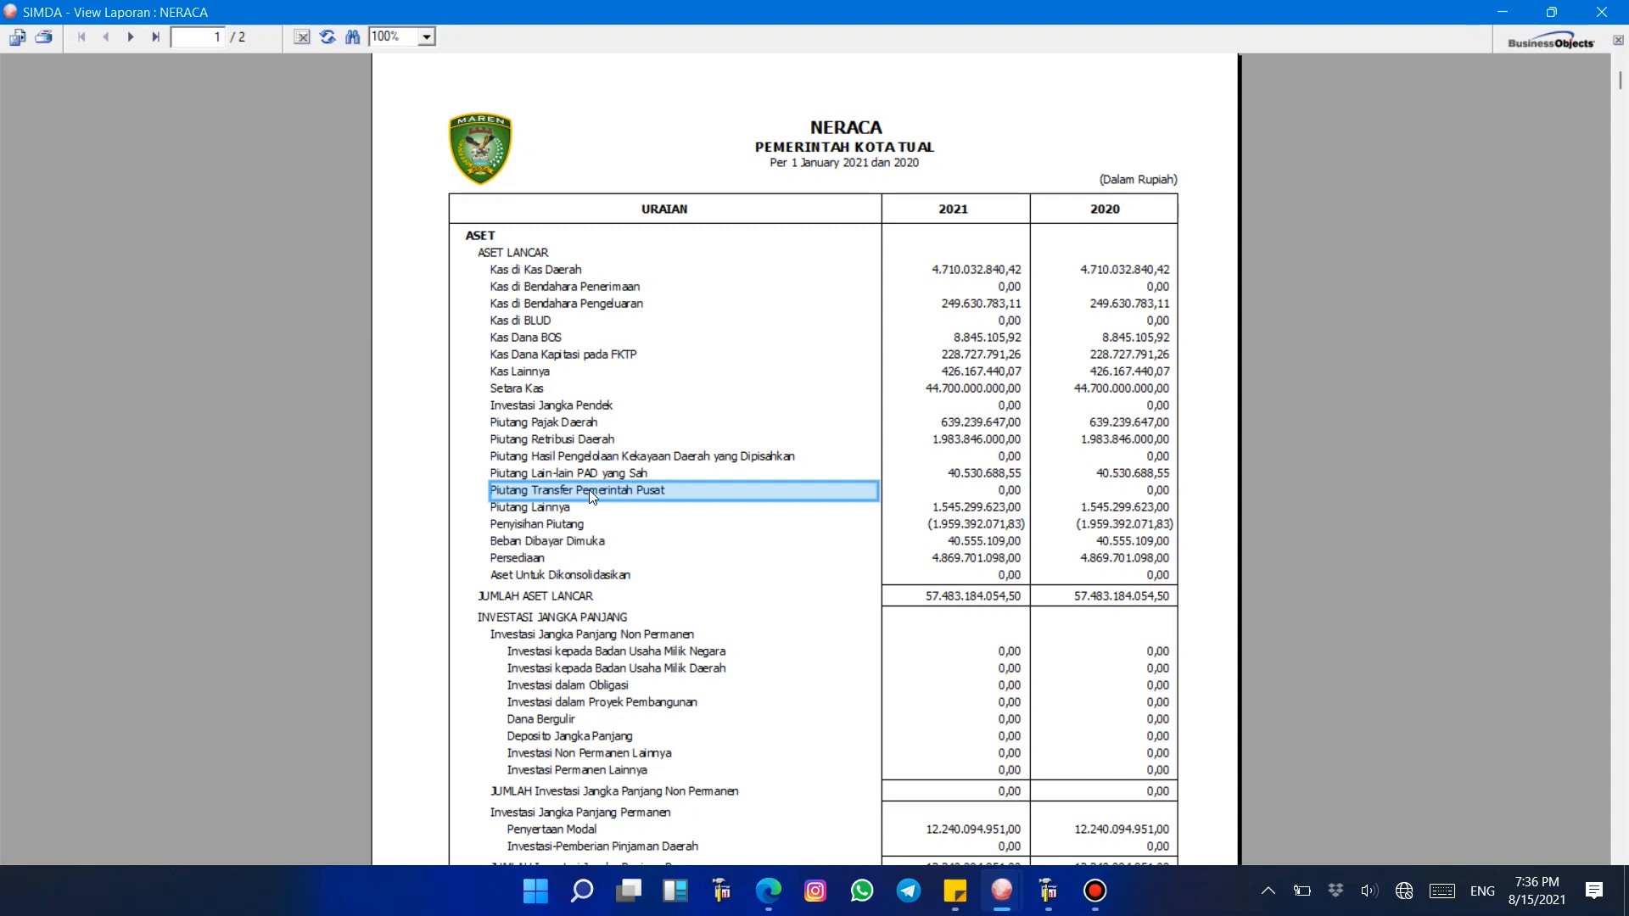
scroll(591, 496, down, 10)
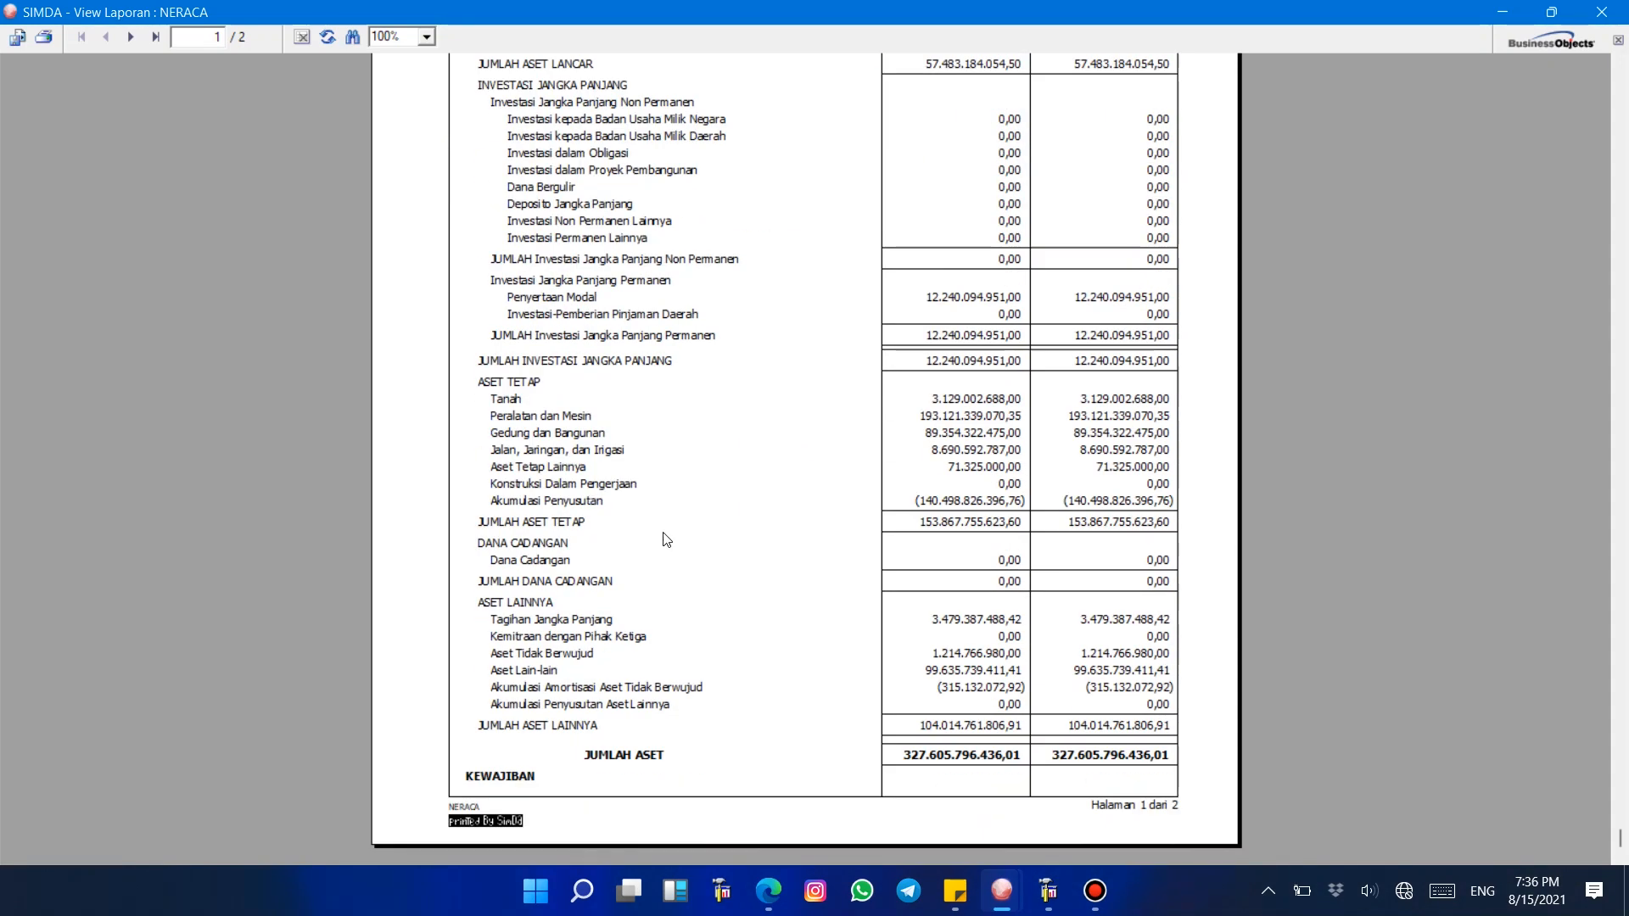
click(132, 37)
scroll(609, 302, up, 6)
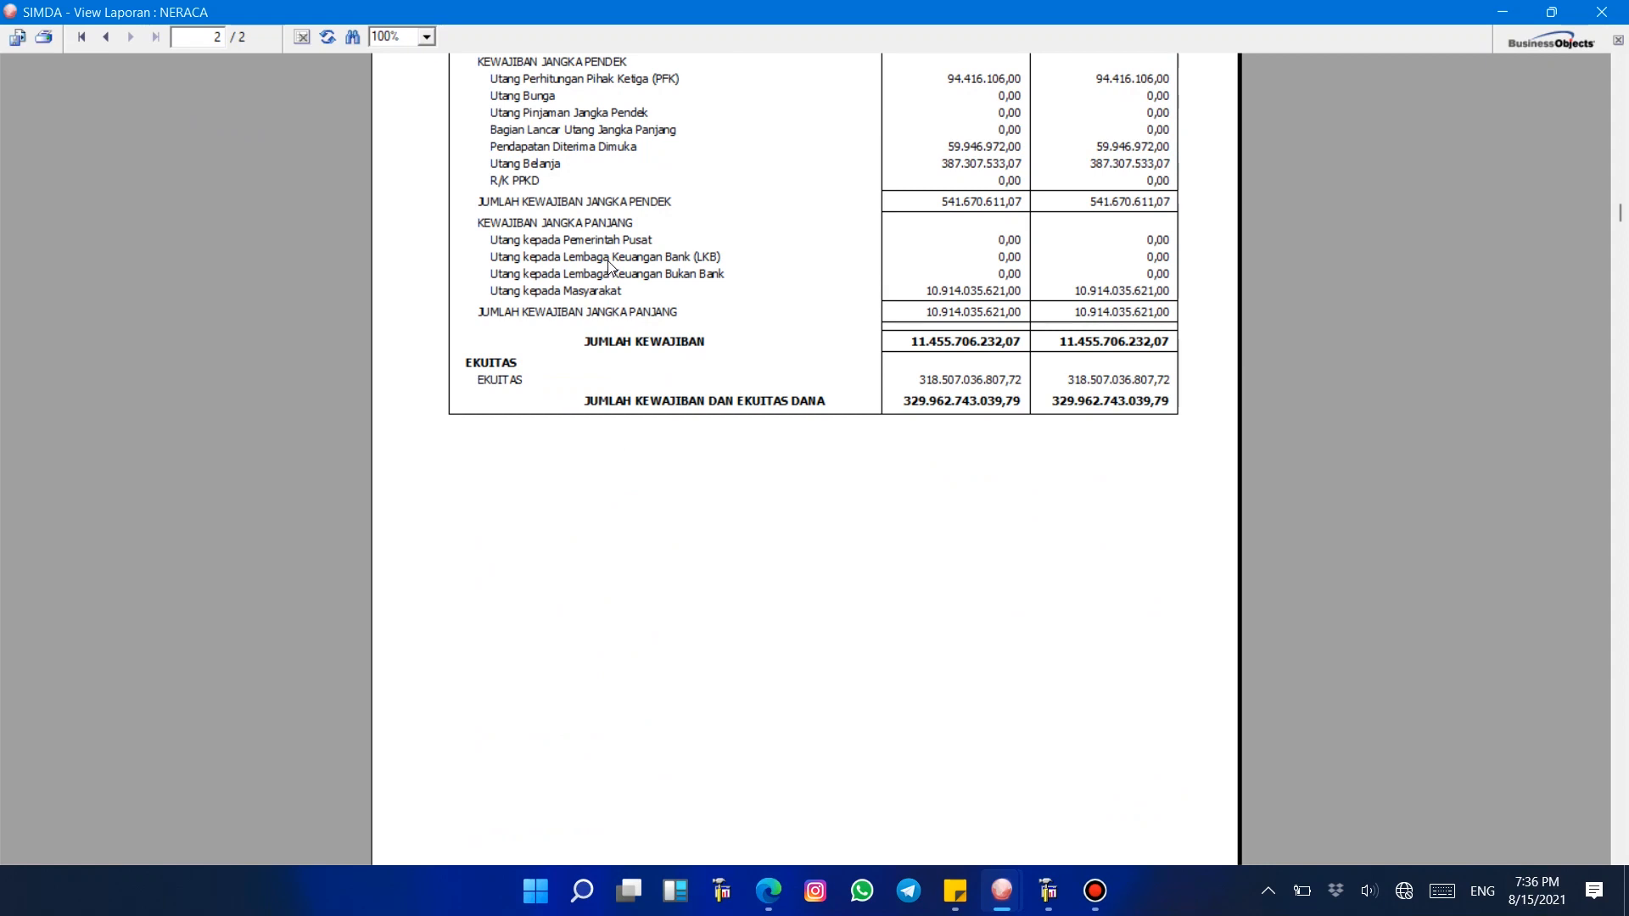
click(589, 245)
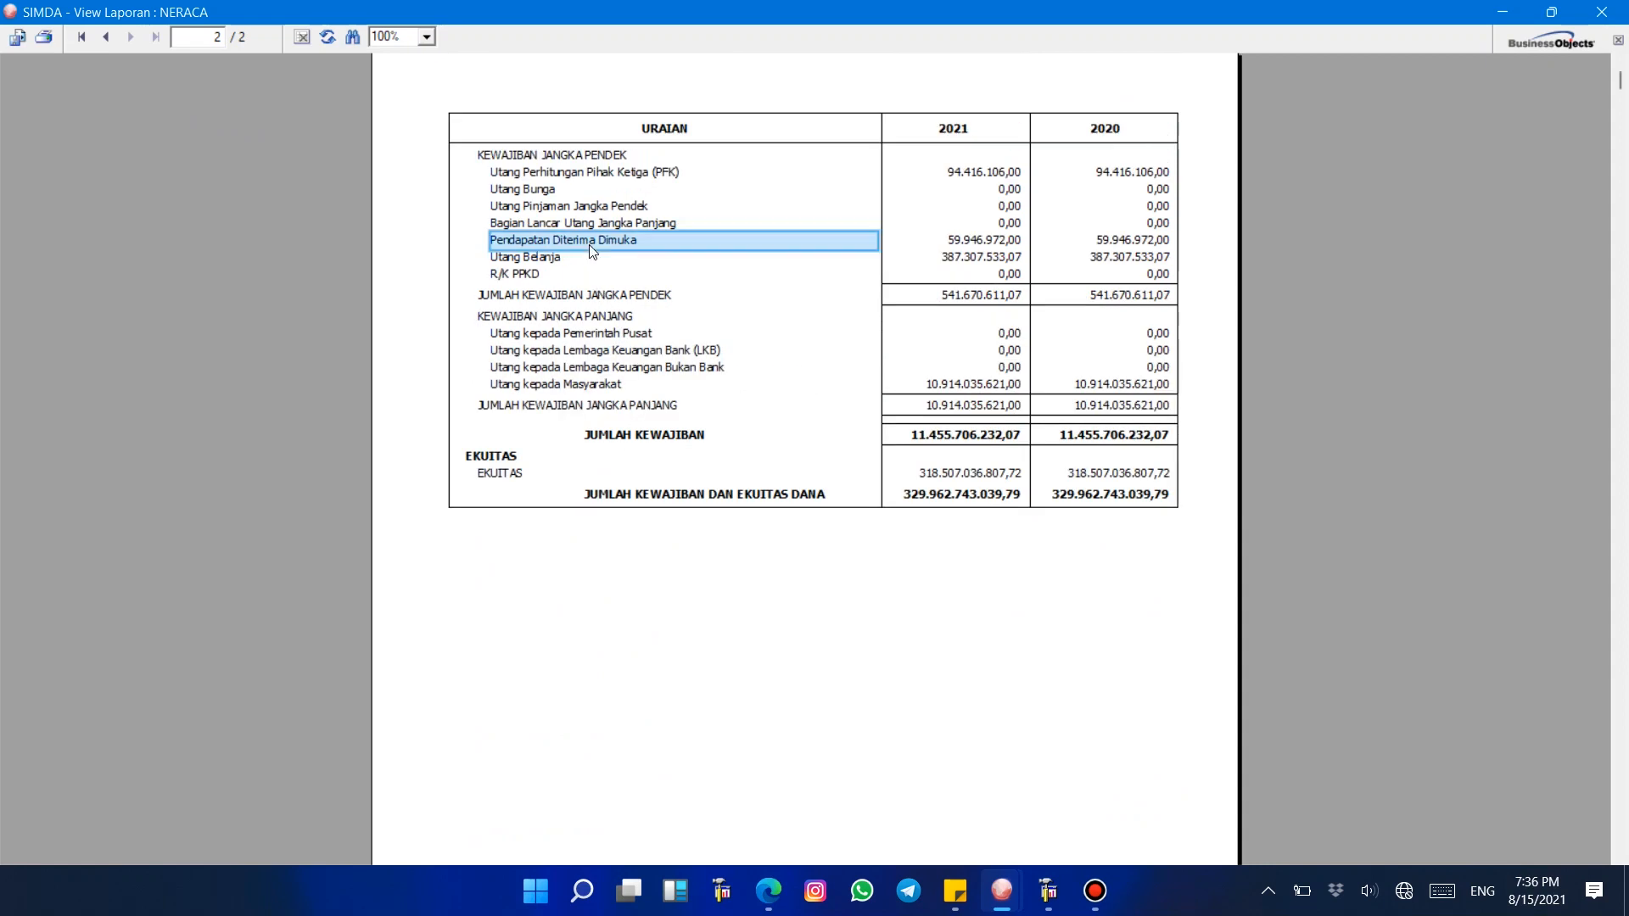
click(83, 37)
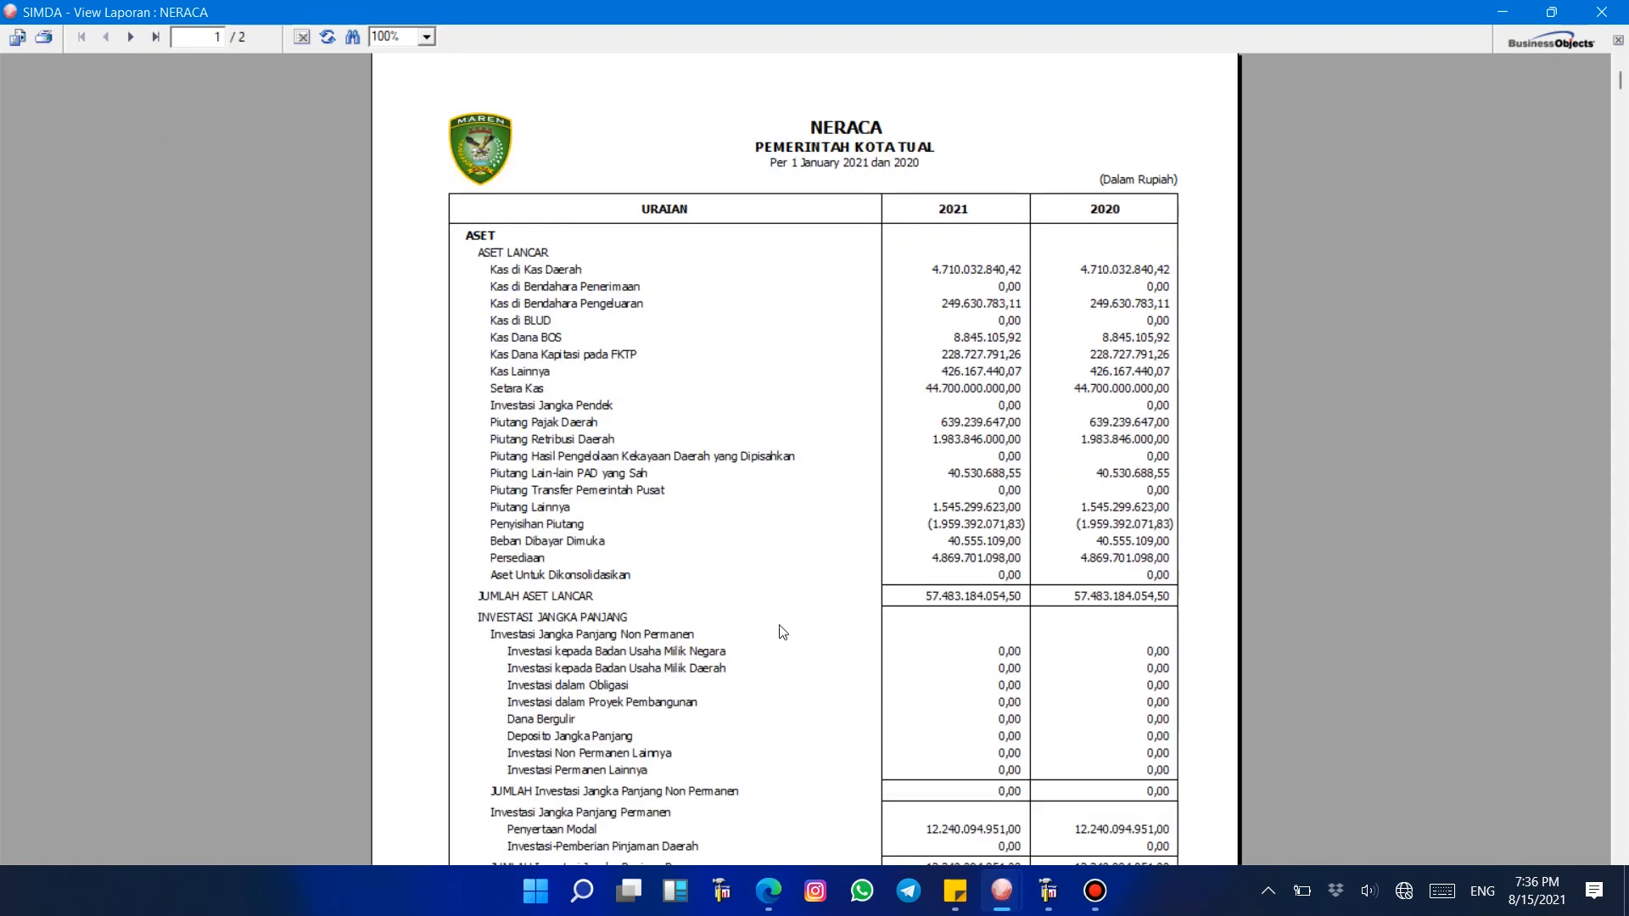
Step: In the 2020 session, open Saldo Awal entry for Badan Pengelola Keuangan dan Aset Daerah's accrual Neraca
click(1002, 891)
click(1052, 840)
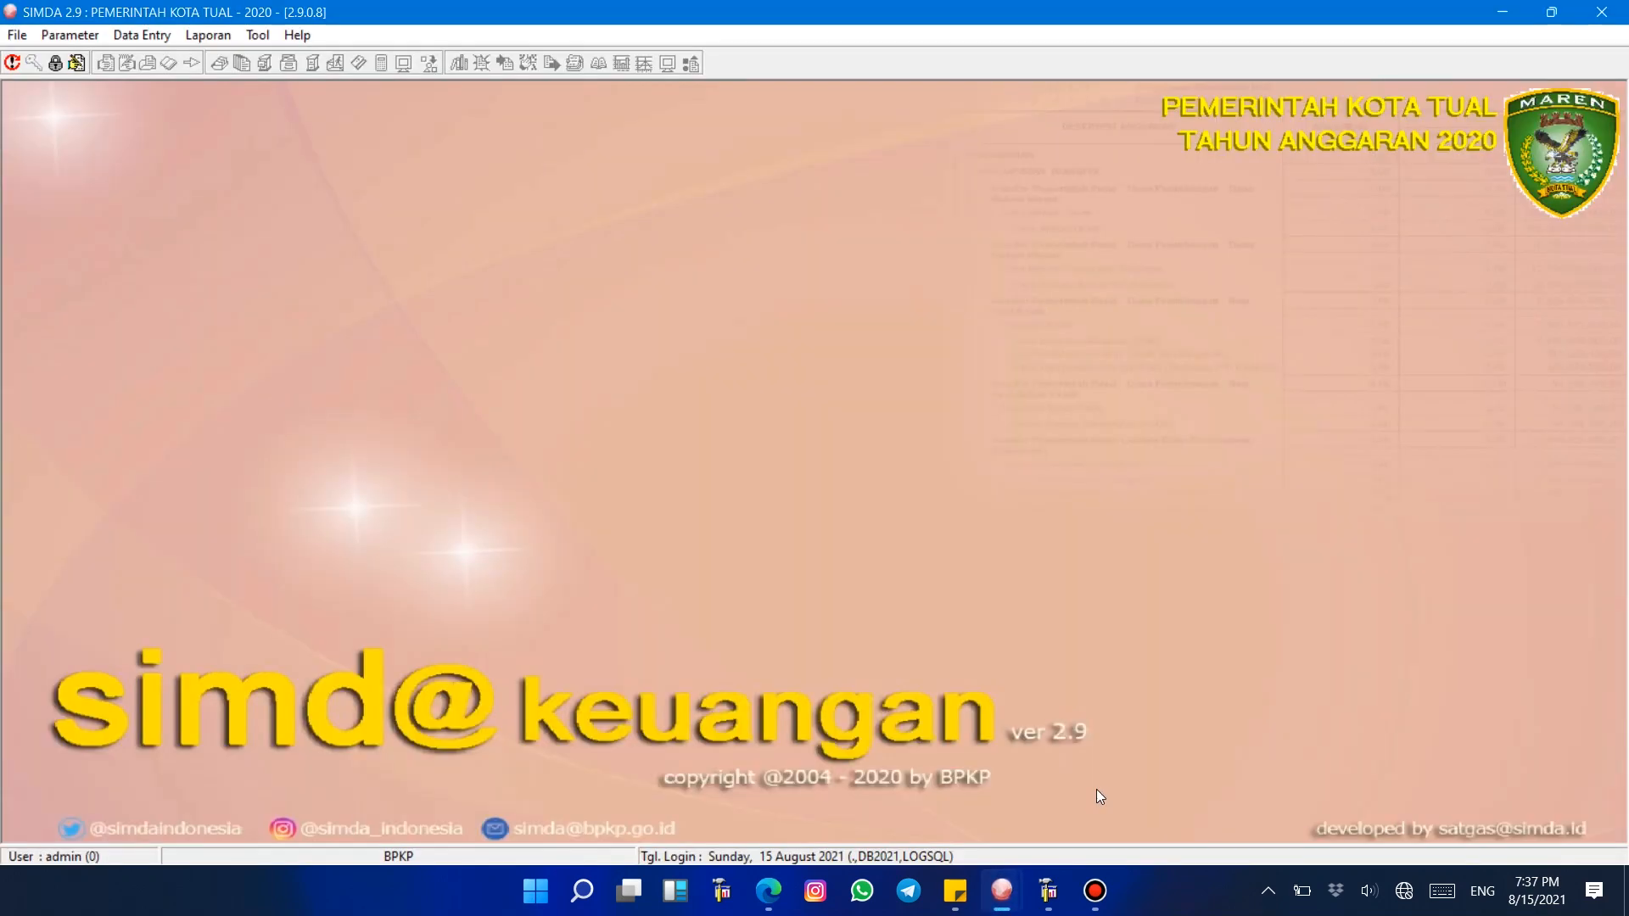
click(142, 38)
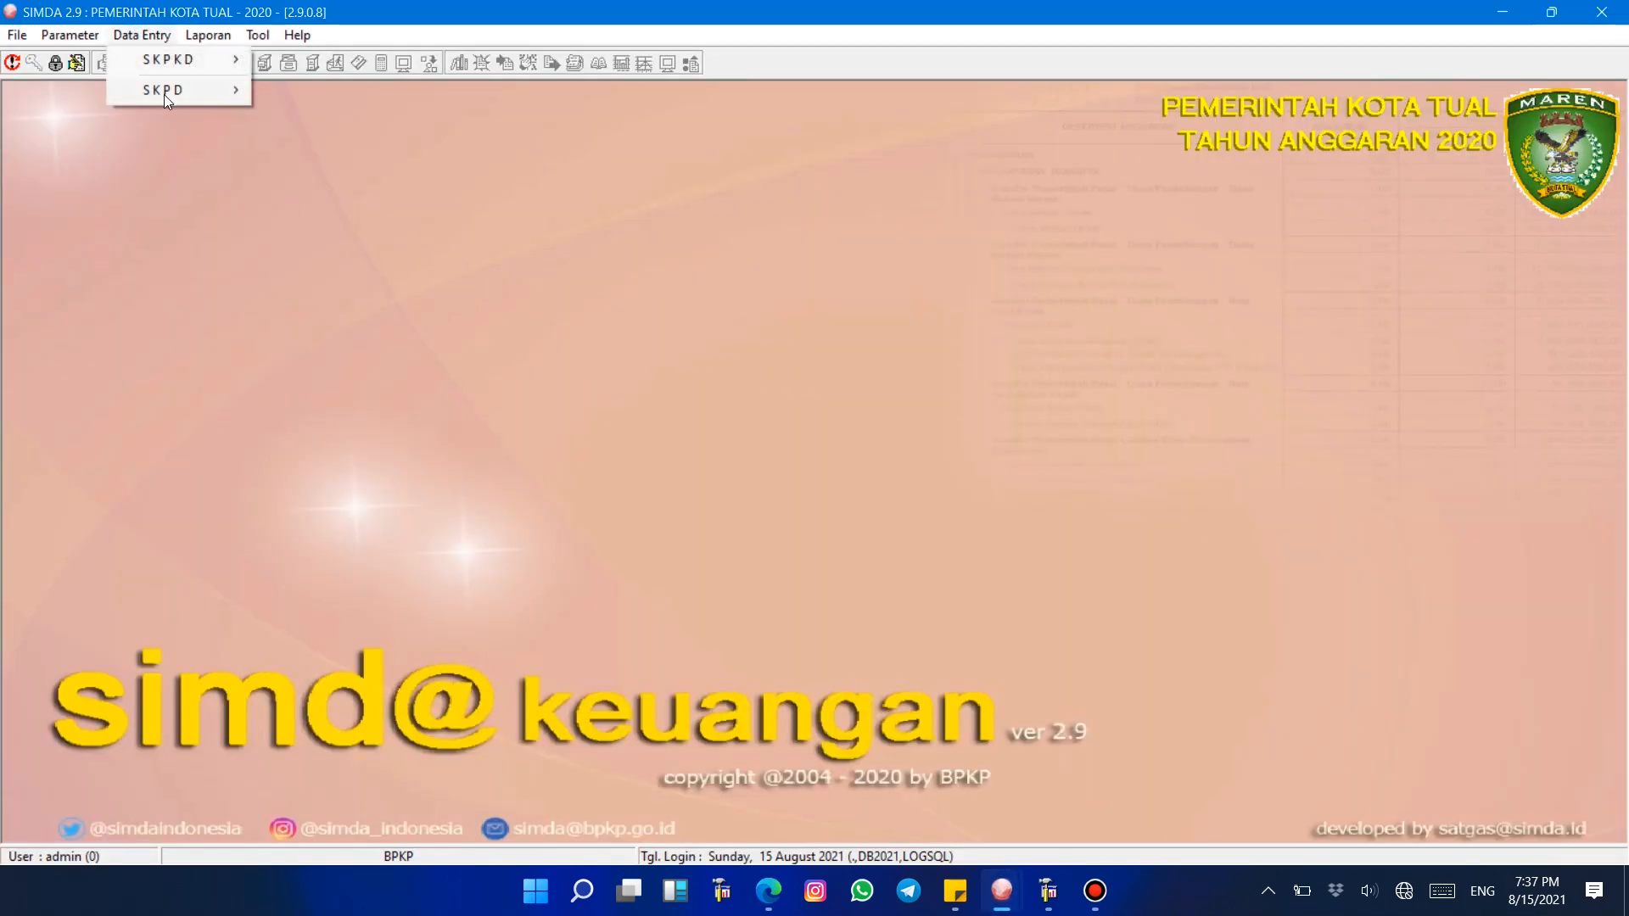
mouse_move(164, 95)
mouse_move(331, 182)
click(479, 283)
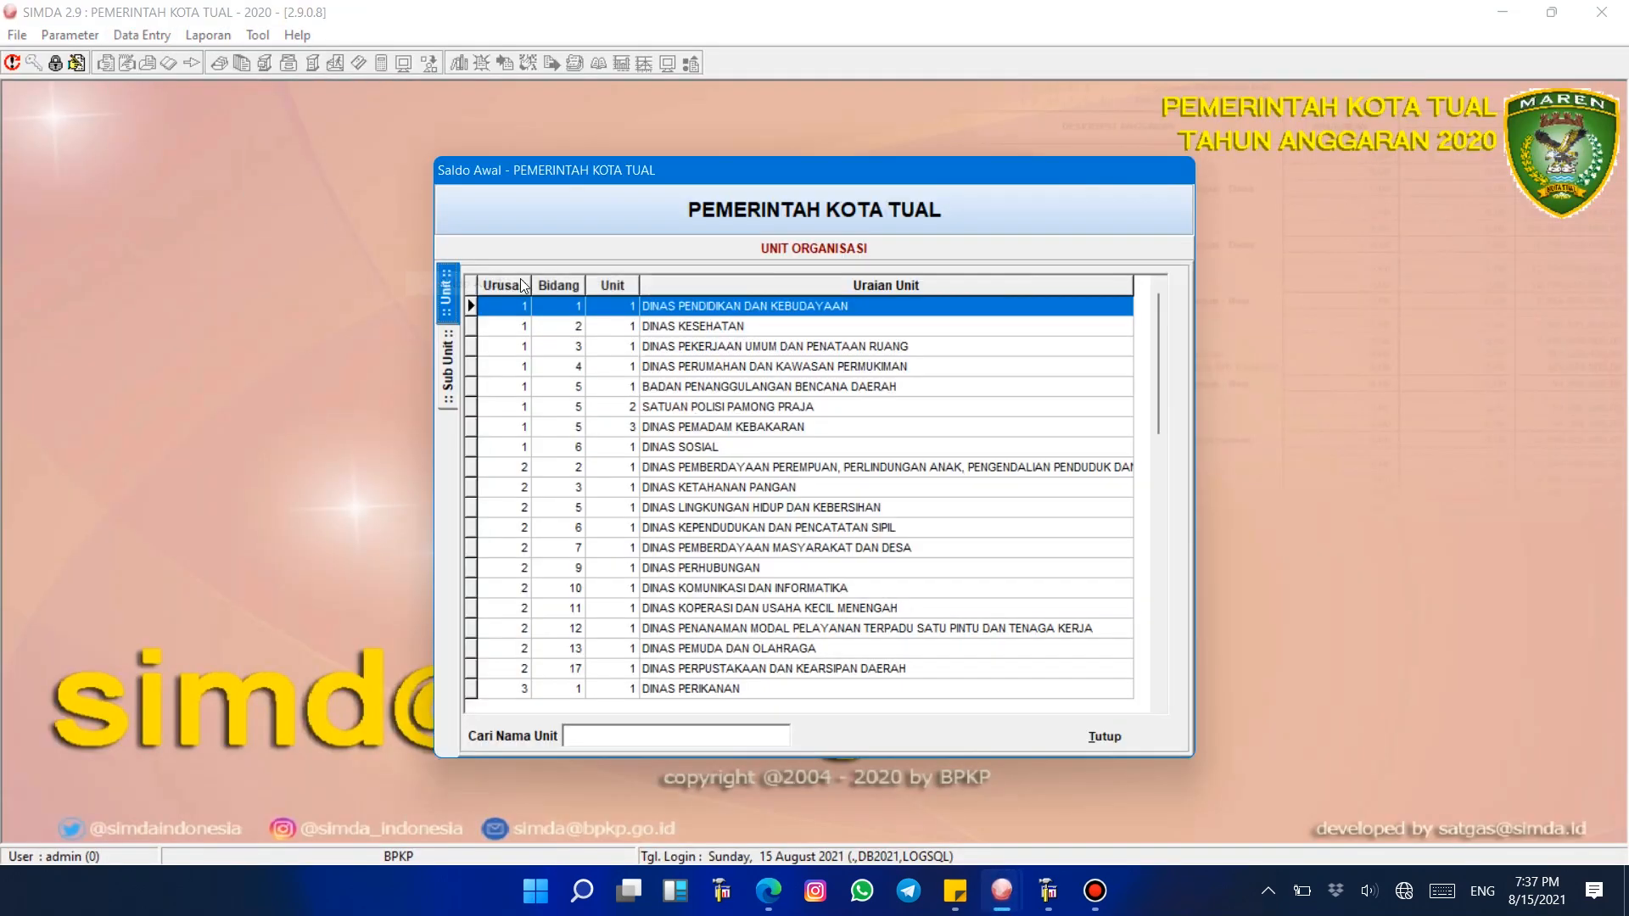
drag(1159, 319, 1155, 622)
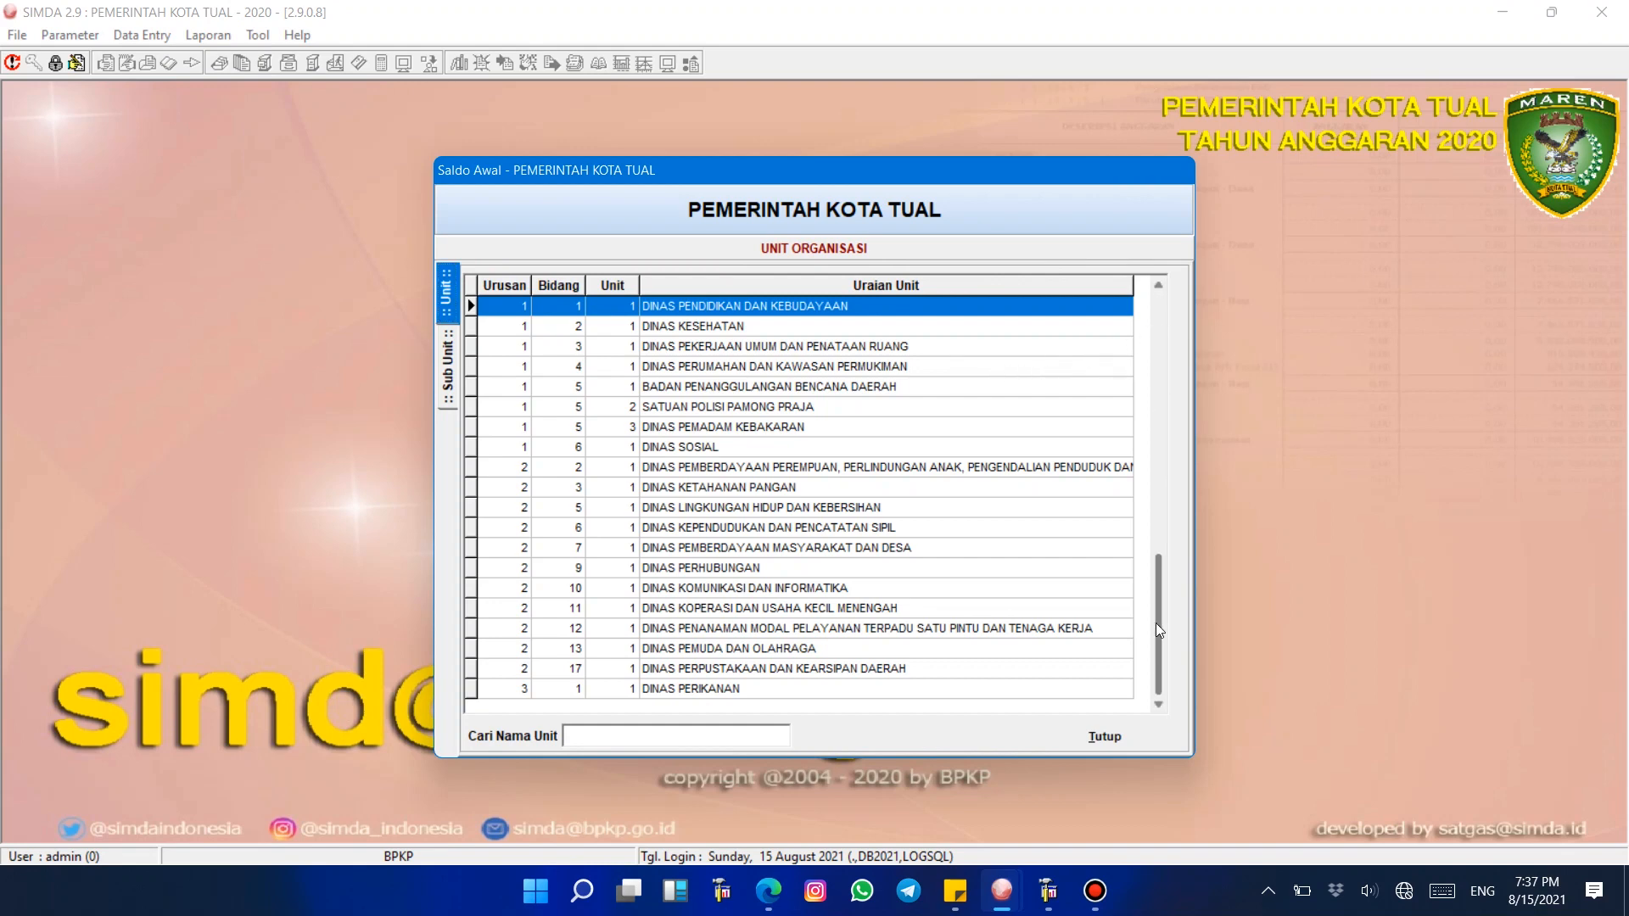
double_click(794, 509)
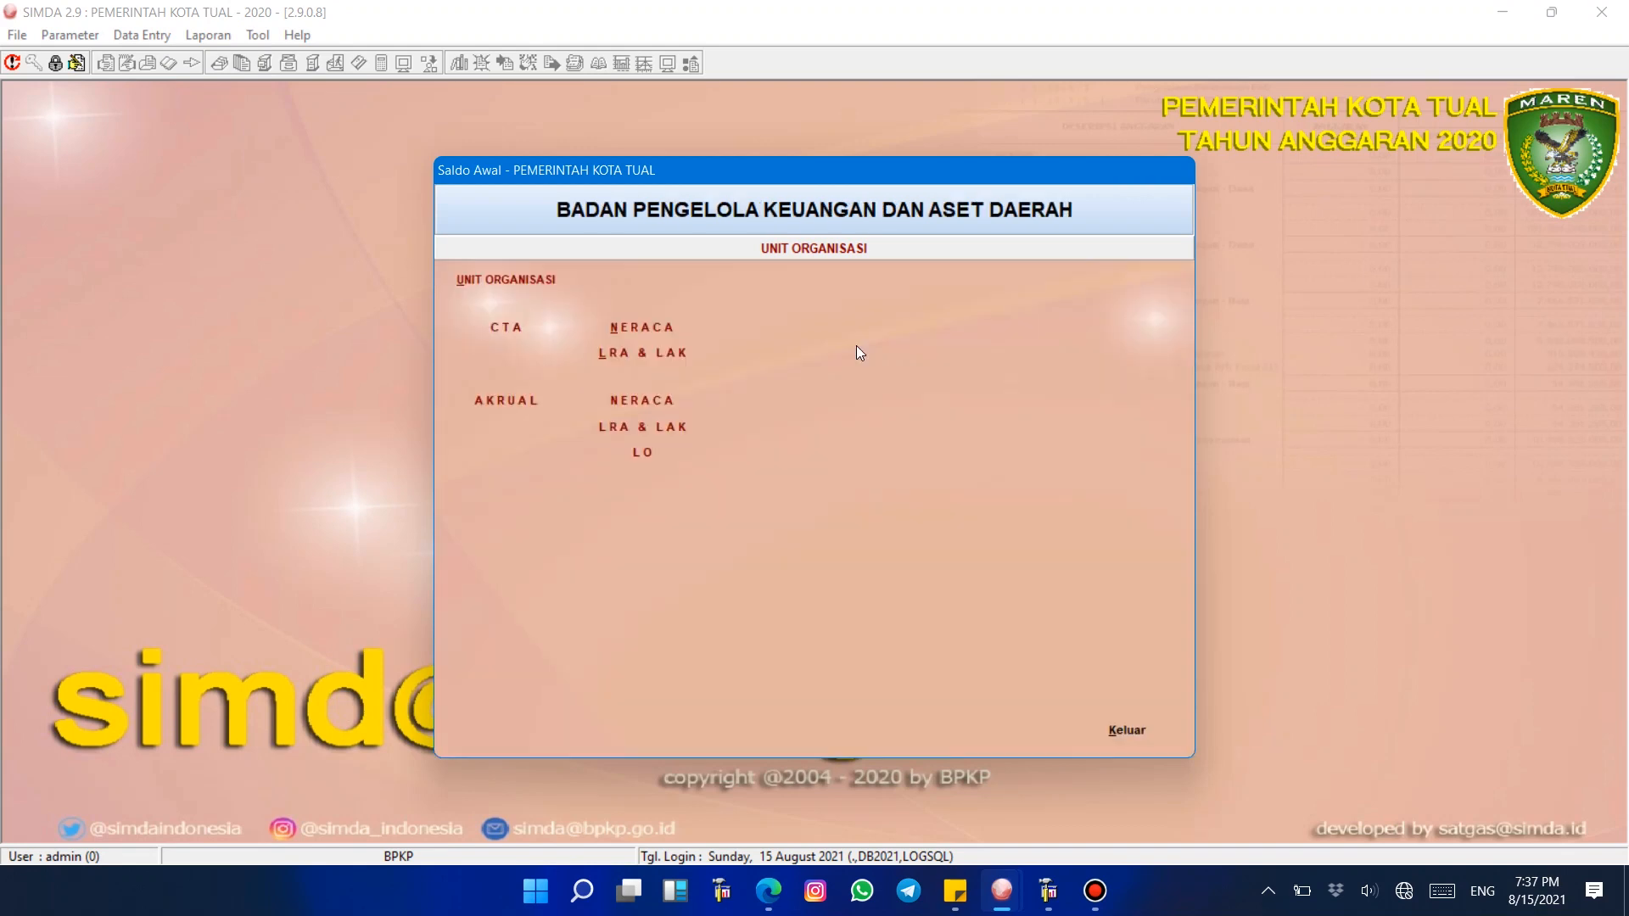
click(664, 399)
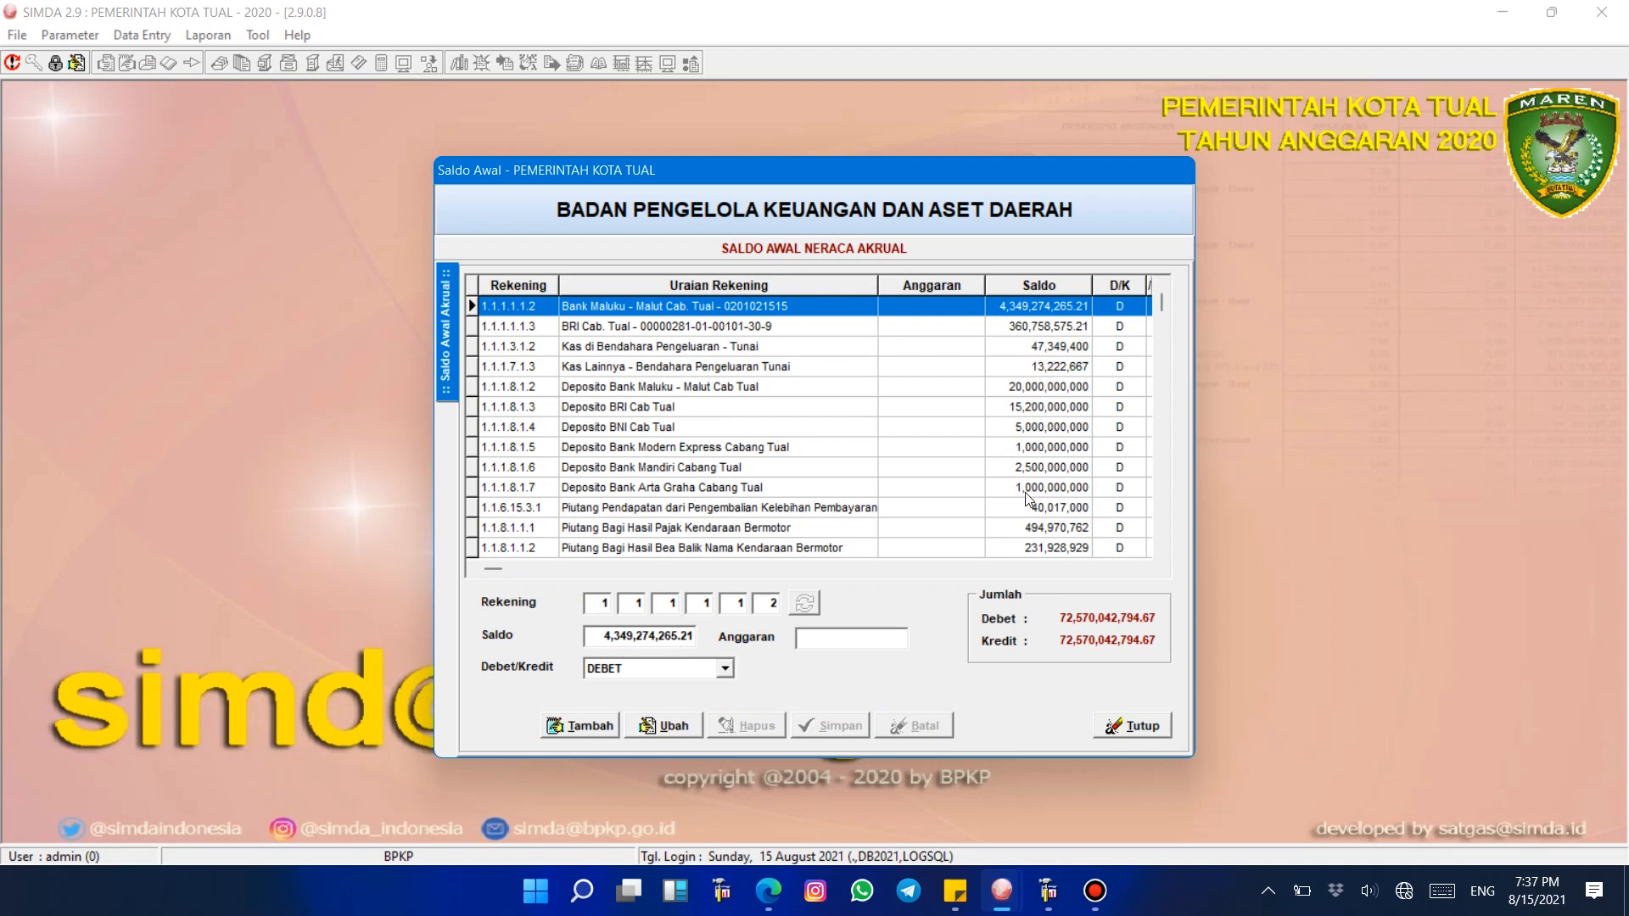
Step: Browse the accrual opening balance accounts around the receivable entries
click(747, 487)
key(Down)
key(Down)
key(Down)
key(Down)
key(Down)
key(Down)
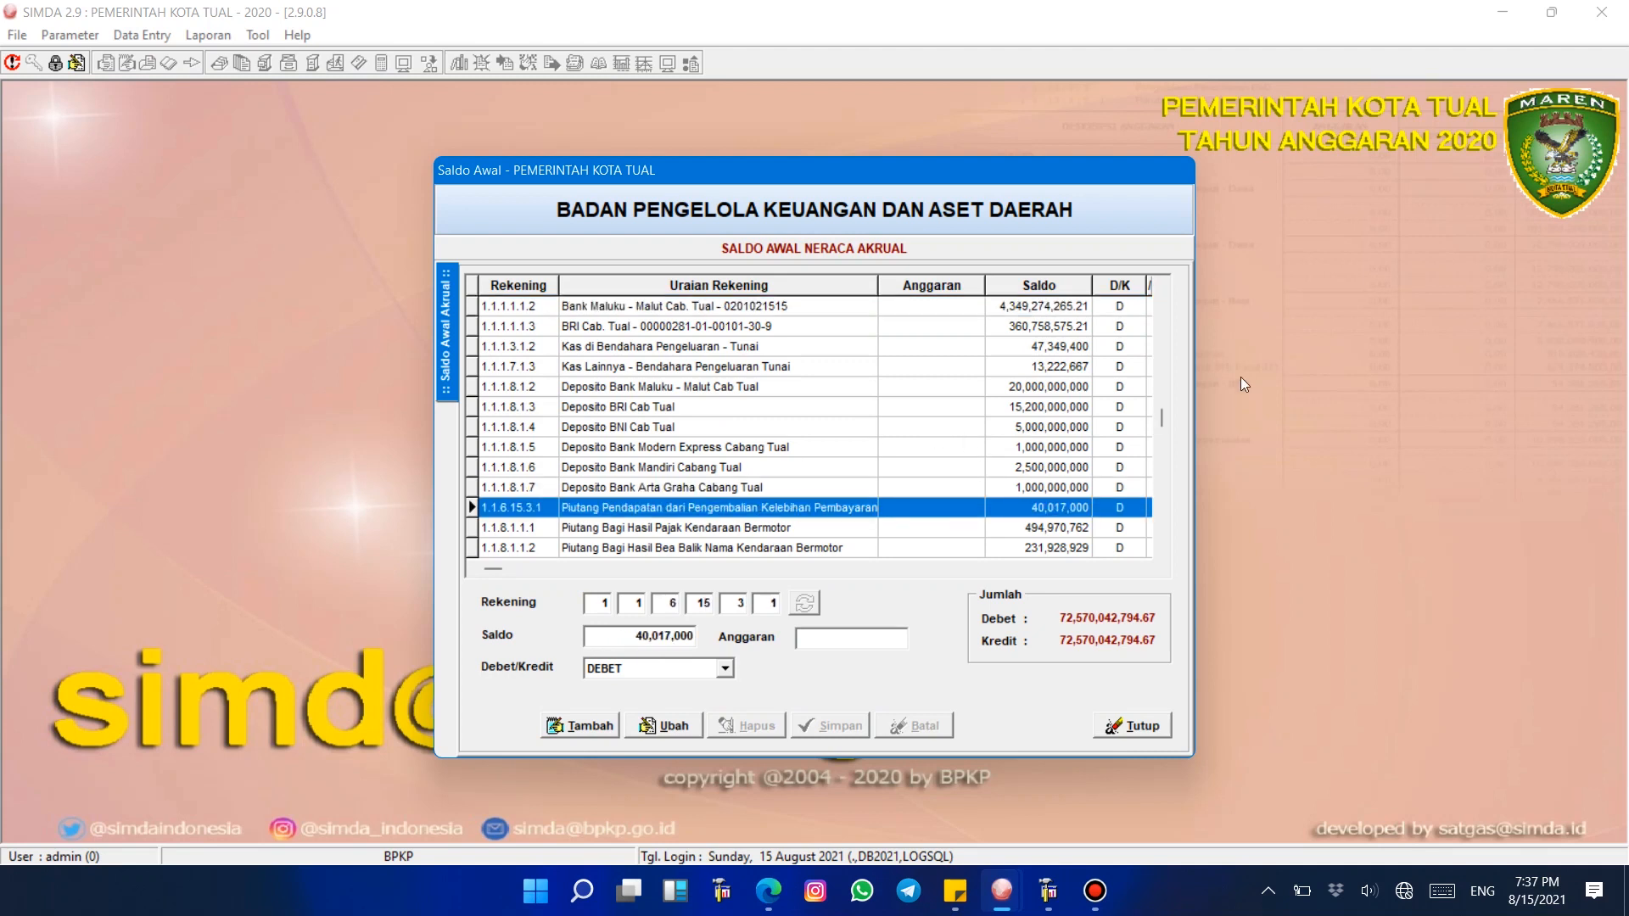
key(Down)
key(Up)
key(Up)
key(Up)
key(Up)
key(Up)
key(Up)
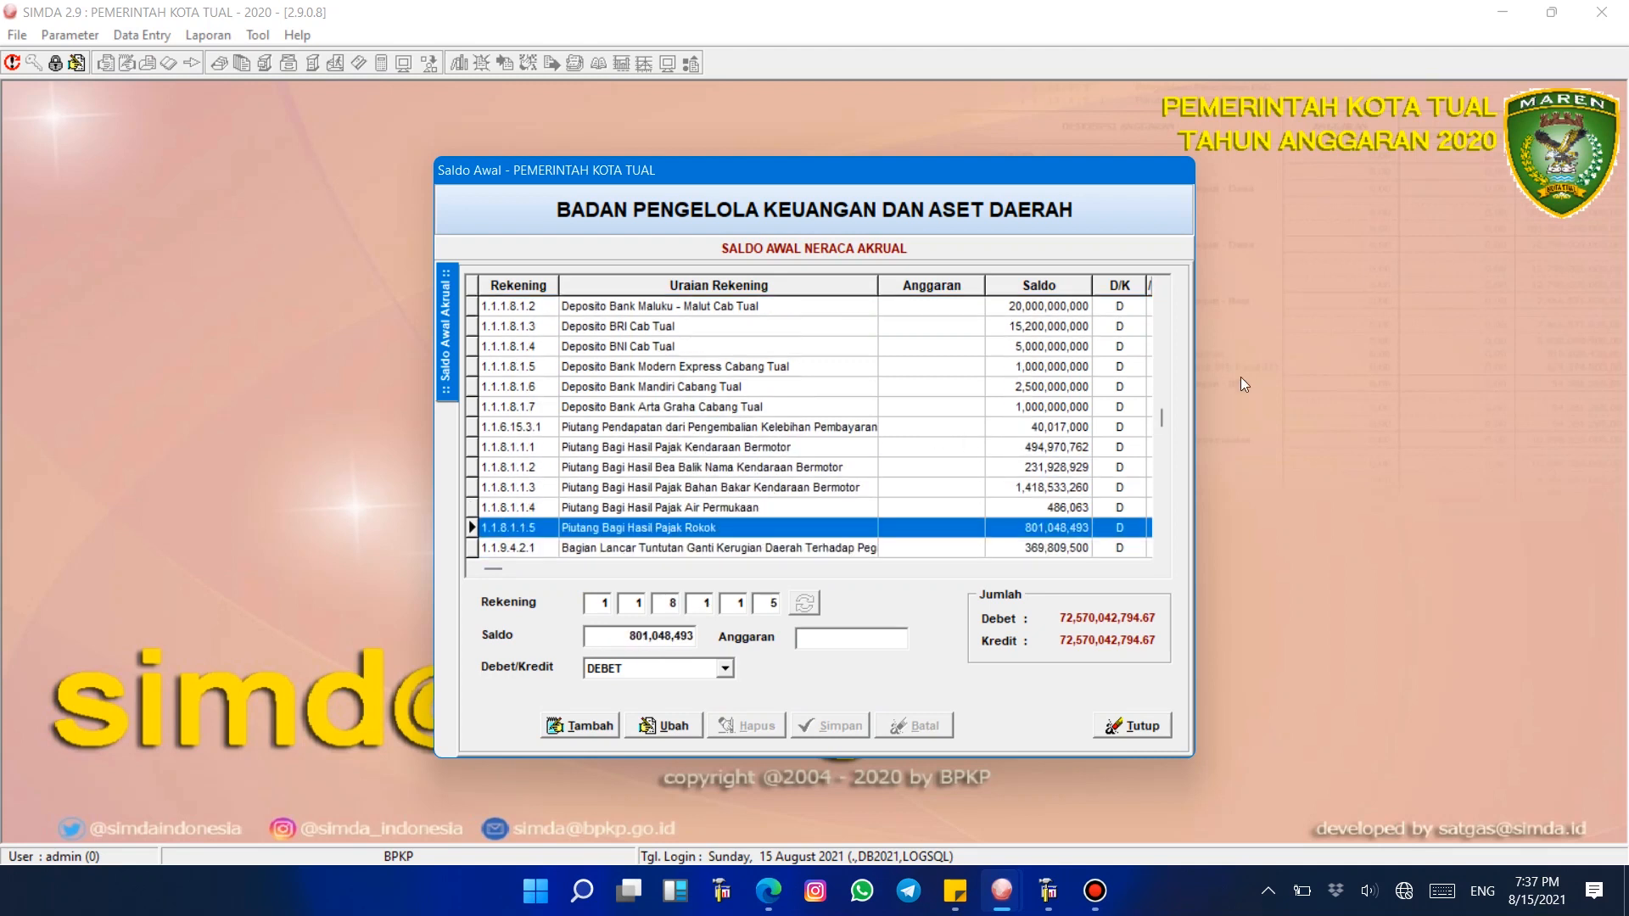
Step: Browse the receivable opening balance entries and switch to the 2021 session's Neraca report
key(Down)
key(Down)
key(Down)
key(Down)
key(Down)
key(Down)
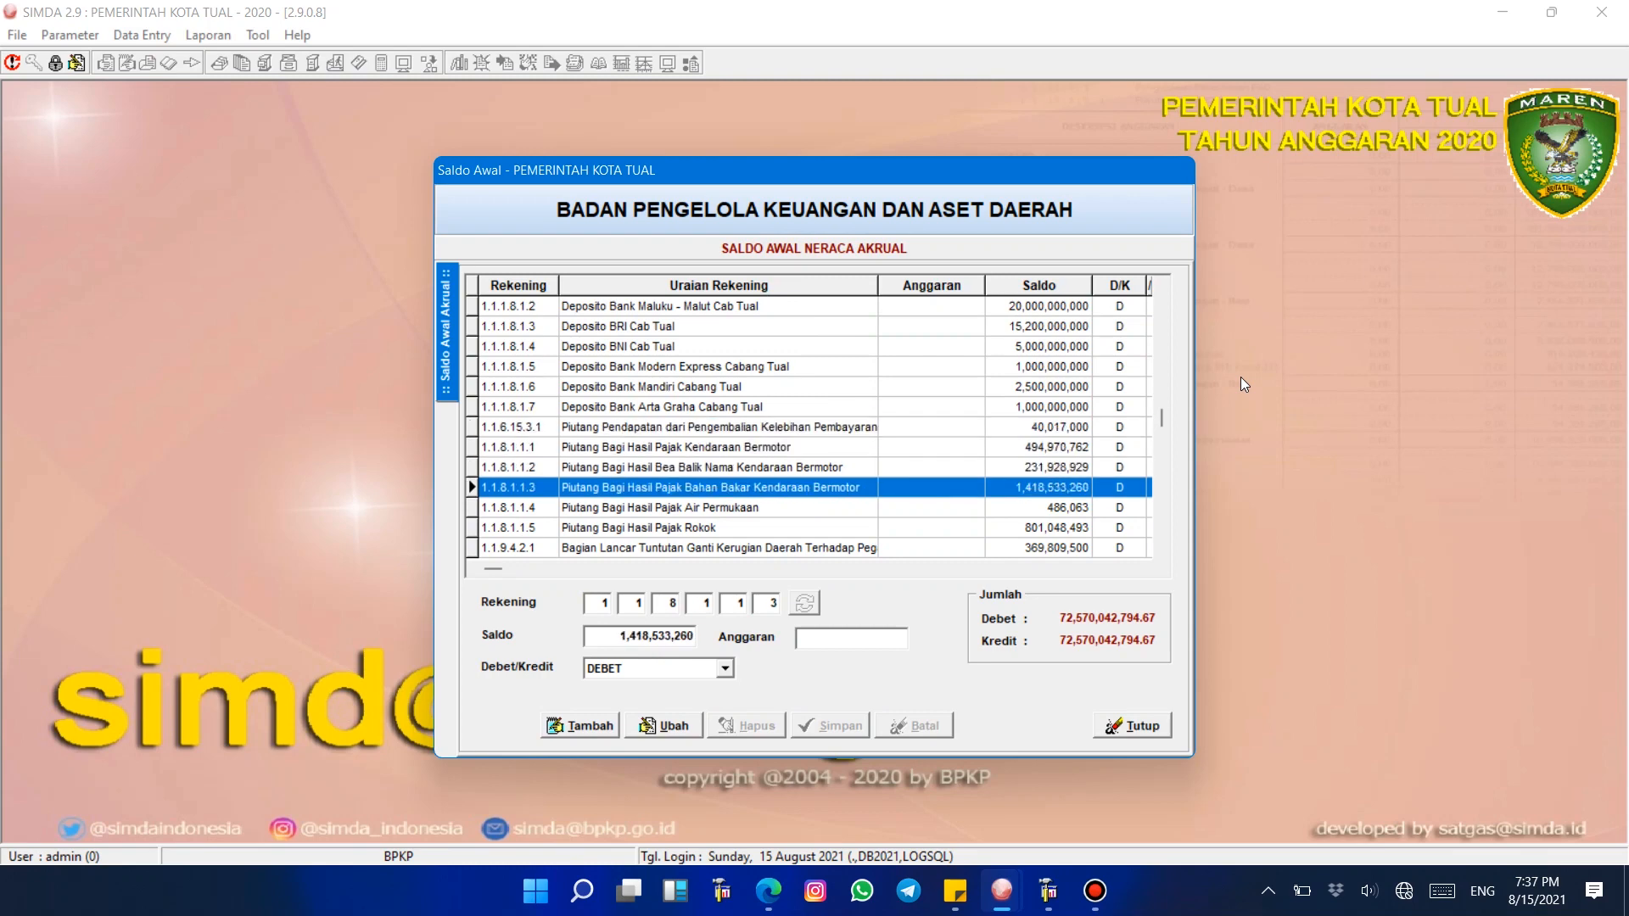
mouse_move(1000, 906)
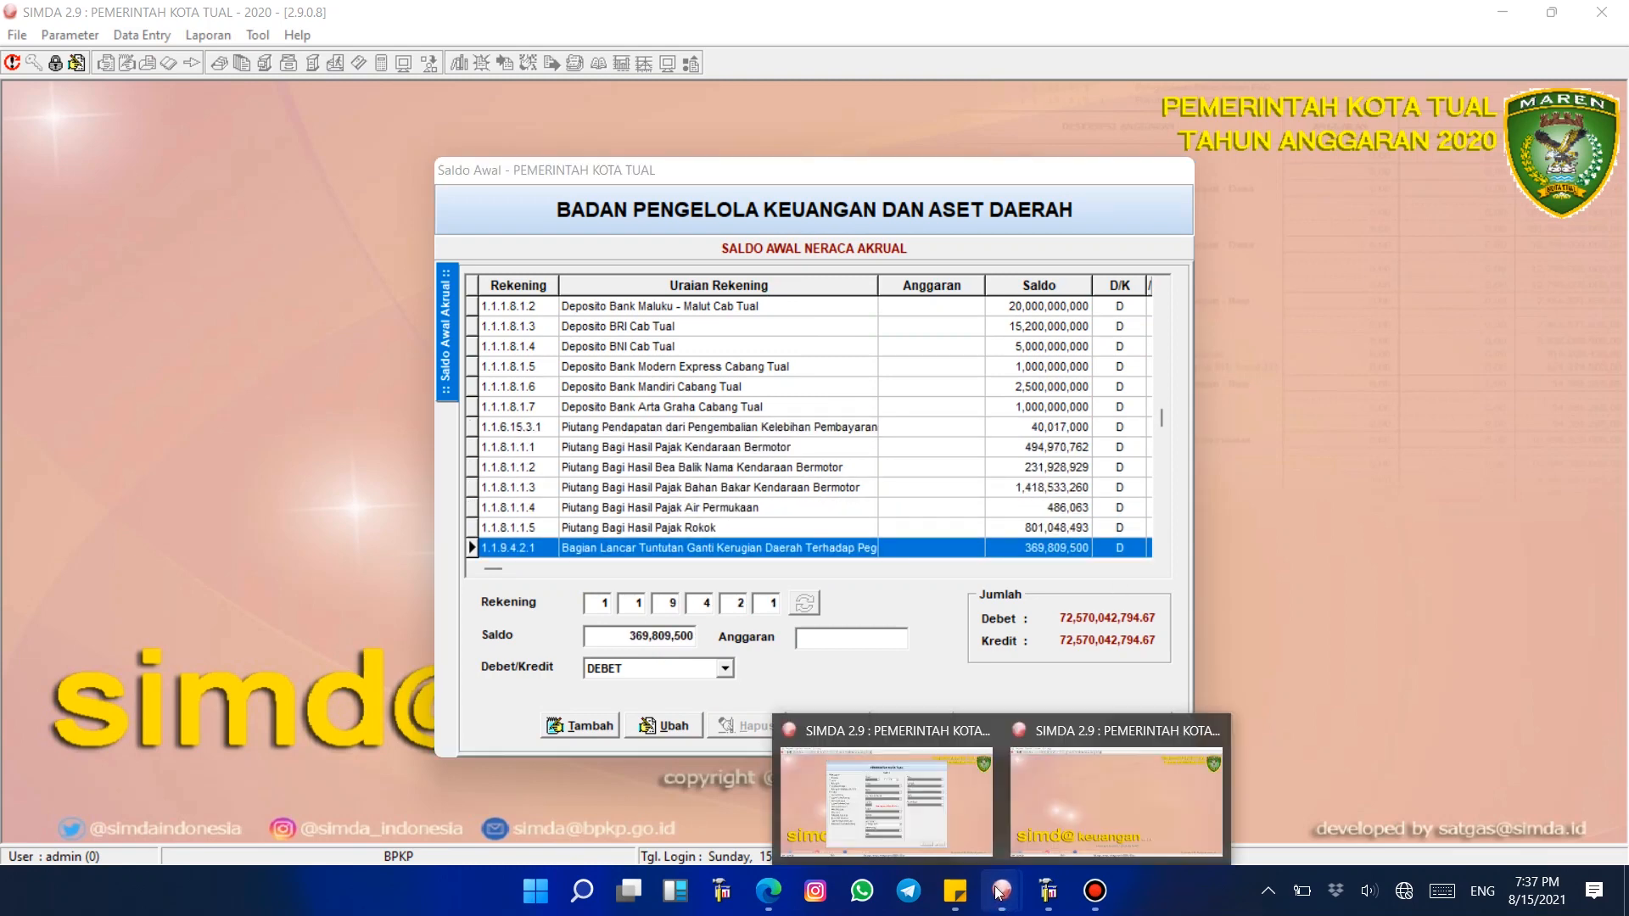
click(930, 736)
Step: Examine the receivable rows under Aset Lancar on the Neraca report's first page
click(685, 461)
click(626, 490)
click(615, 457)
click(611, 422)
click(610, 438)
click(606, 458)
click(609, 490)
click(594, 506)
click(610, 473)
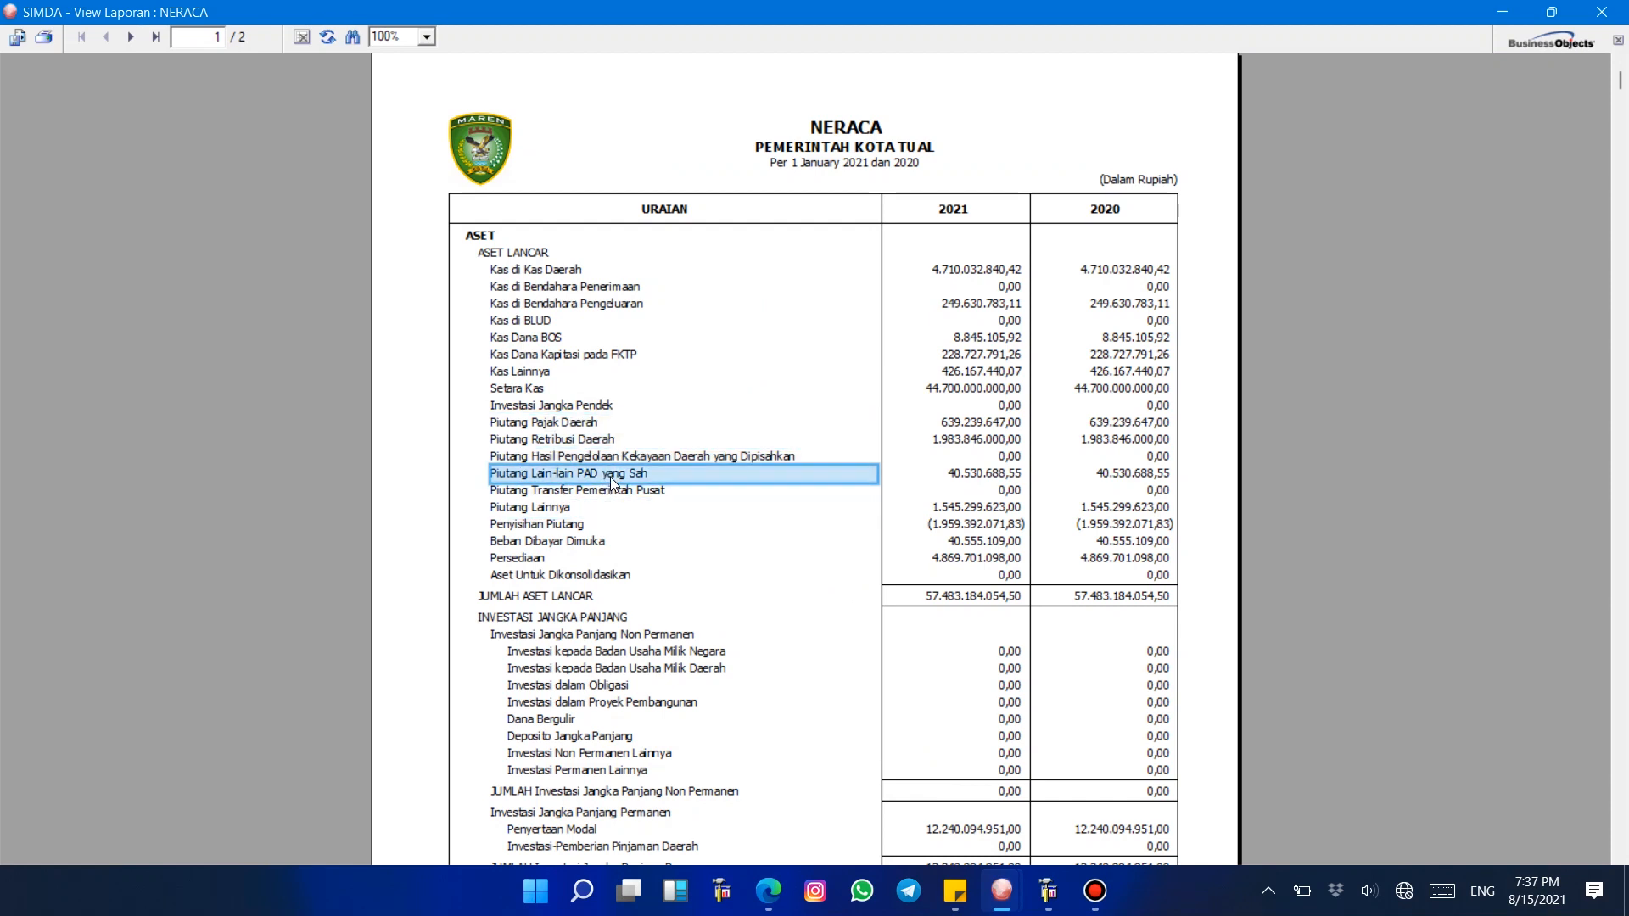
click(614, 495)
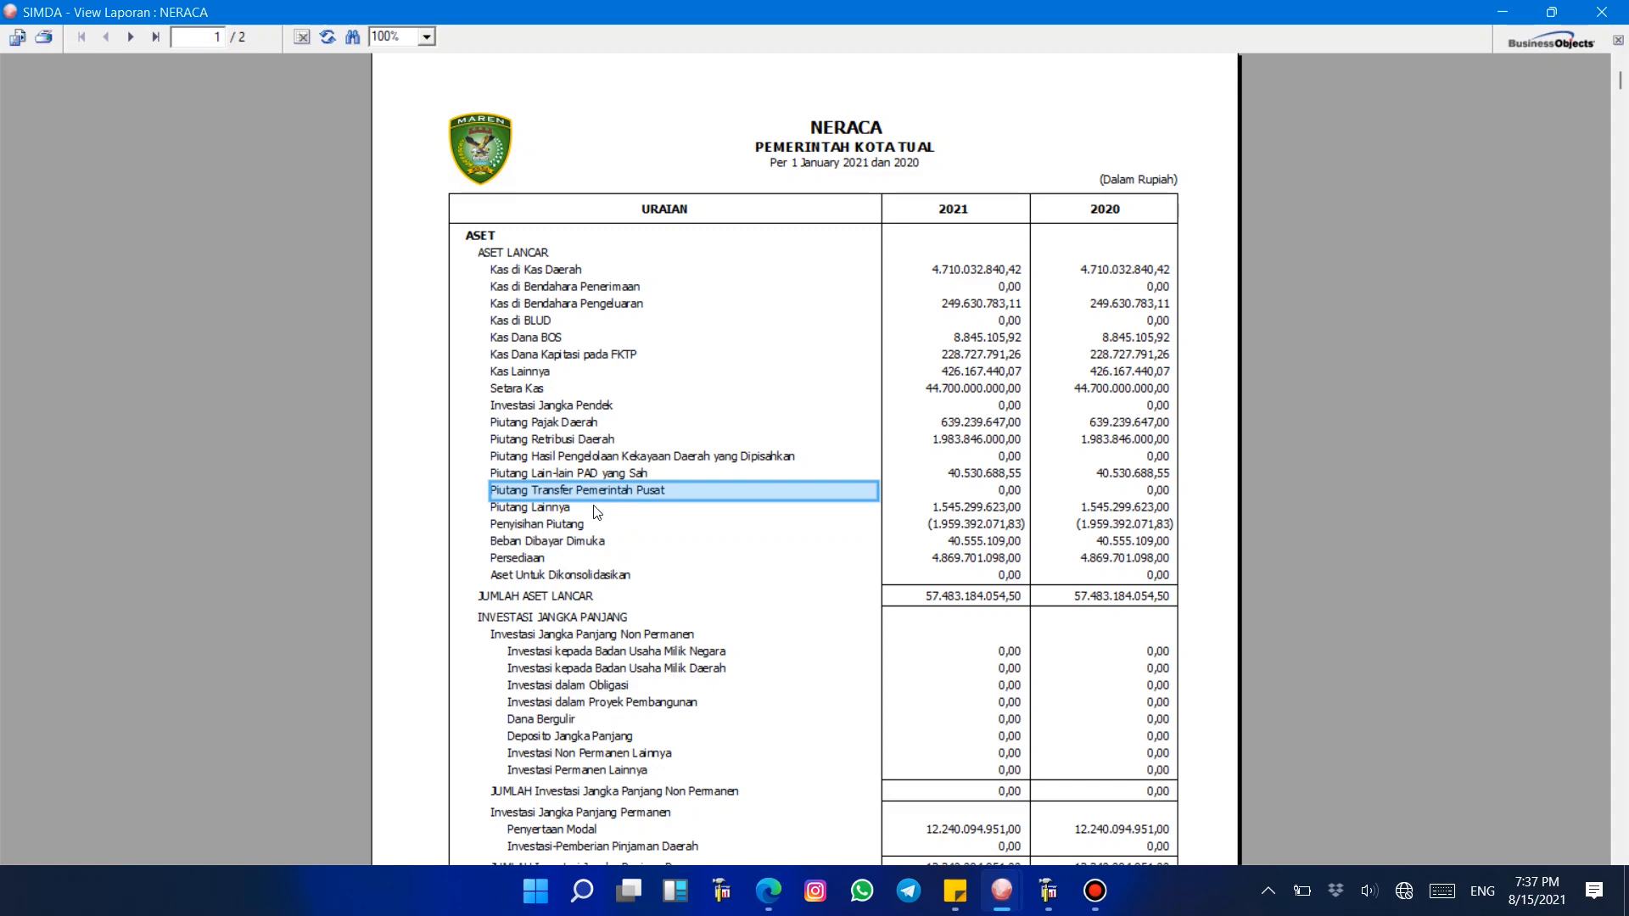
click(547, 506)
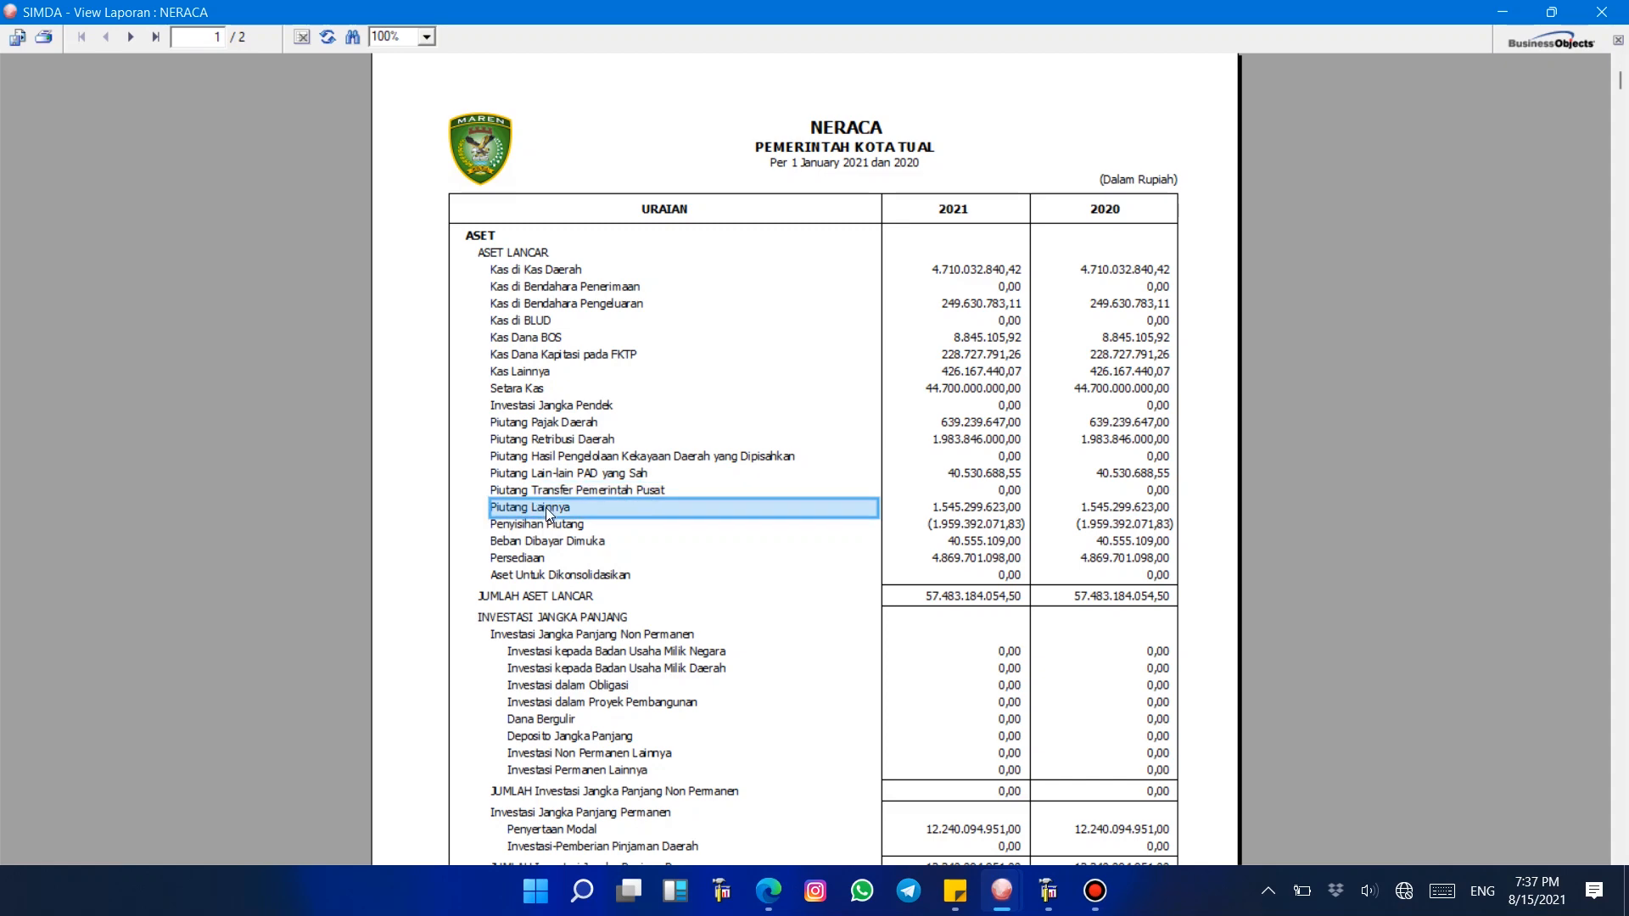
Step: Close the report and browse the Rekening 90 account types under Aset Lancar receivables
click(1601, 12)
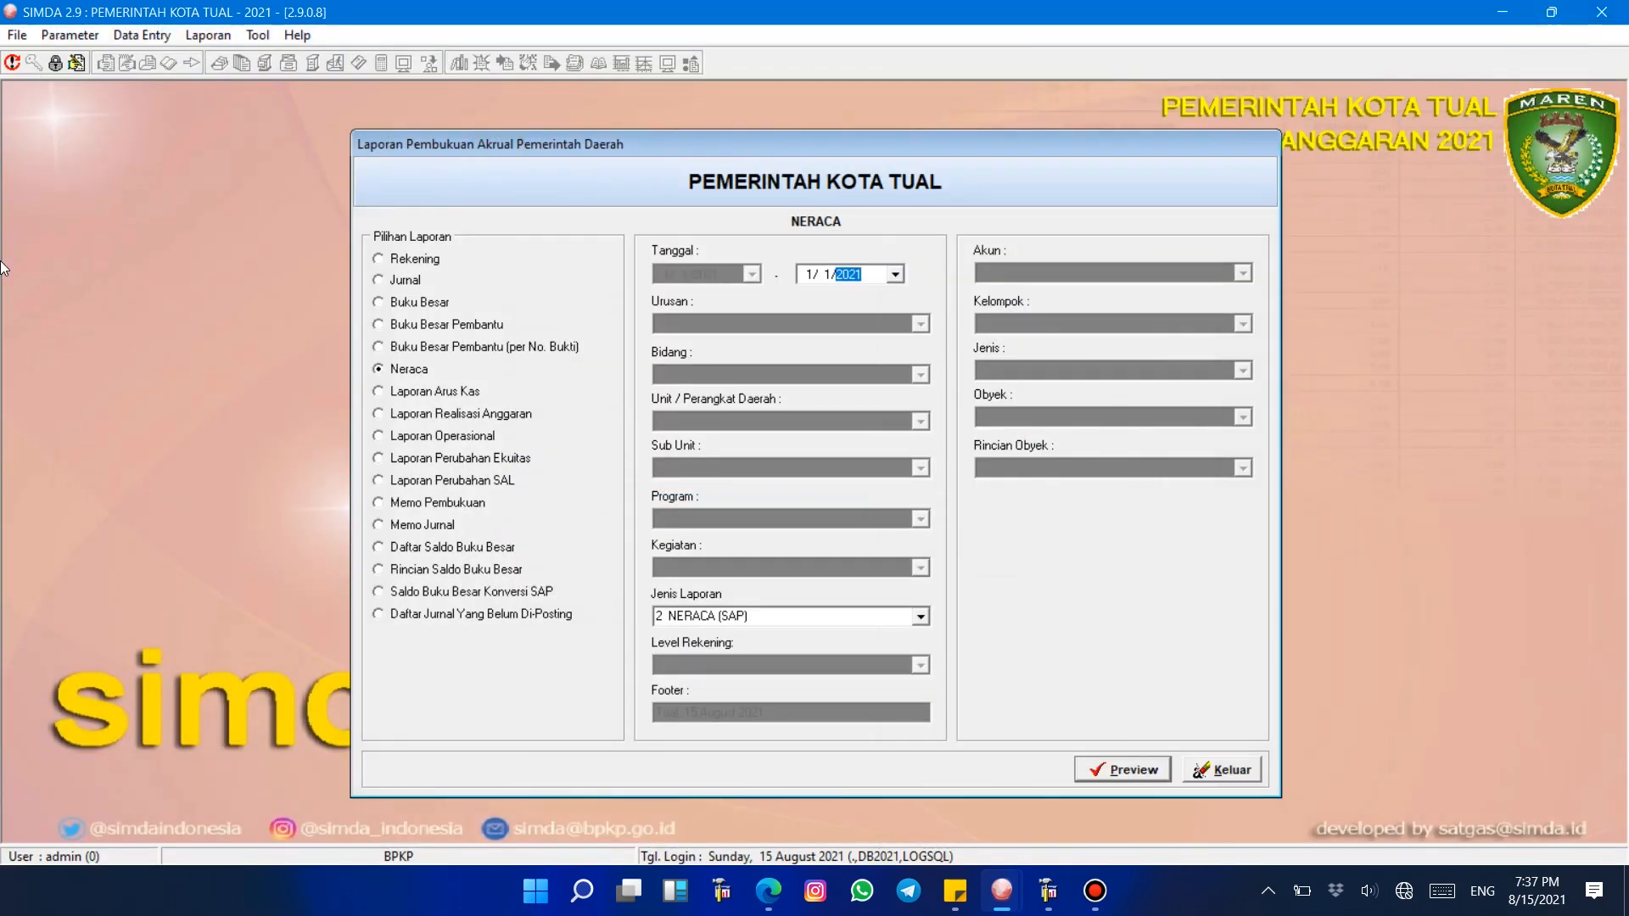
click(69, 35)
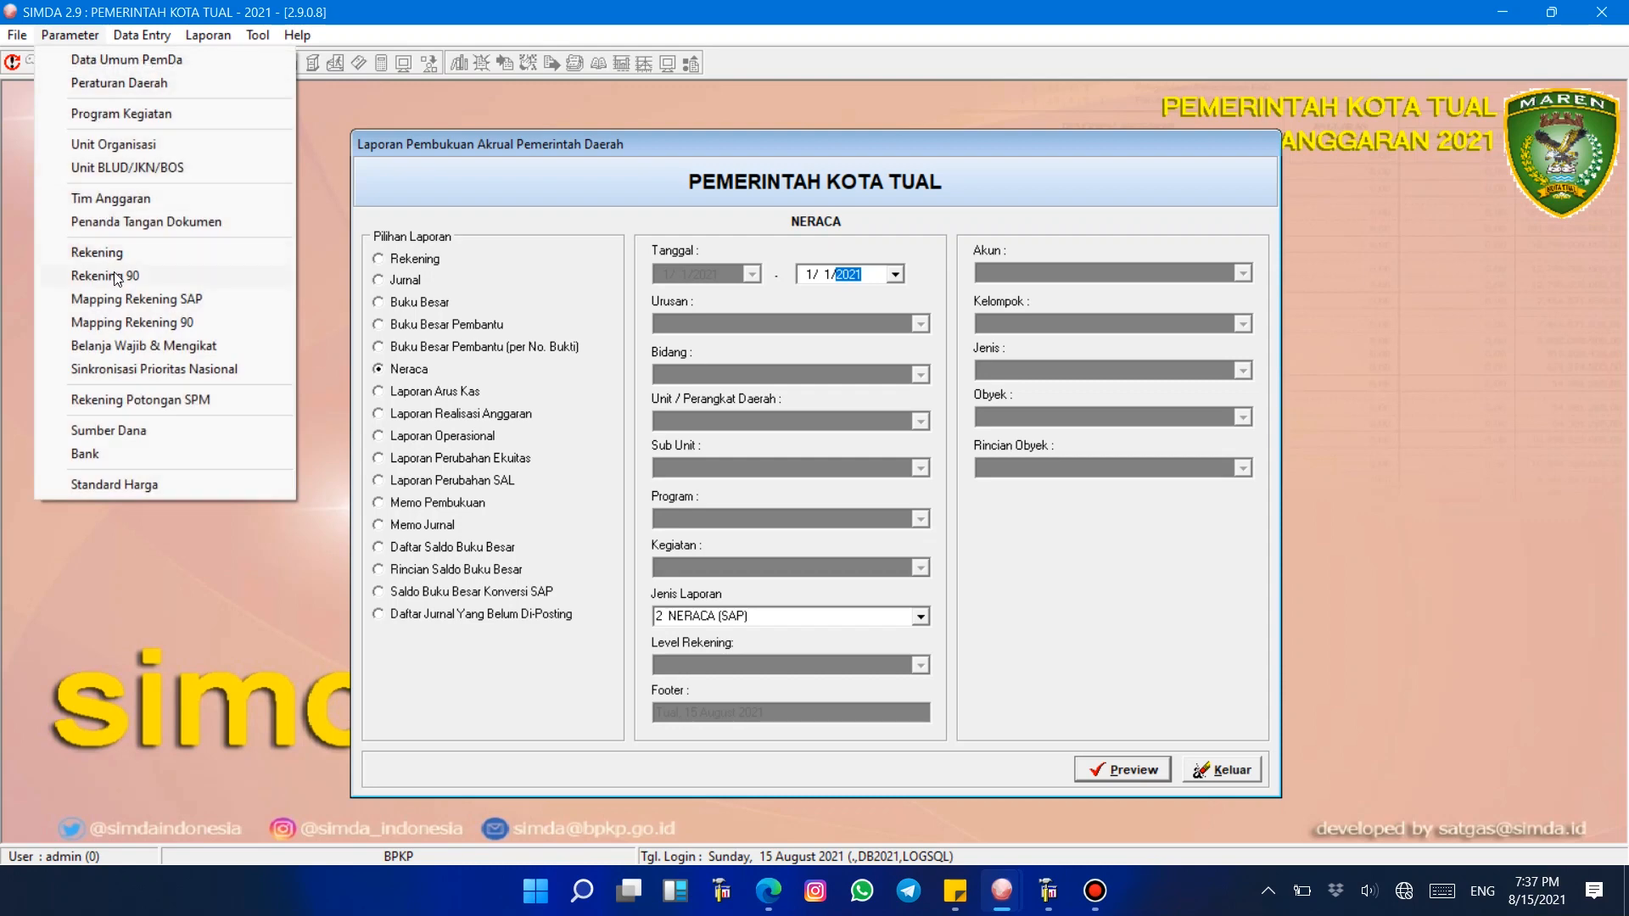
click(117, 278)
double_click(644, 280)
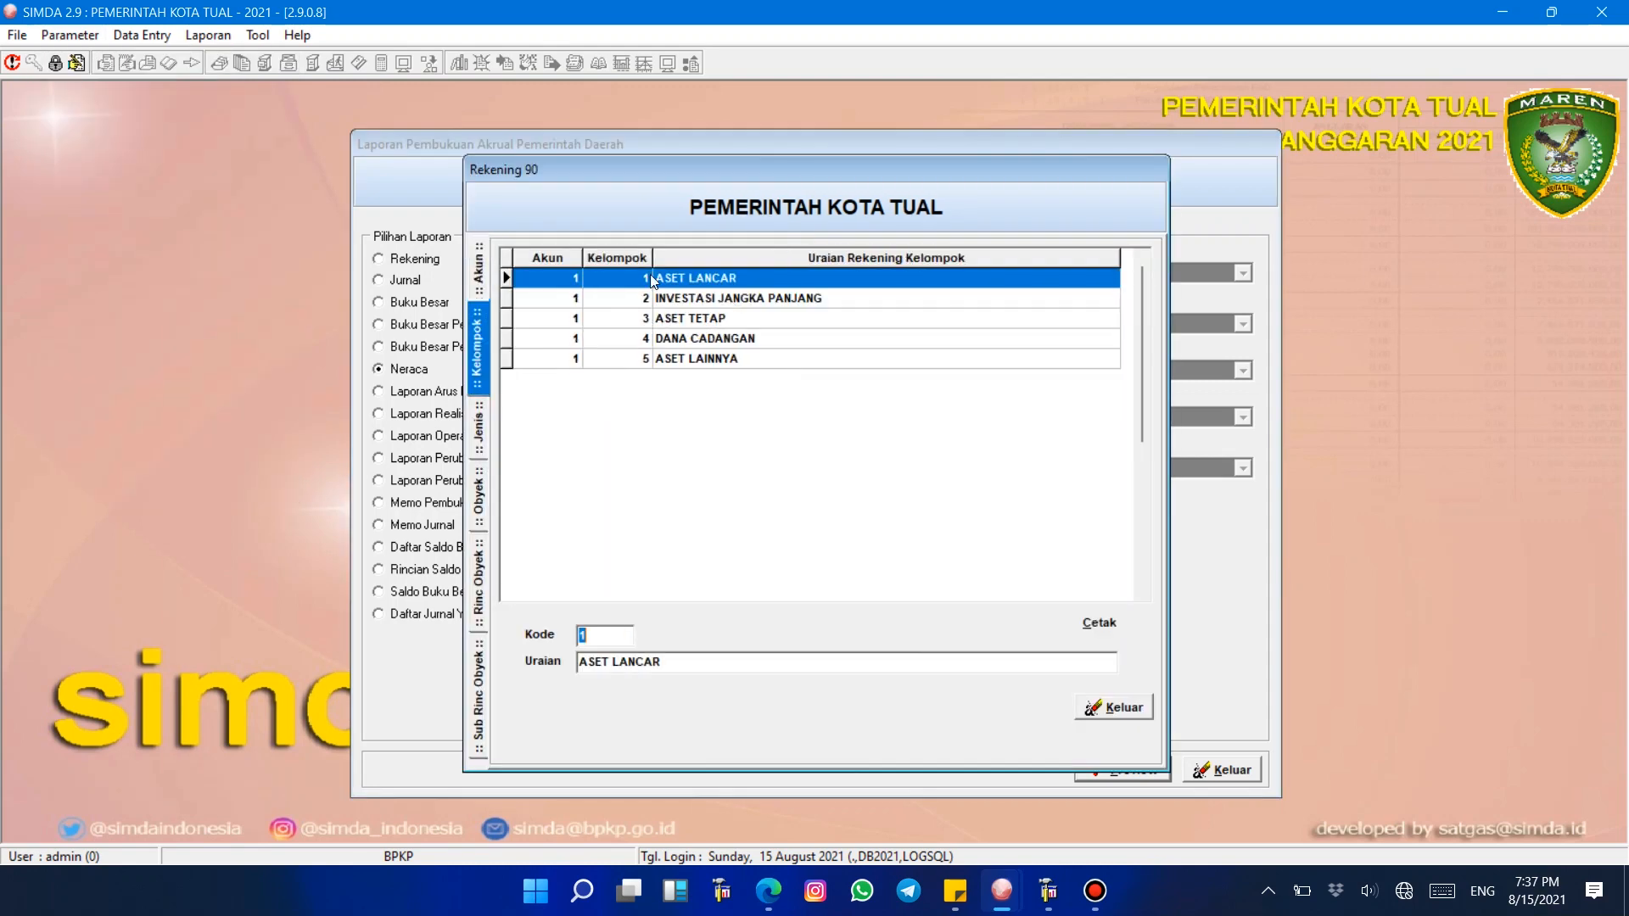
double_click(721, 277)
click(789, 386)
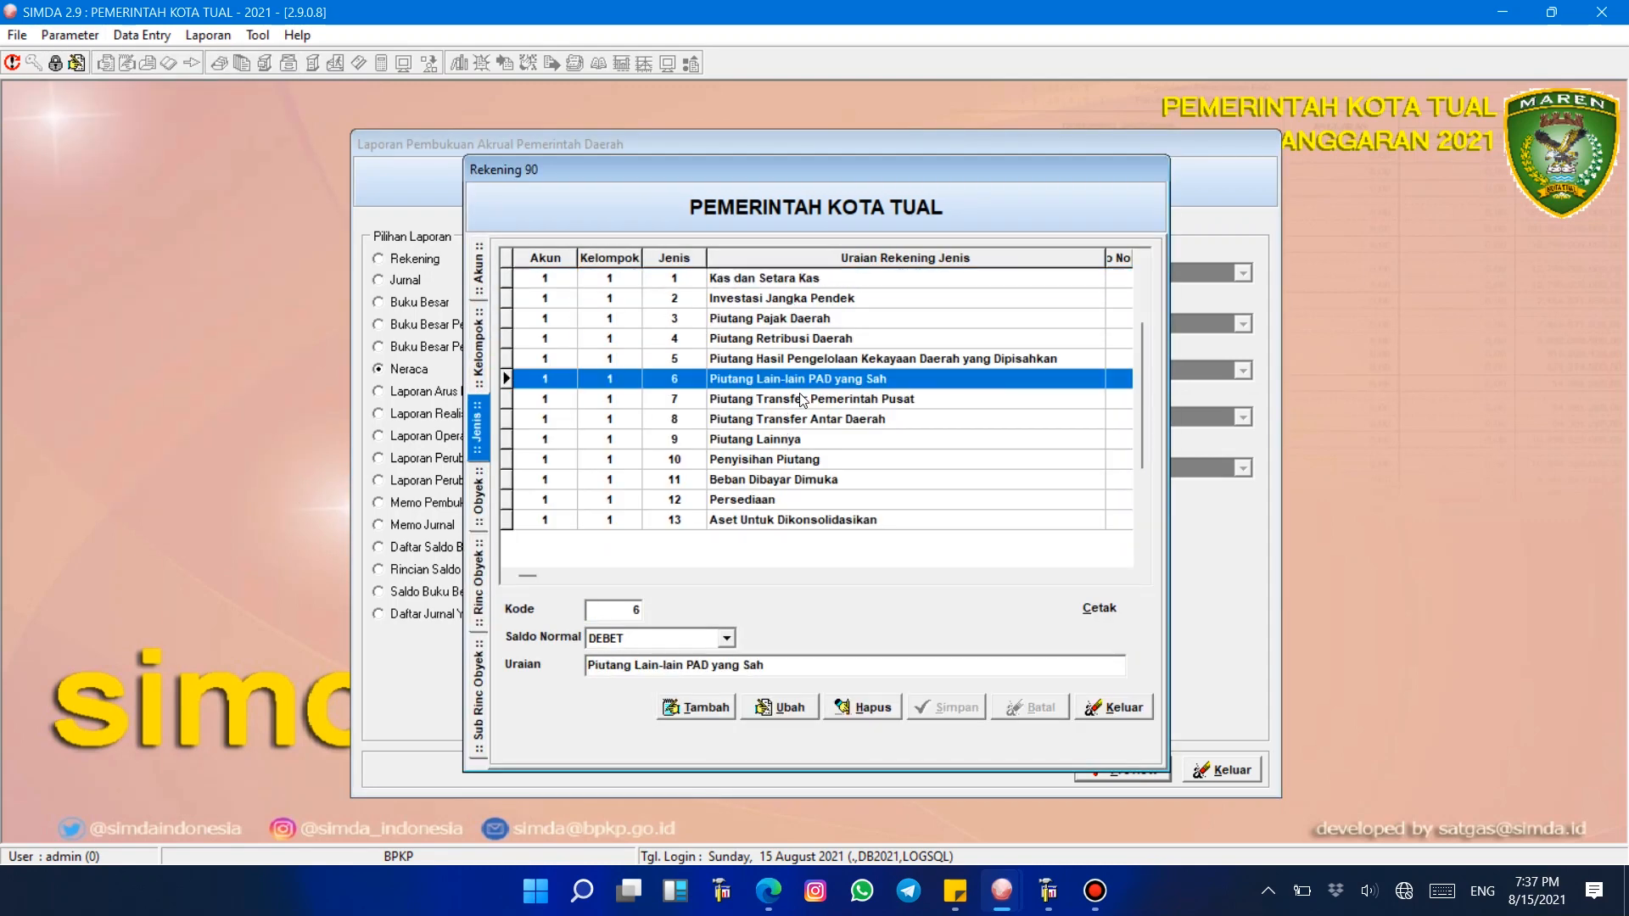
click(804, 399)
click(807, 421)
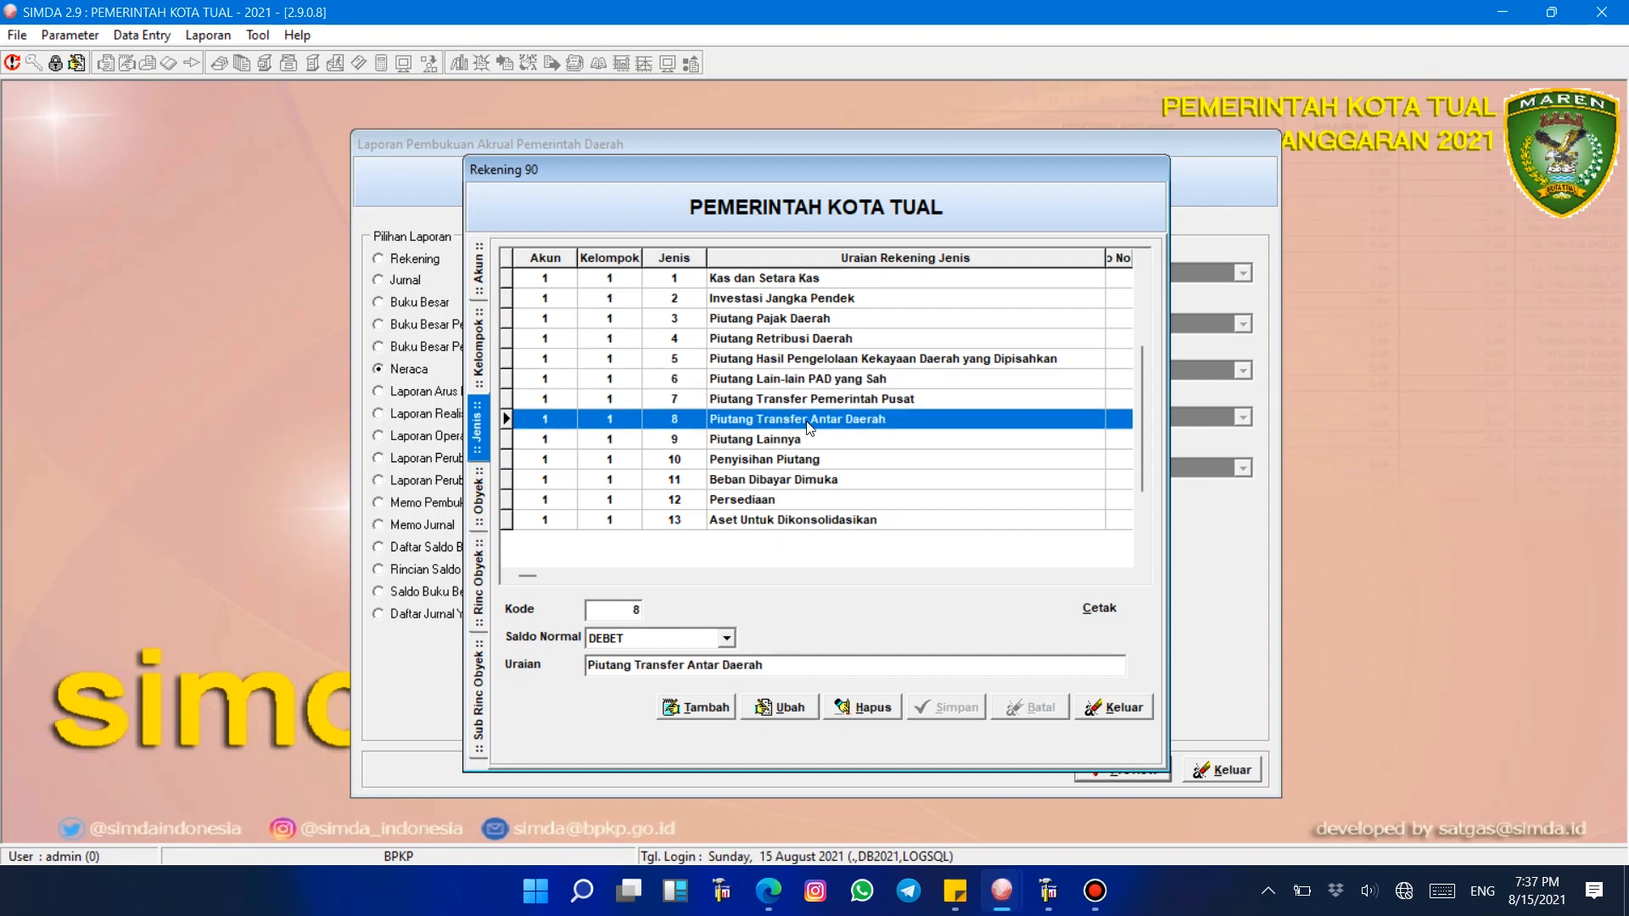
click(772, 441)
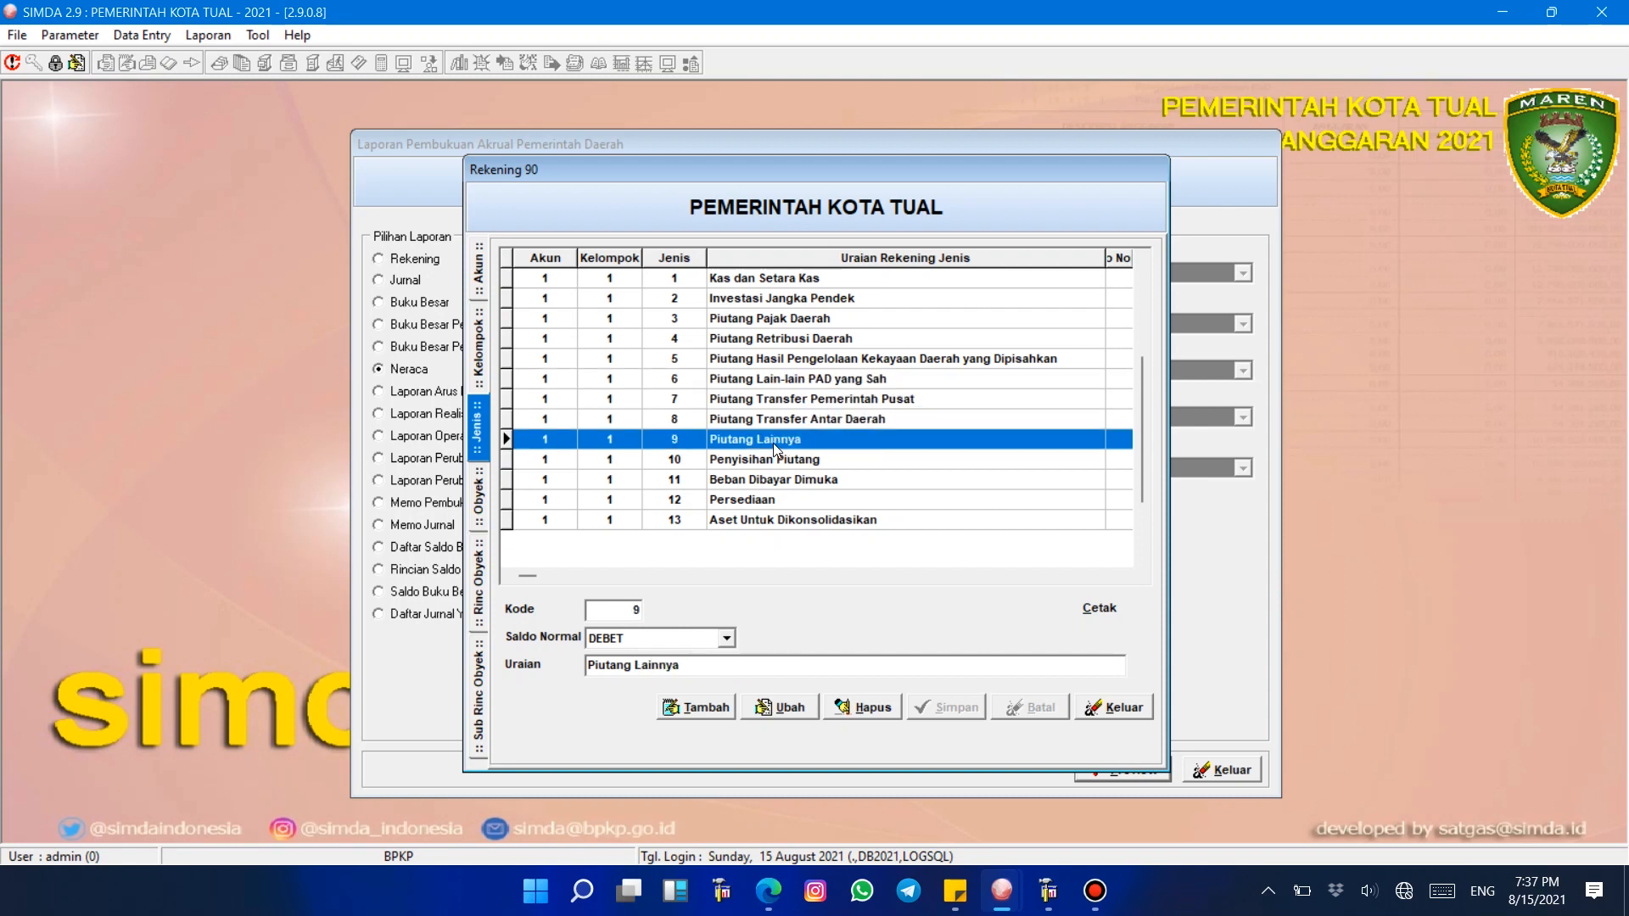
key(Escape)
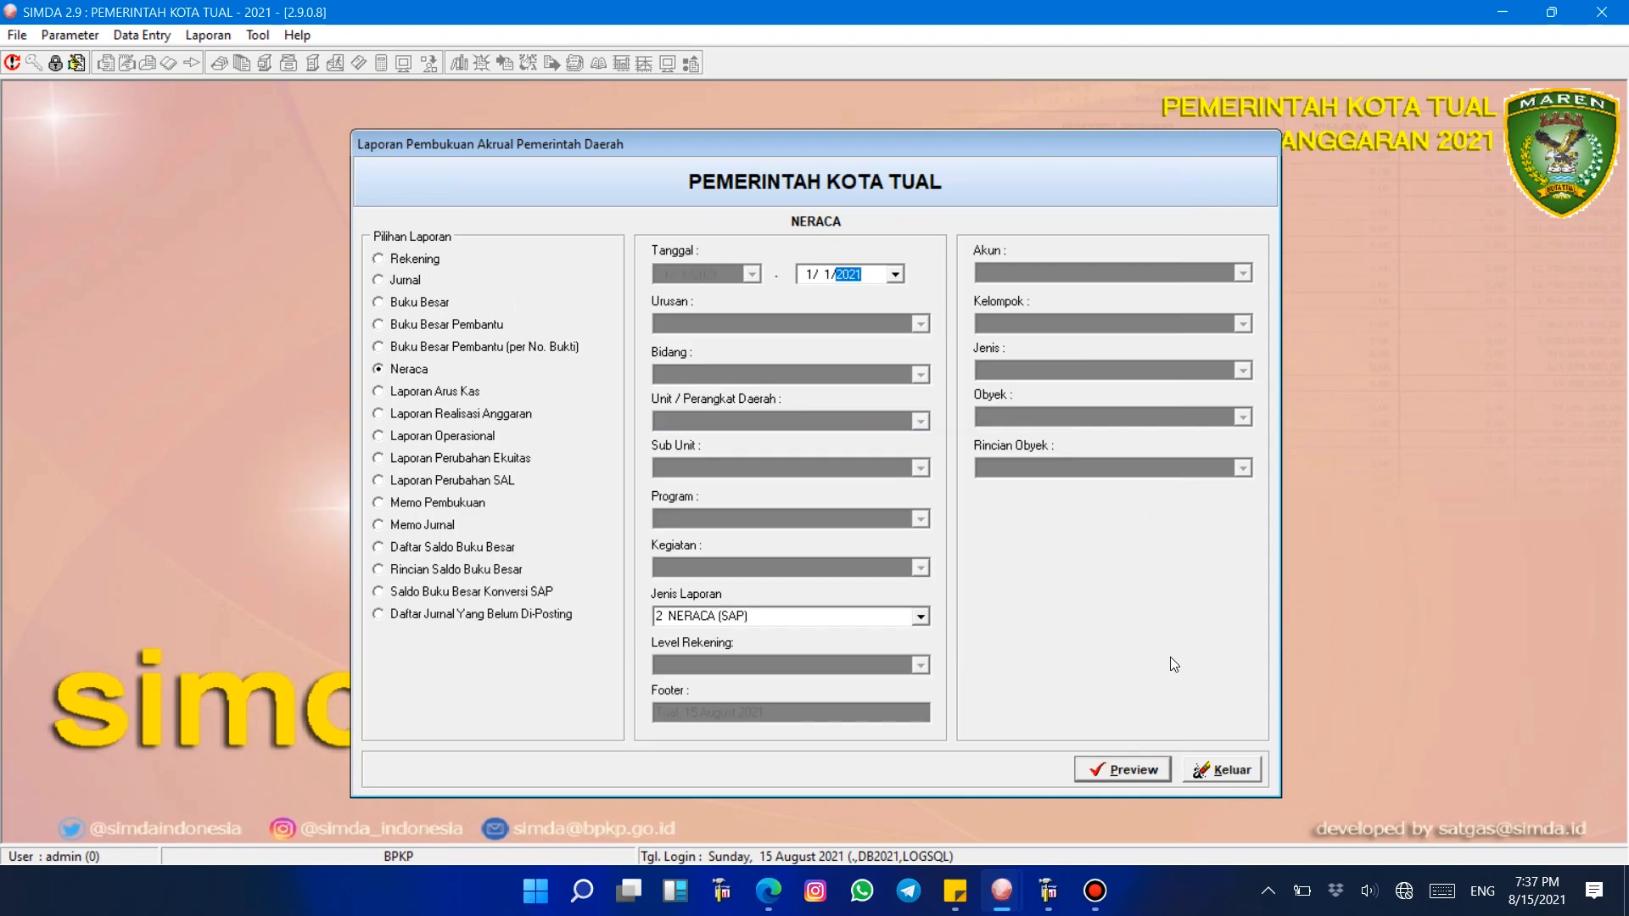
Step: Preview the Neraca report again and examine its receivable rows
click(1138, 767)
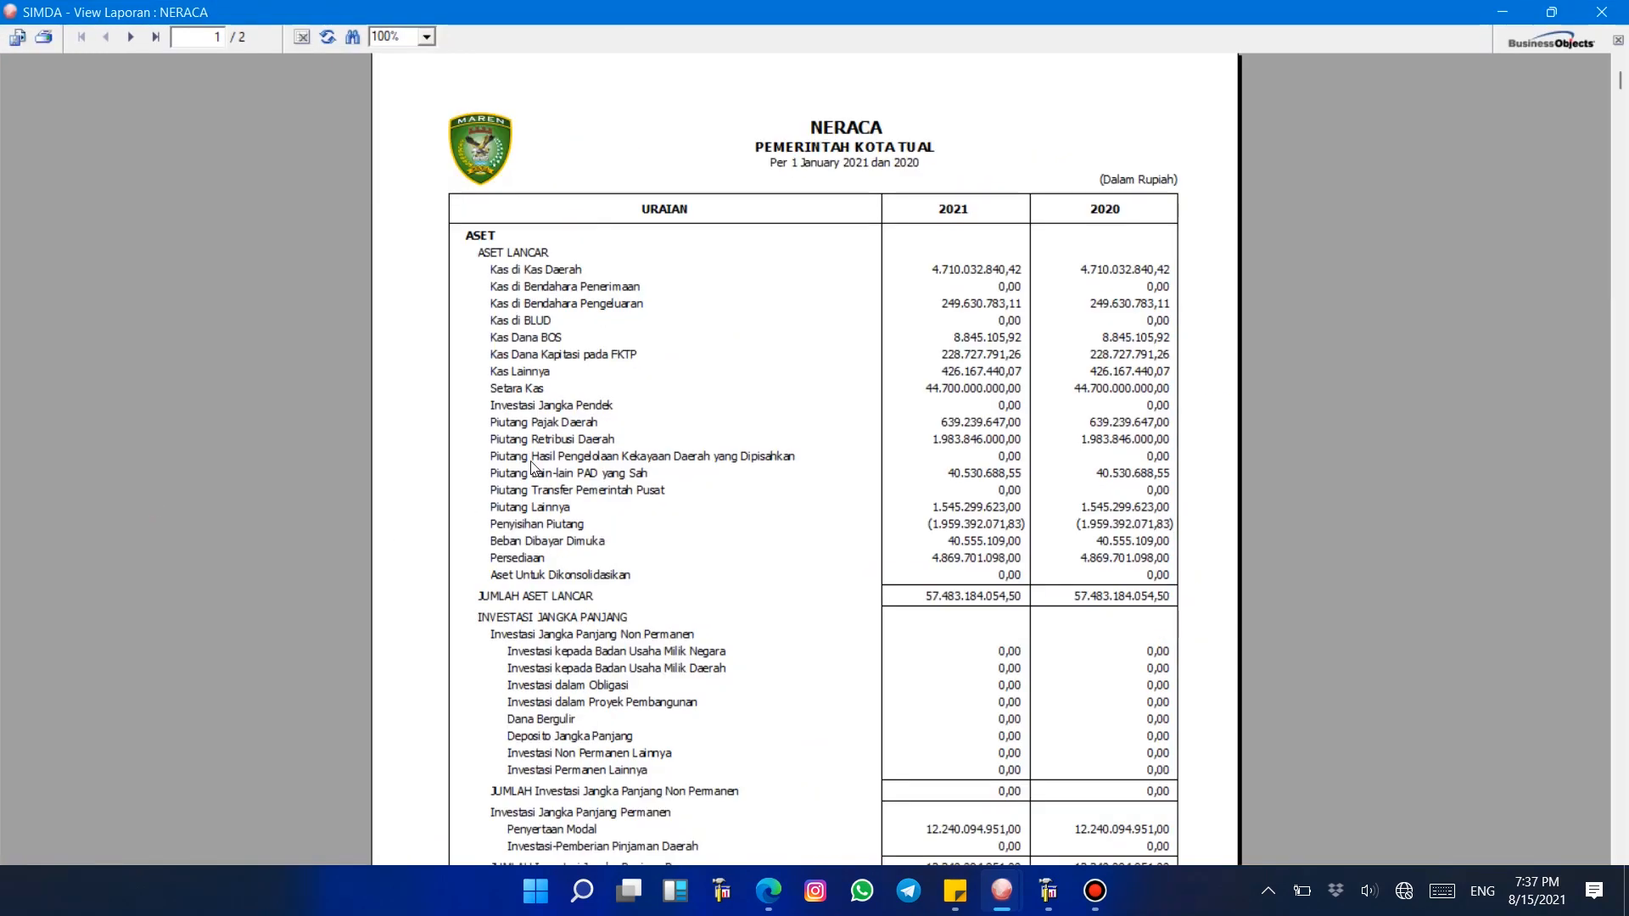
click(532, 461)
click(526, 473)
click(520, 490)
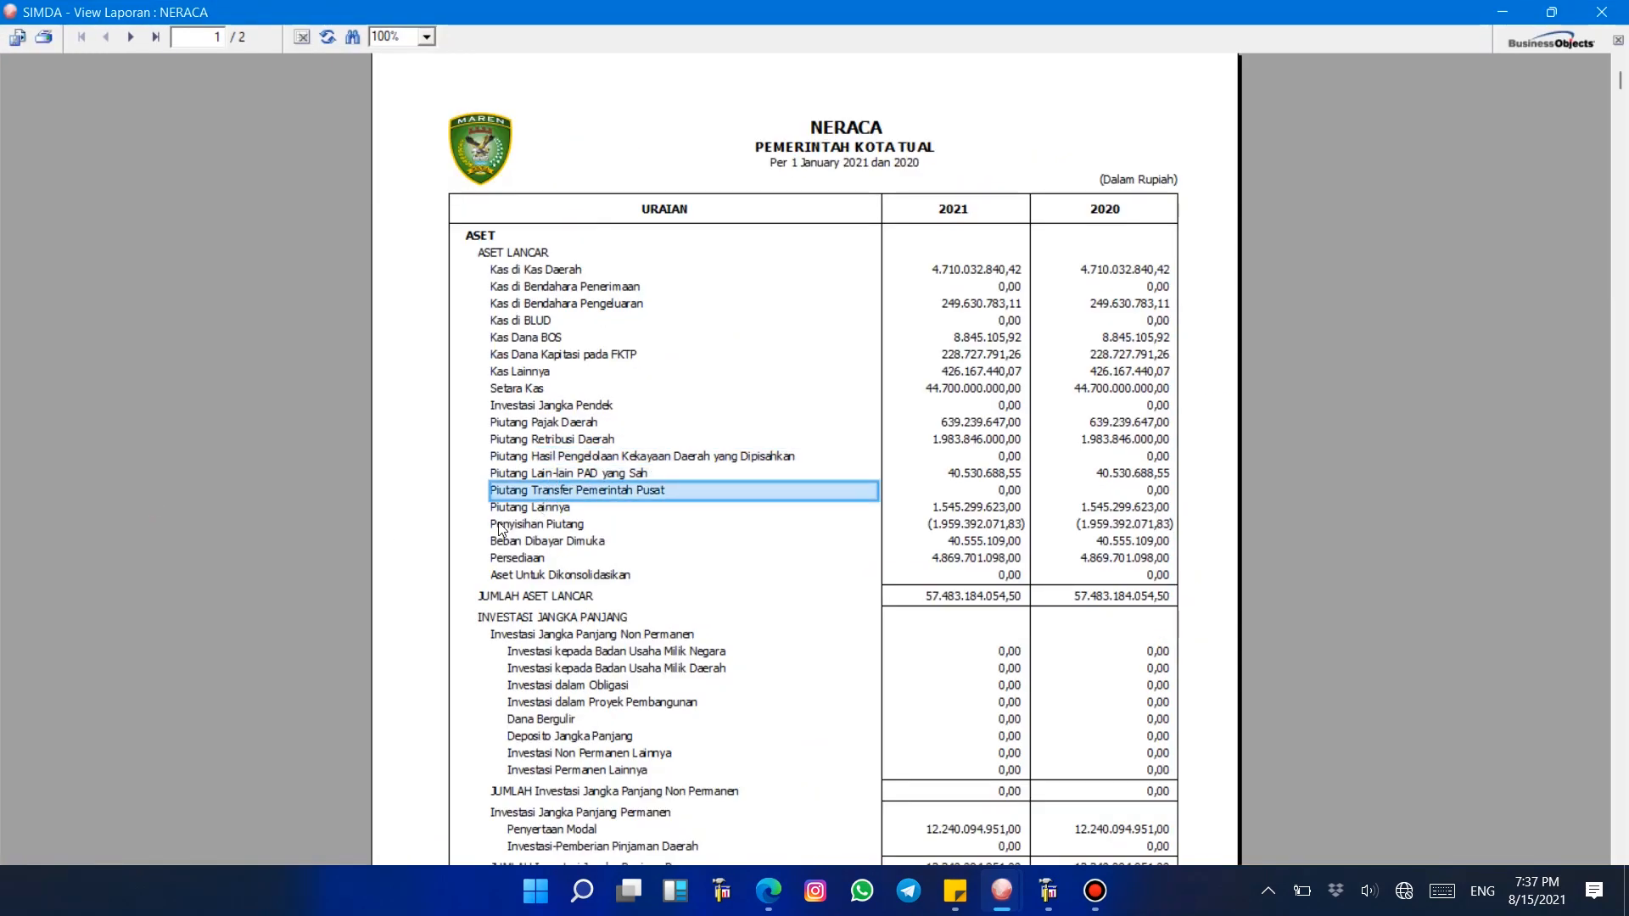
Step: Examine the Kewajiban Jangka Pendek rows on the report's second page, then close the report
click(136, 39)
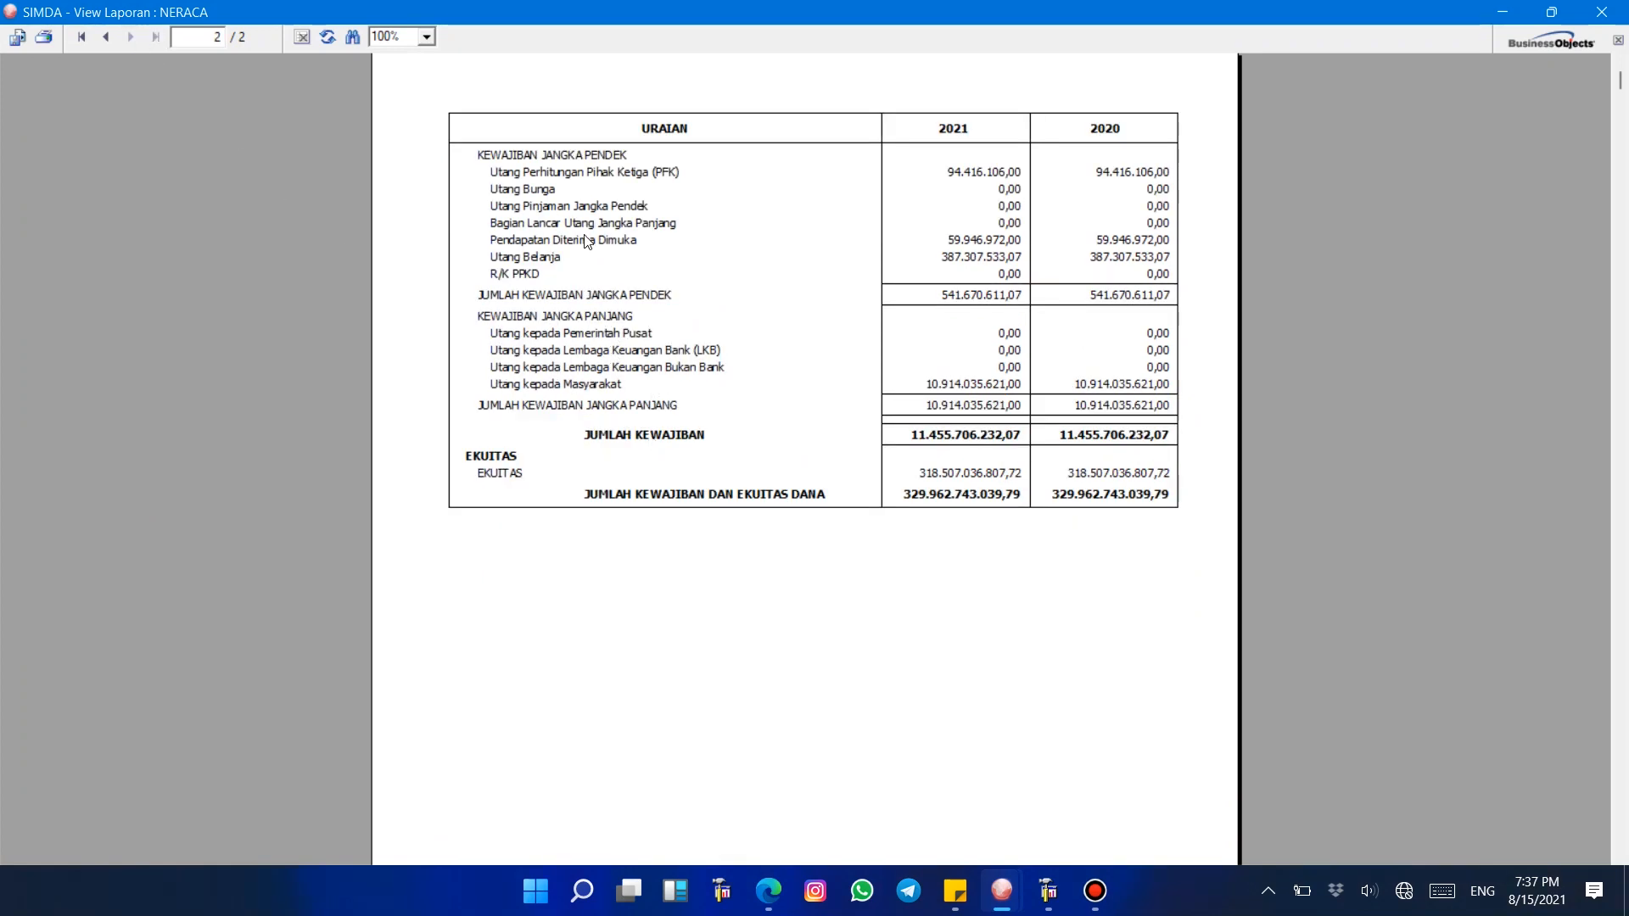
click(585, 241)
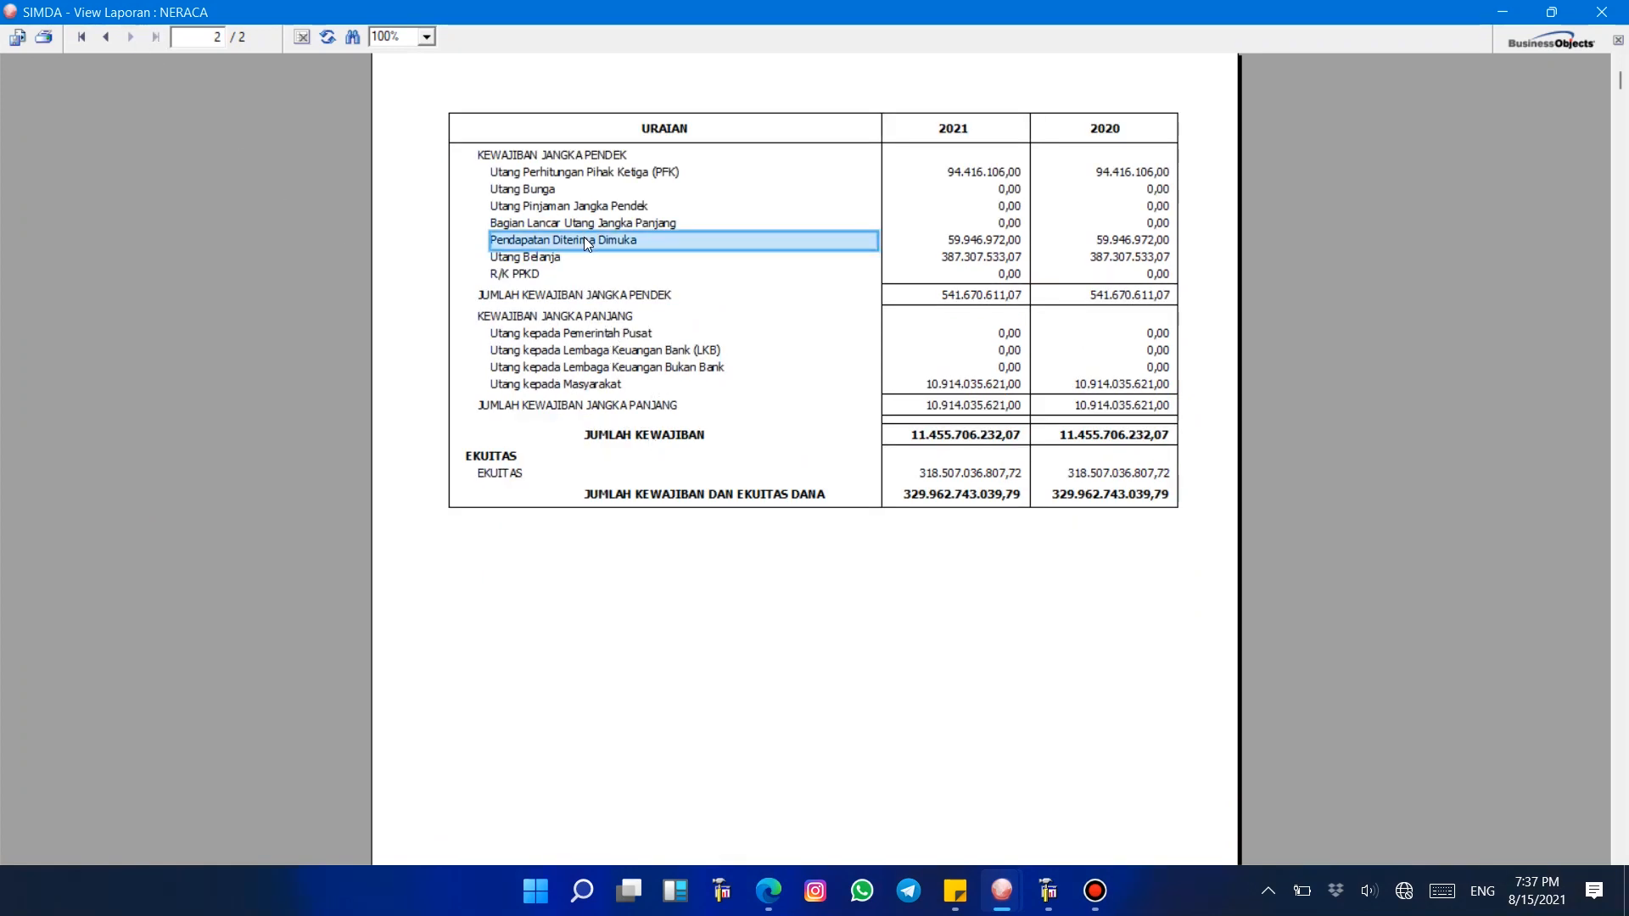
click(584, 222)
click(587, 207)
click(579, 241)
click(584, 256)
click(589, 238)
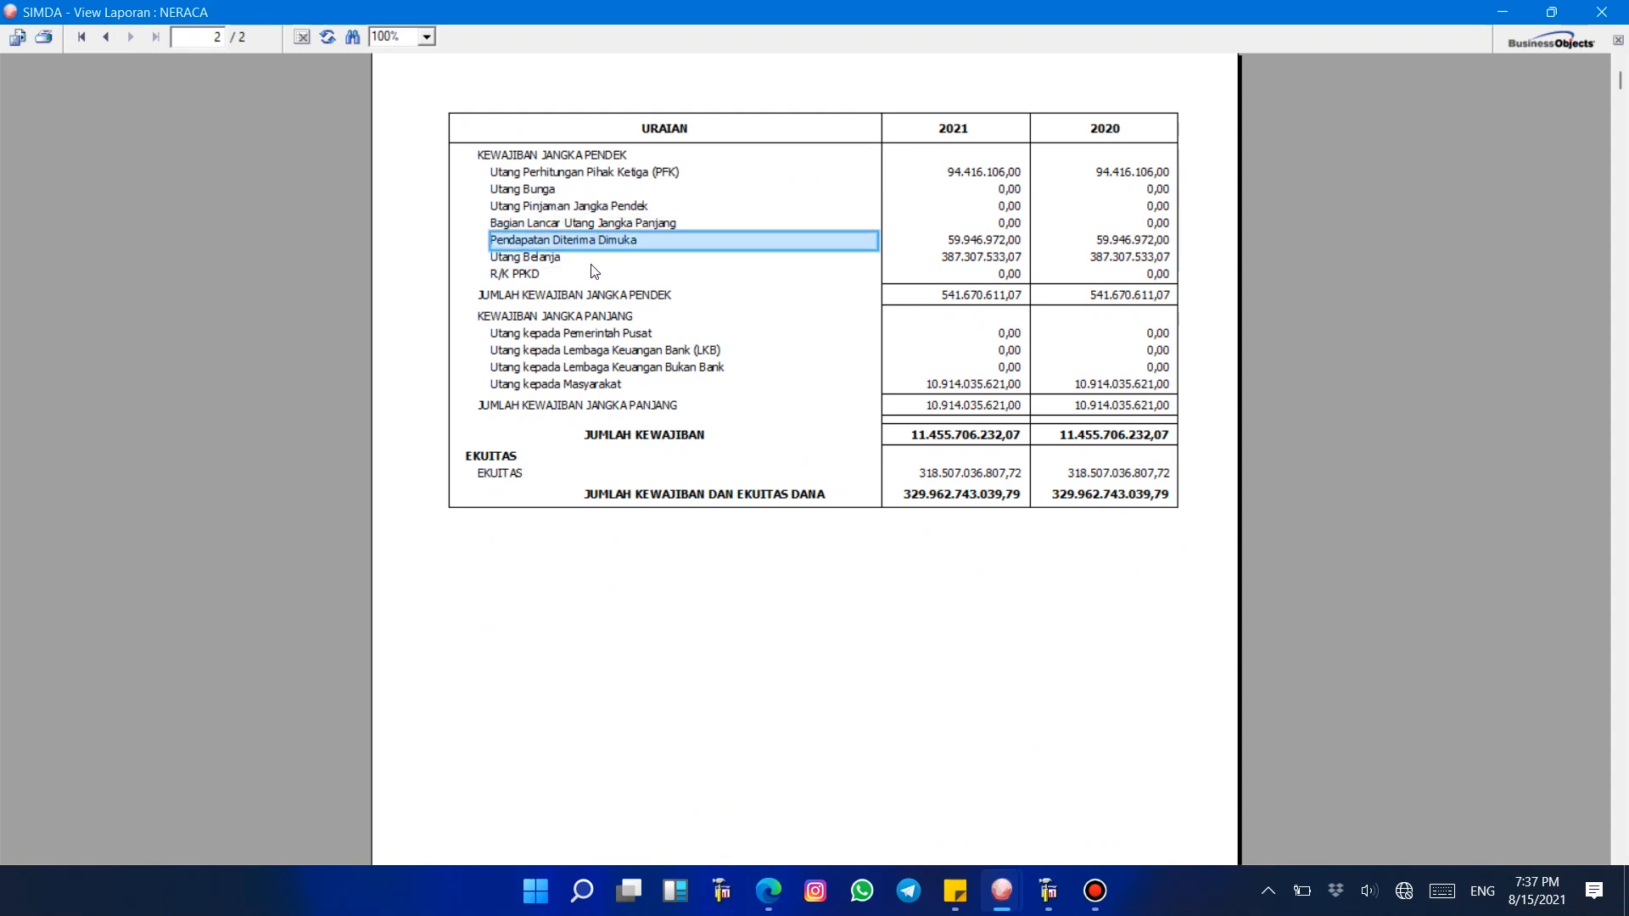
click(583, 259)
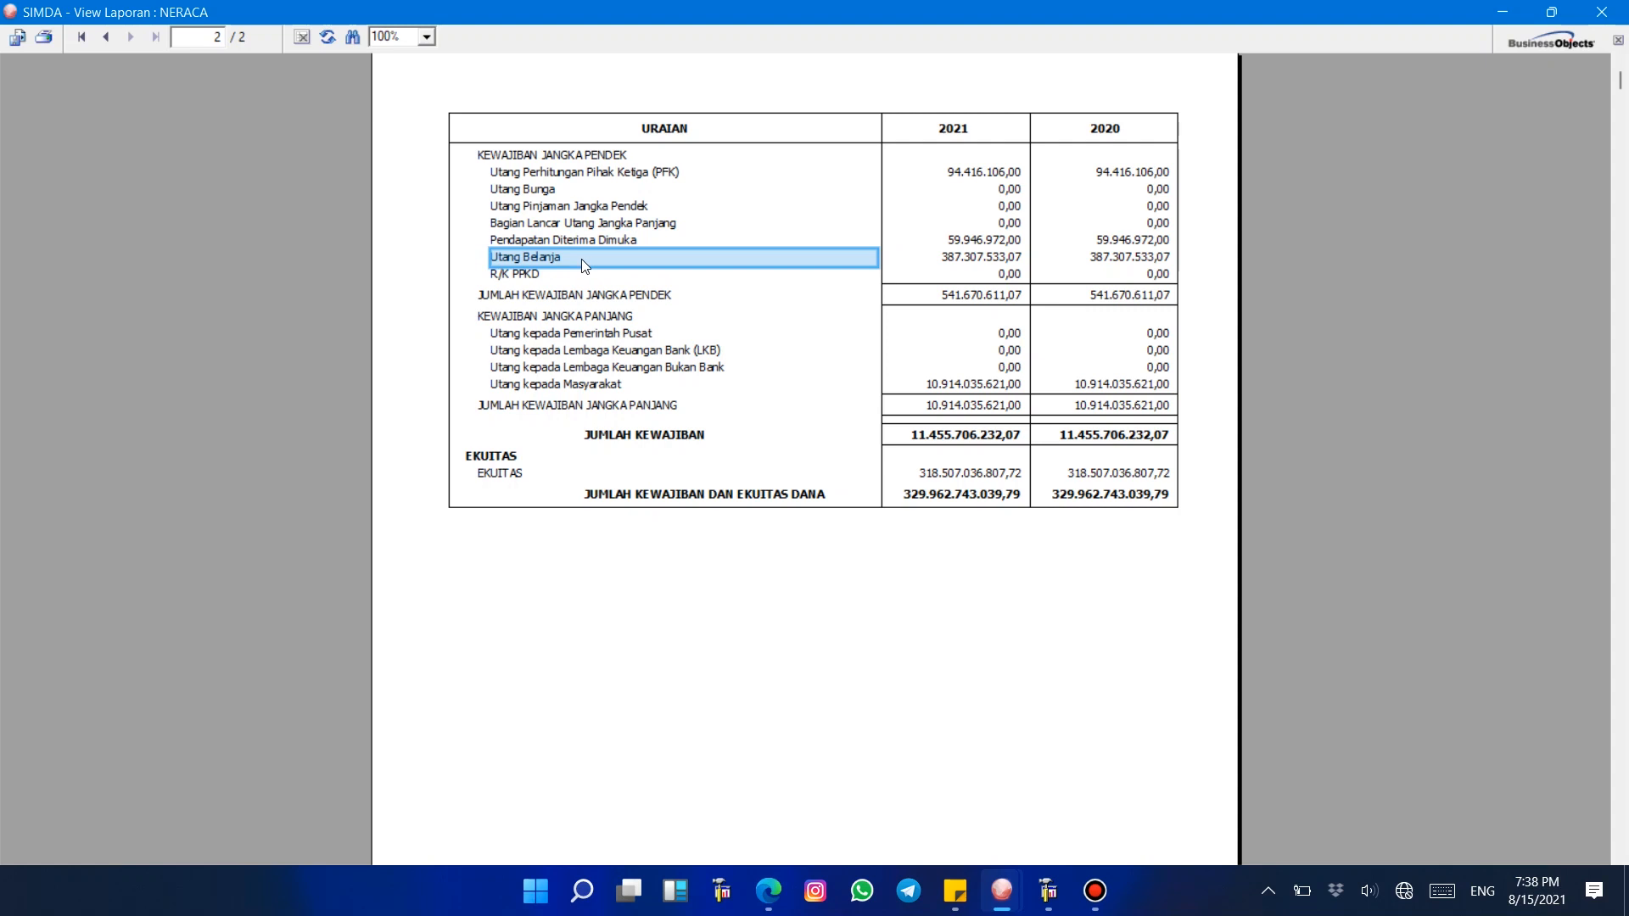
click(594, 239)
click(598, 223)
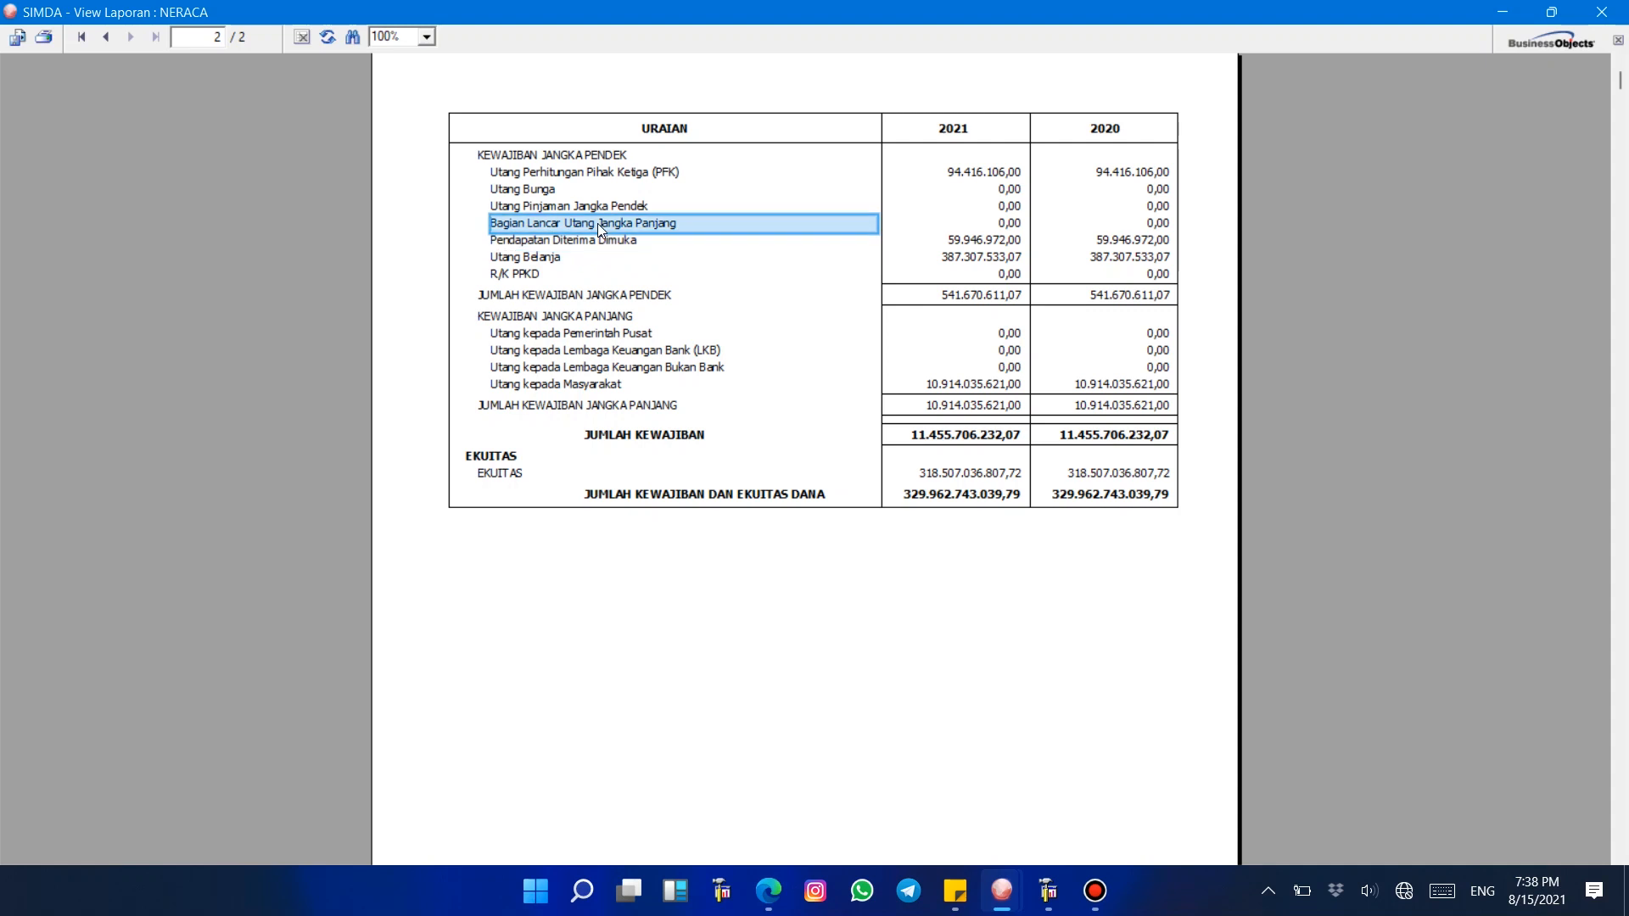
click(600, 156)
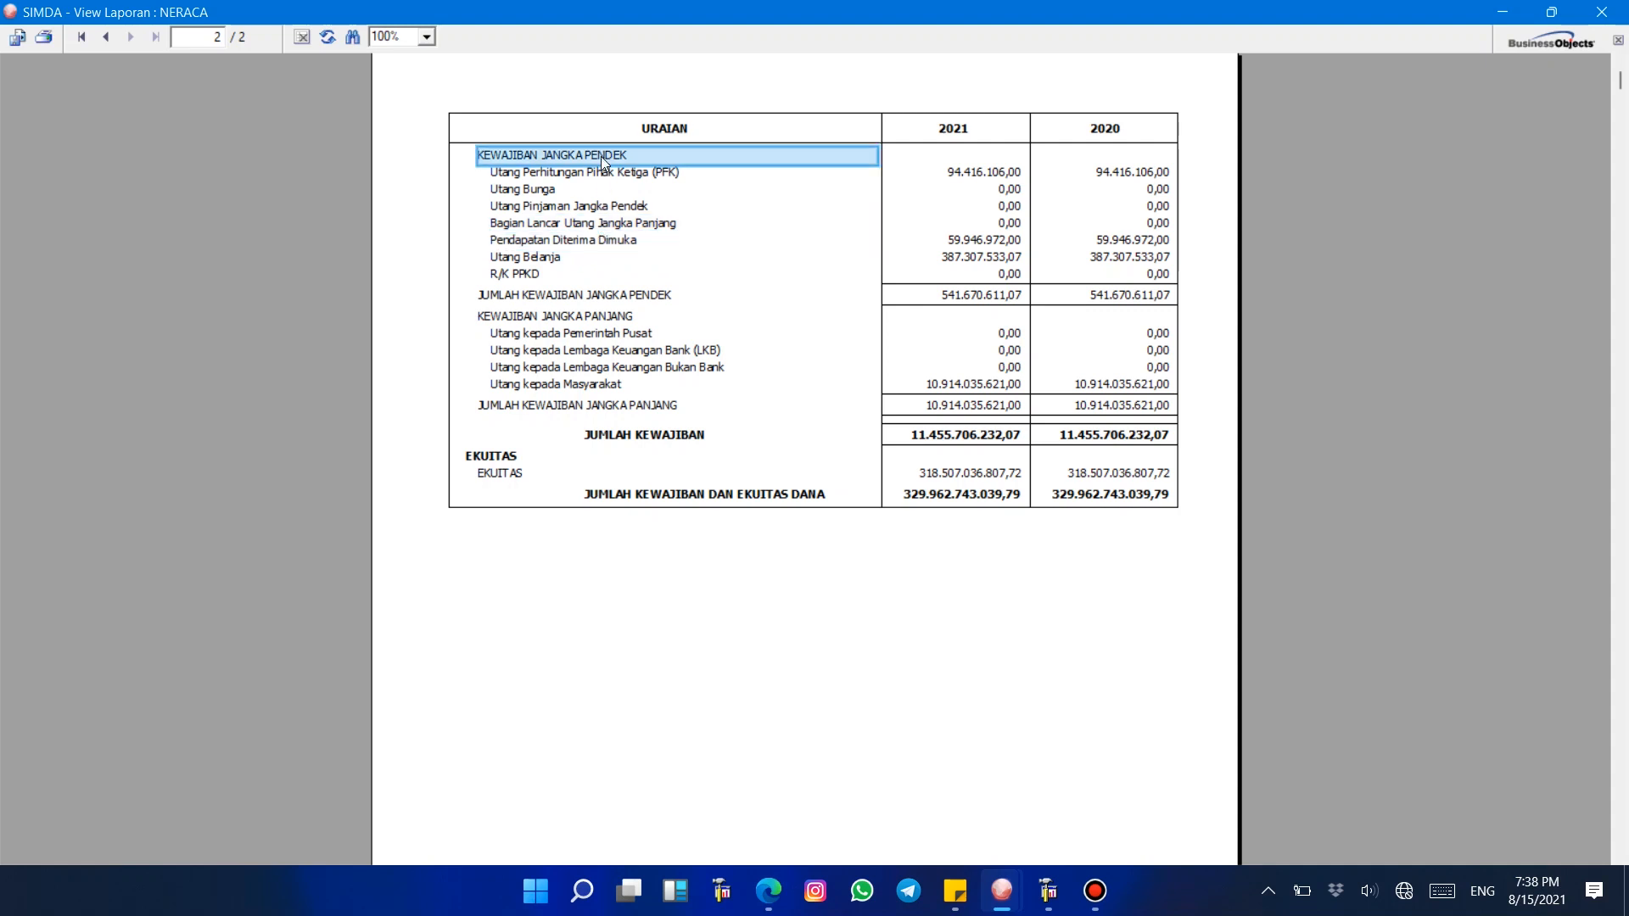
click(602, 172)
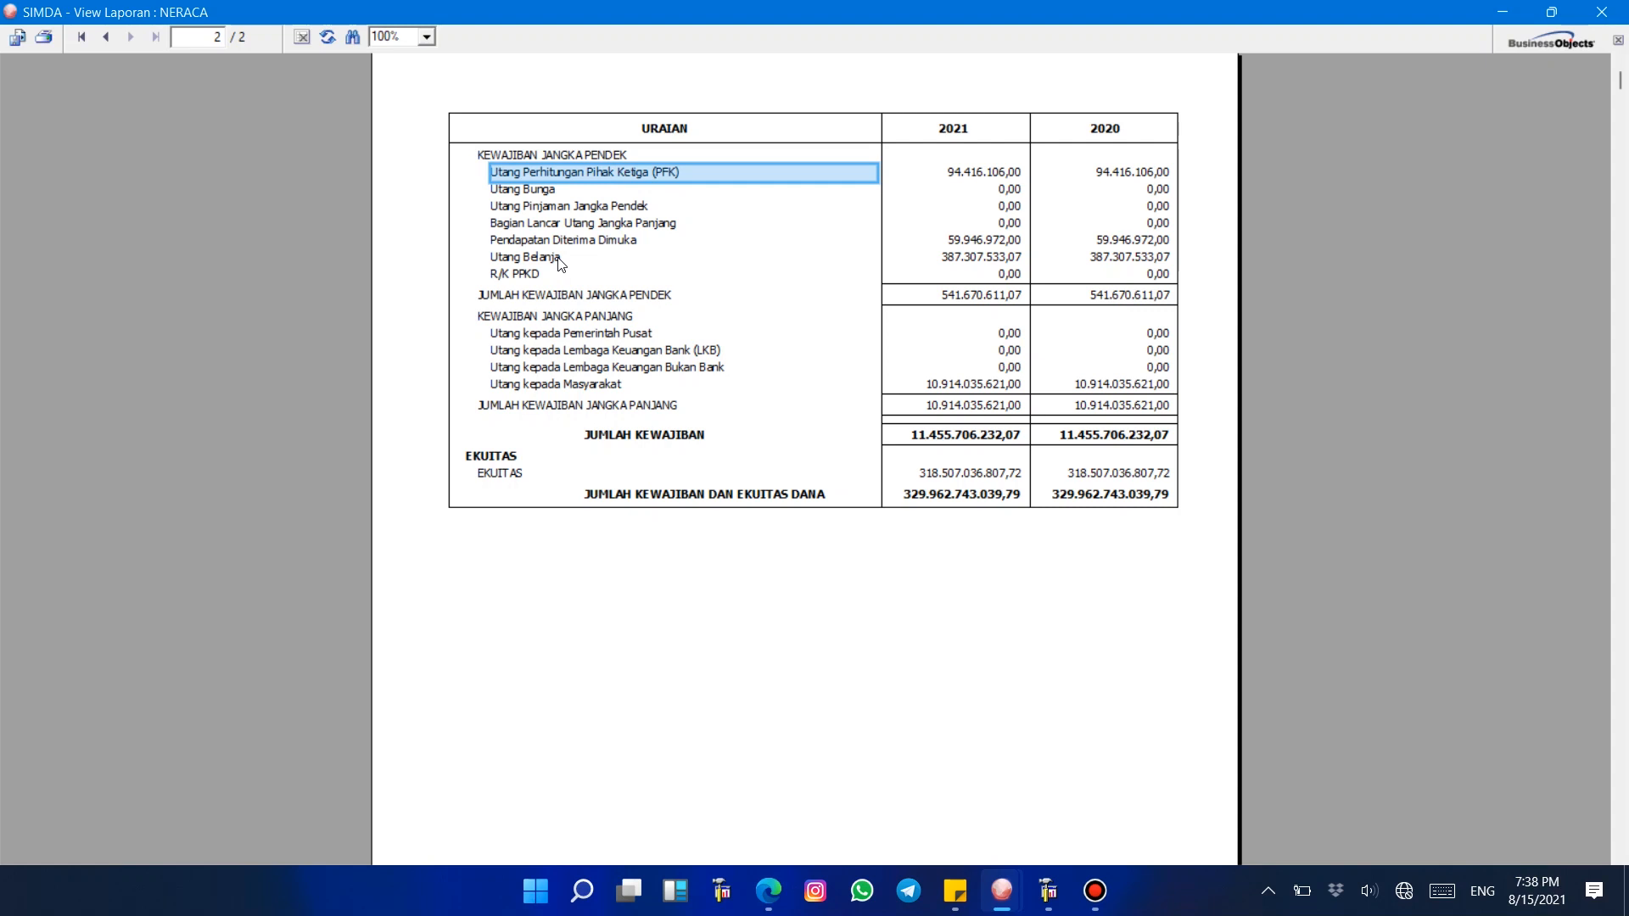
click(1617, 7)
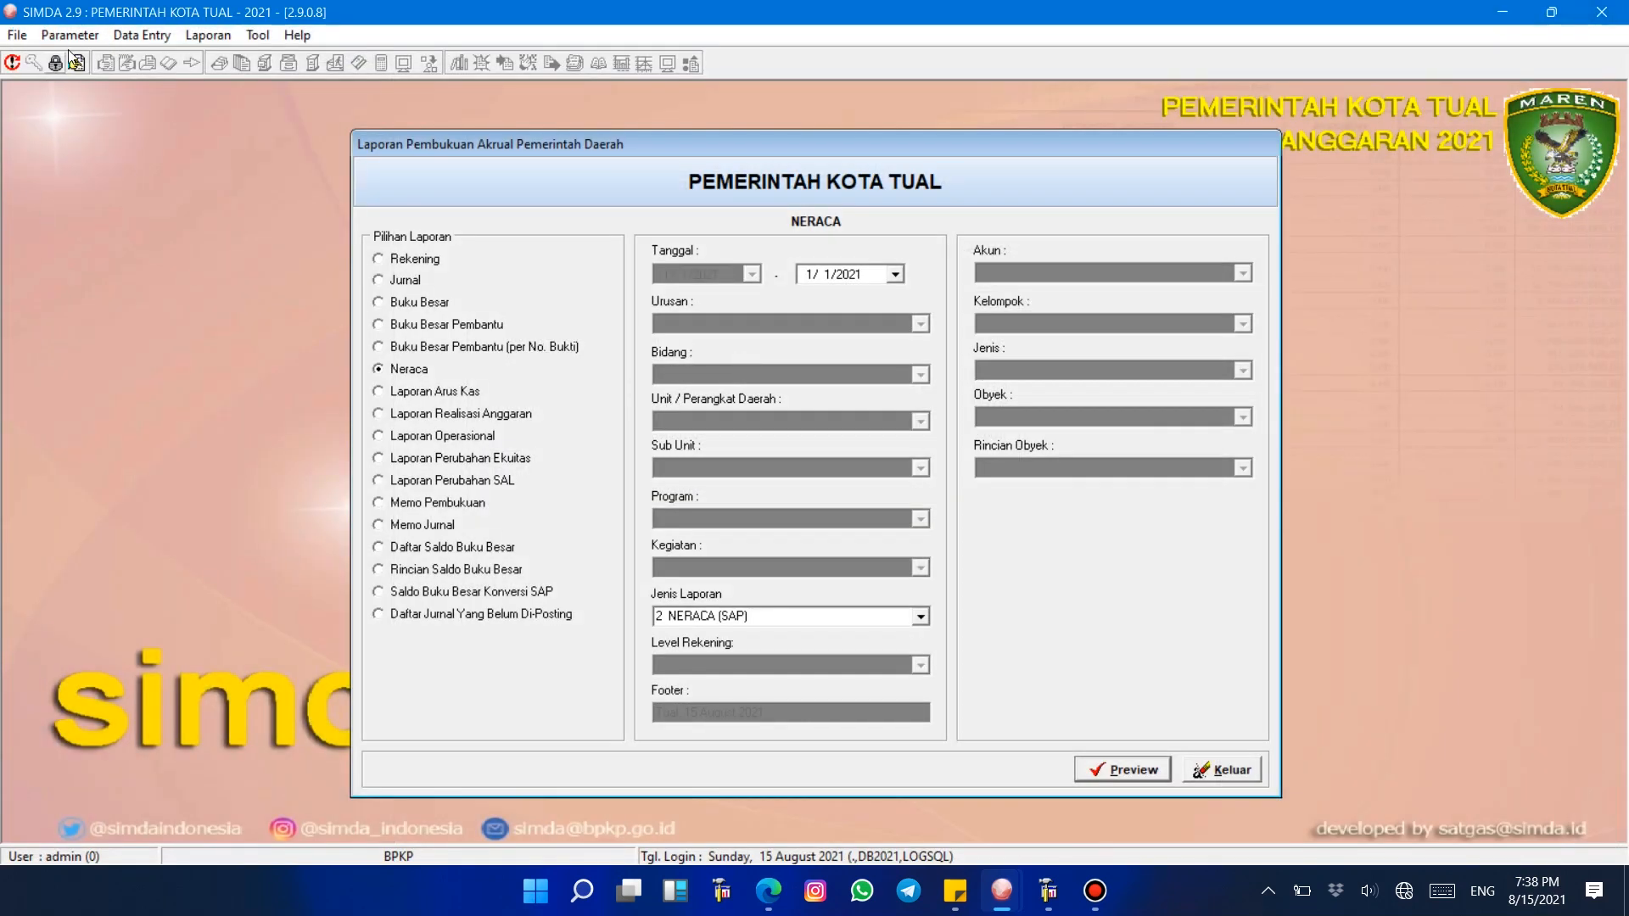
Step: Browse the Rekening 90 account types under Kewajiban's Kewajiban Jangka Pendek group
click(69, 35)
click(119, 273)
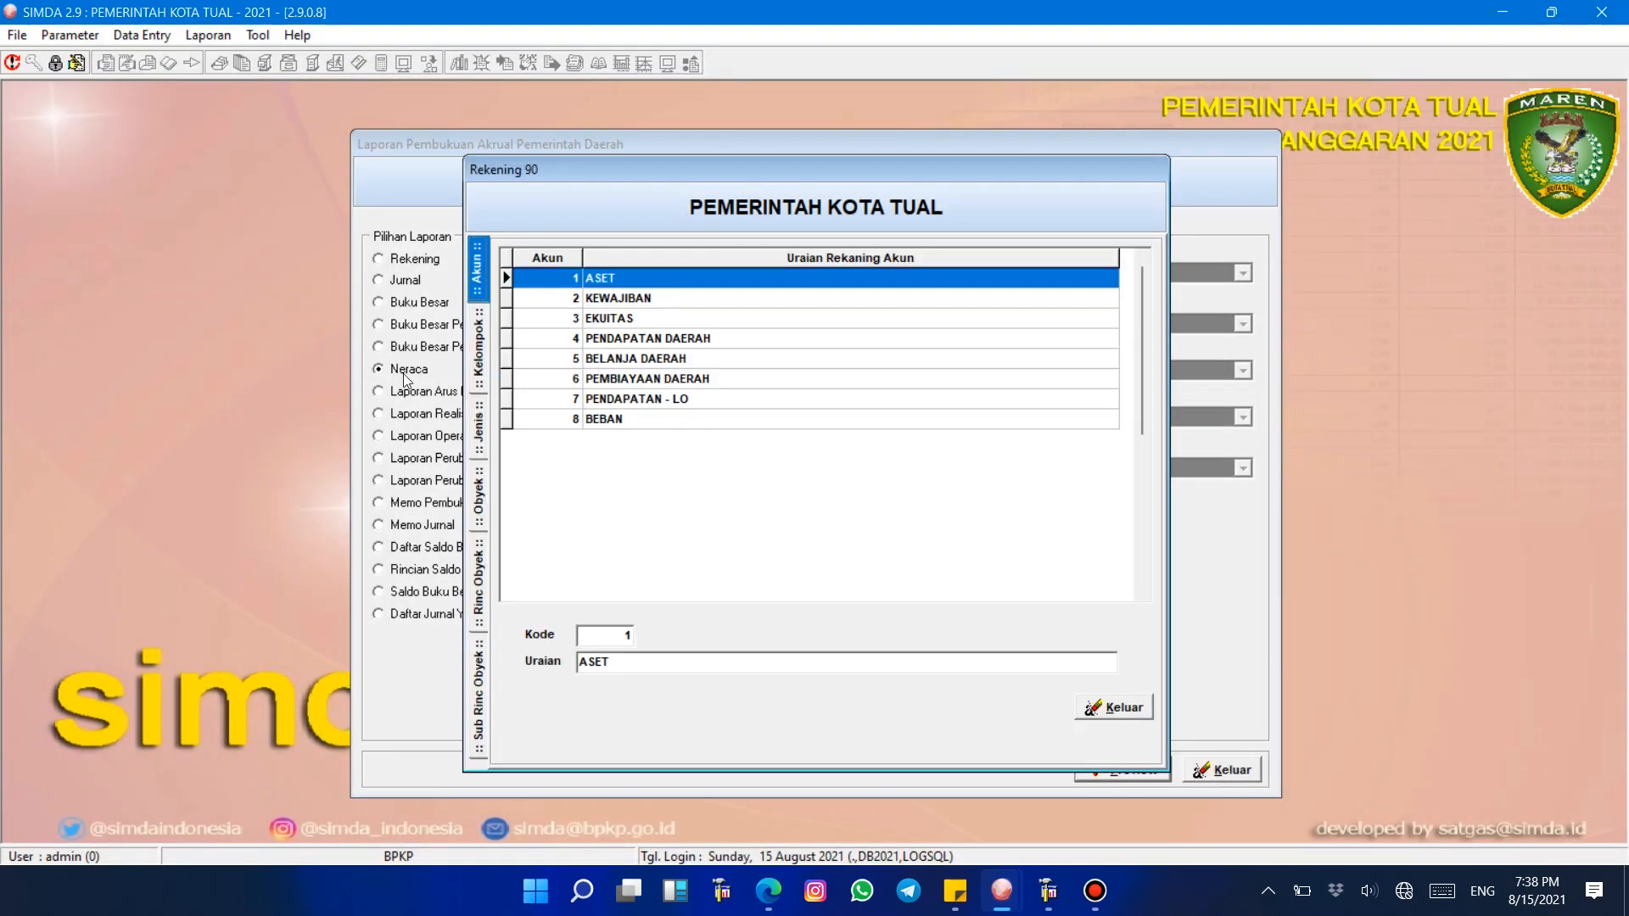
click(682, 305)
double_click(638, 303)
click(720, 280)
double_click(764, 282)
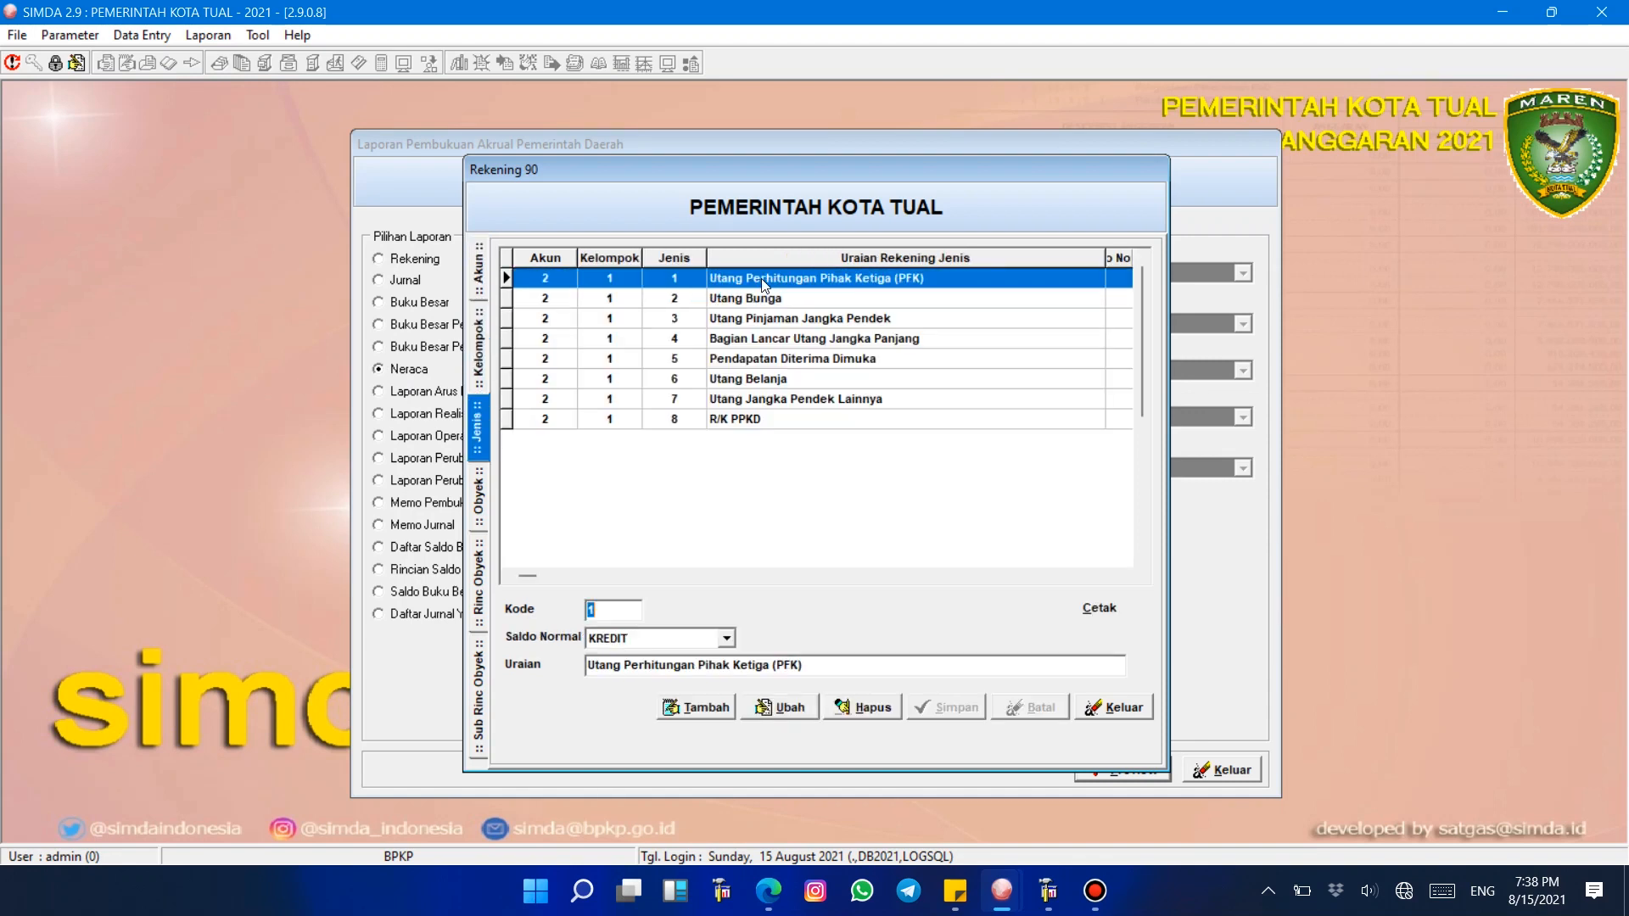
click(787, 398)
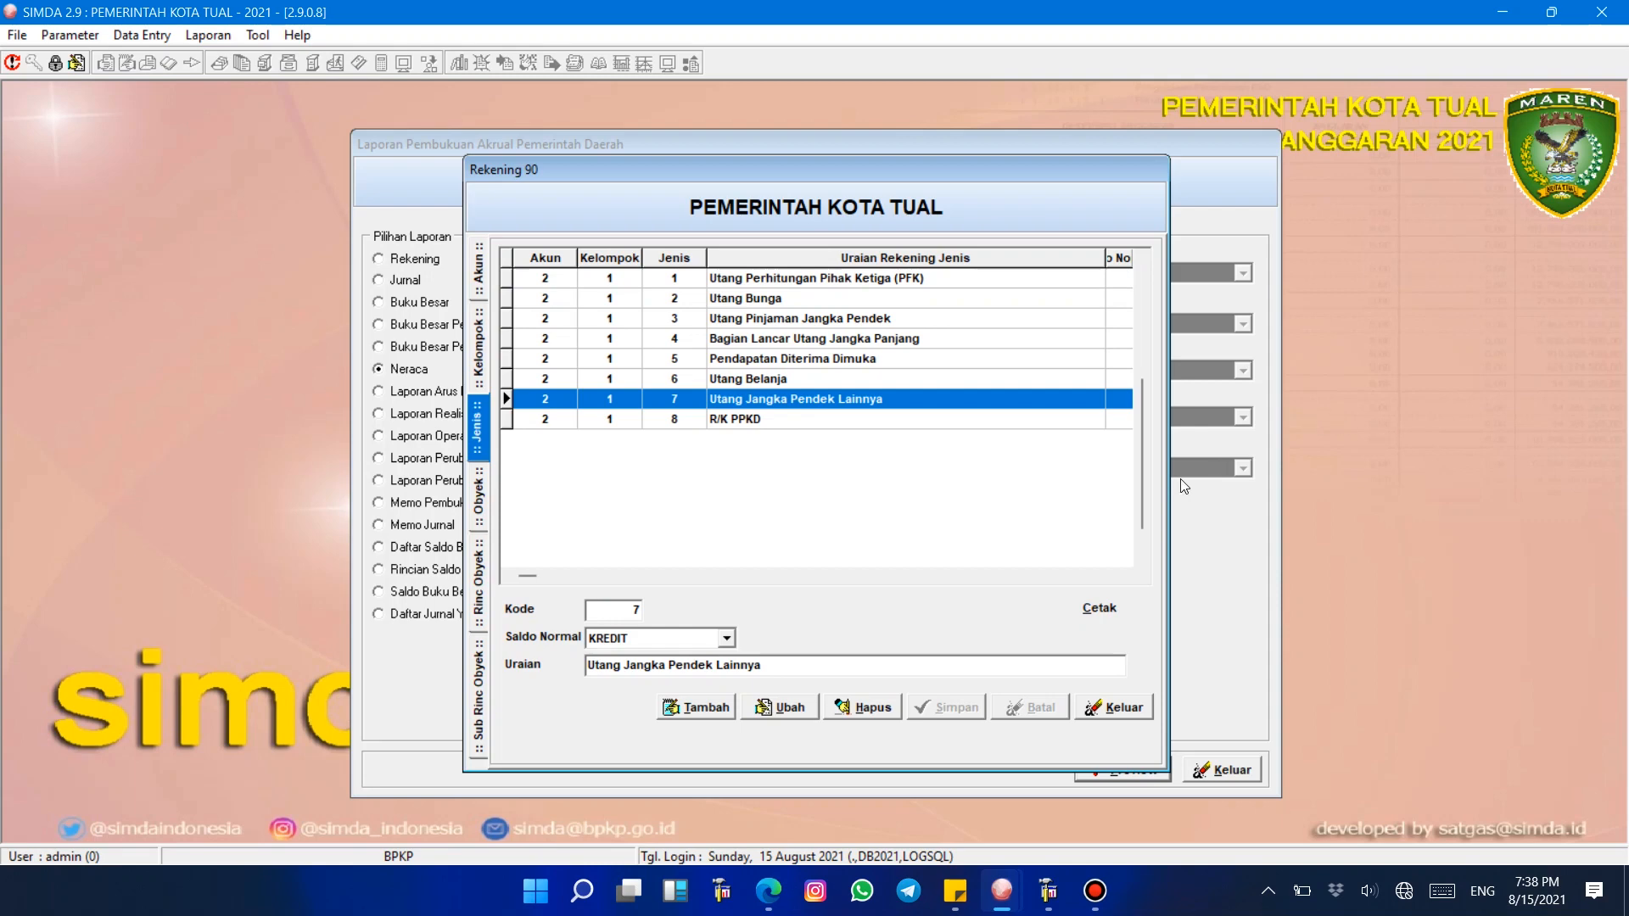
click(1119, 708)
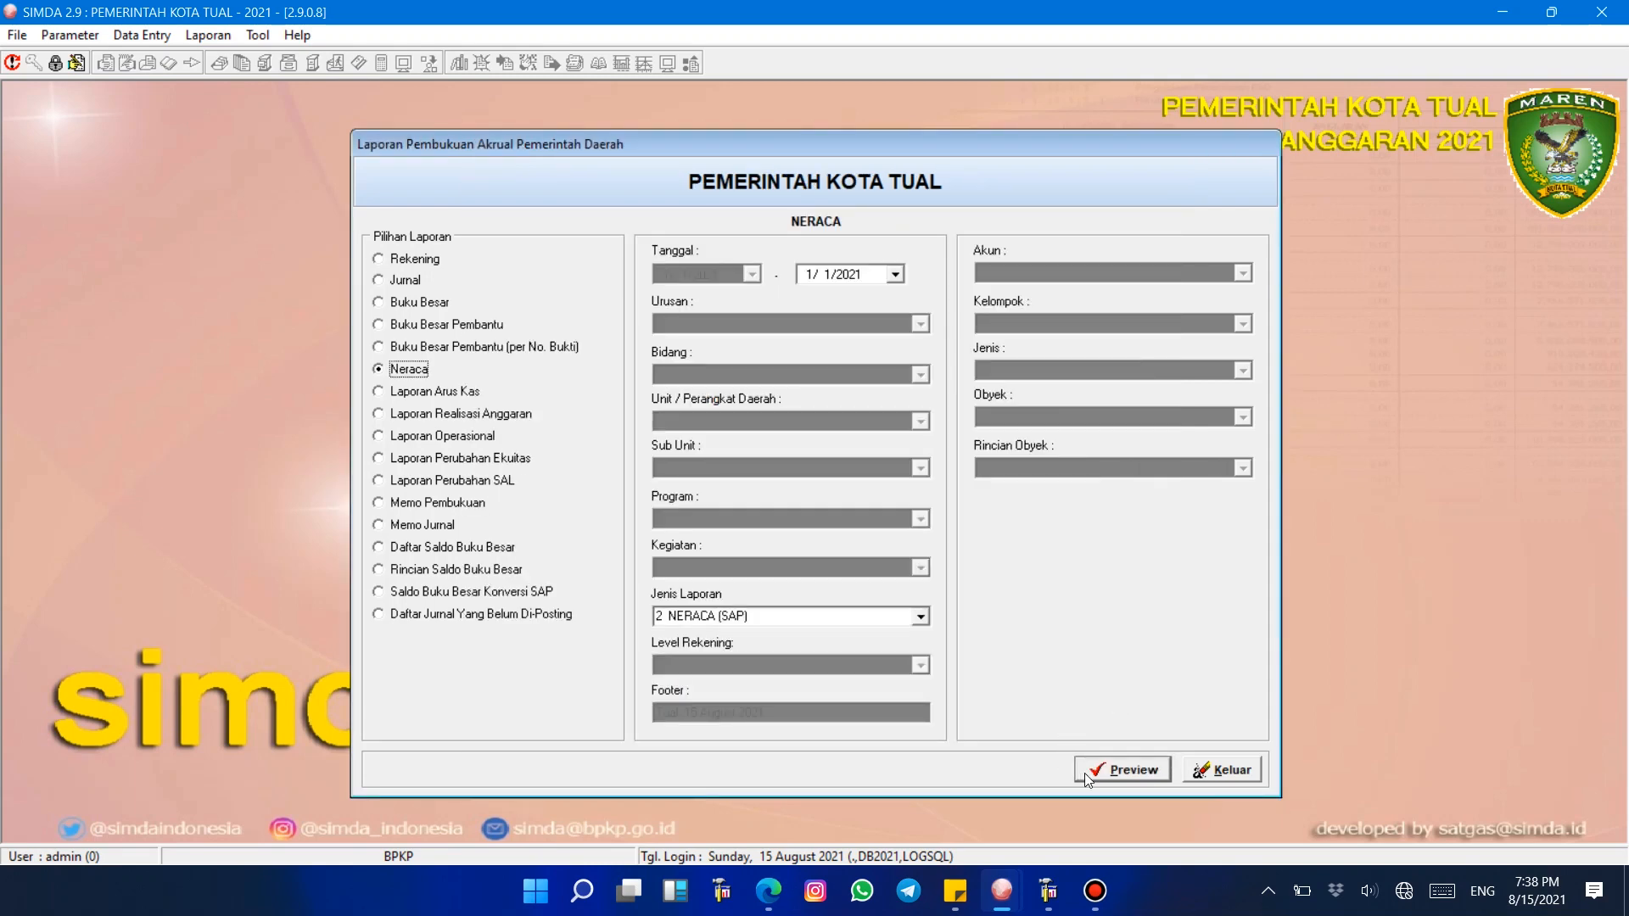
Step: Preview the Neraca report and examine the short-term liability rows on its second page
click(1121, 770)
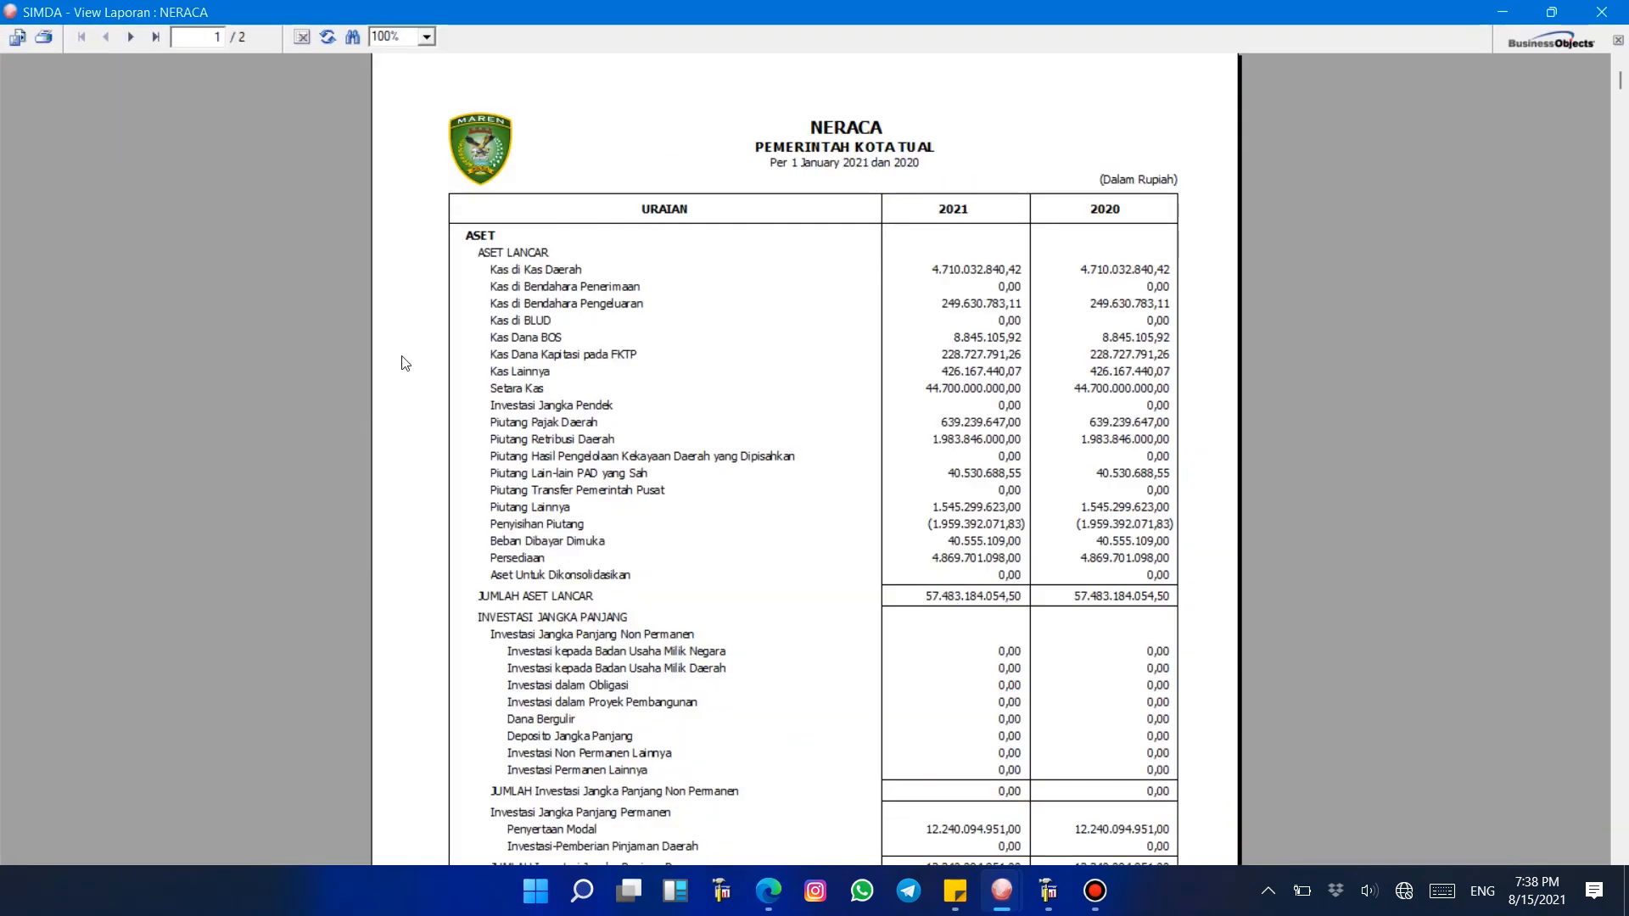
click(131, 37)
click(589, 234)
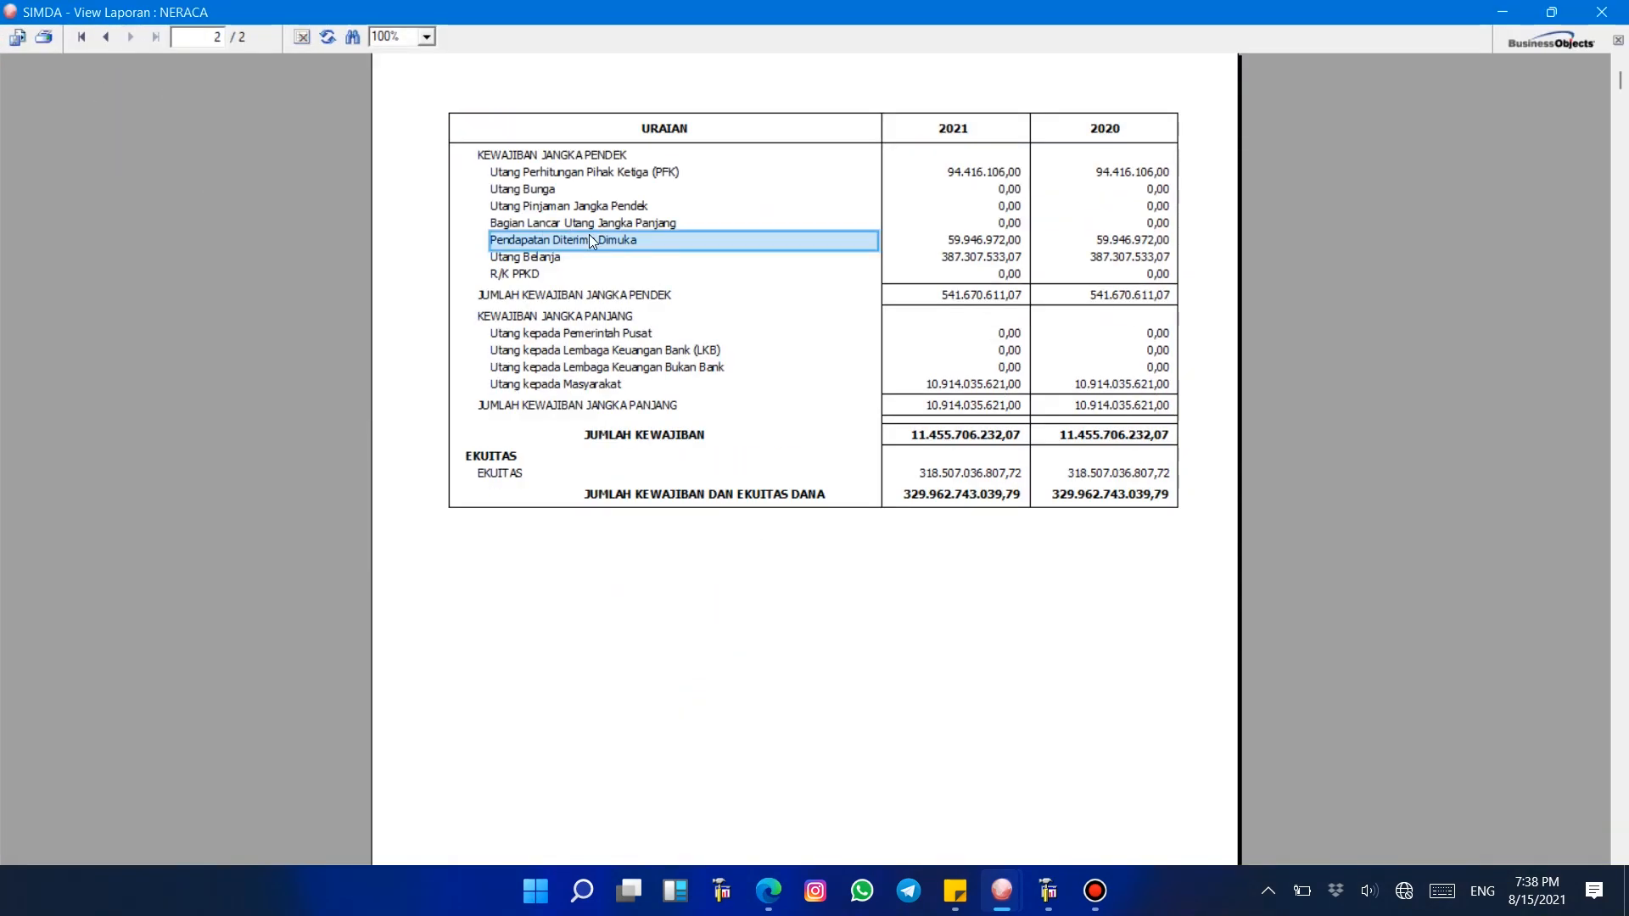
key(Up)
key(Up)
click(591, 226)
click(592, 208)
click(573, 190)
click(587, 172)
click(598, 224)
key(Down)
click(594, 221)
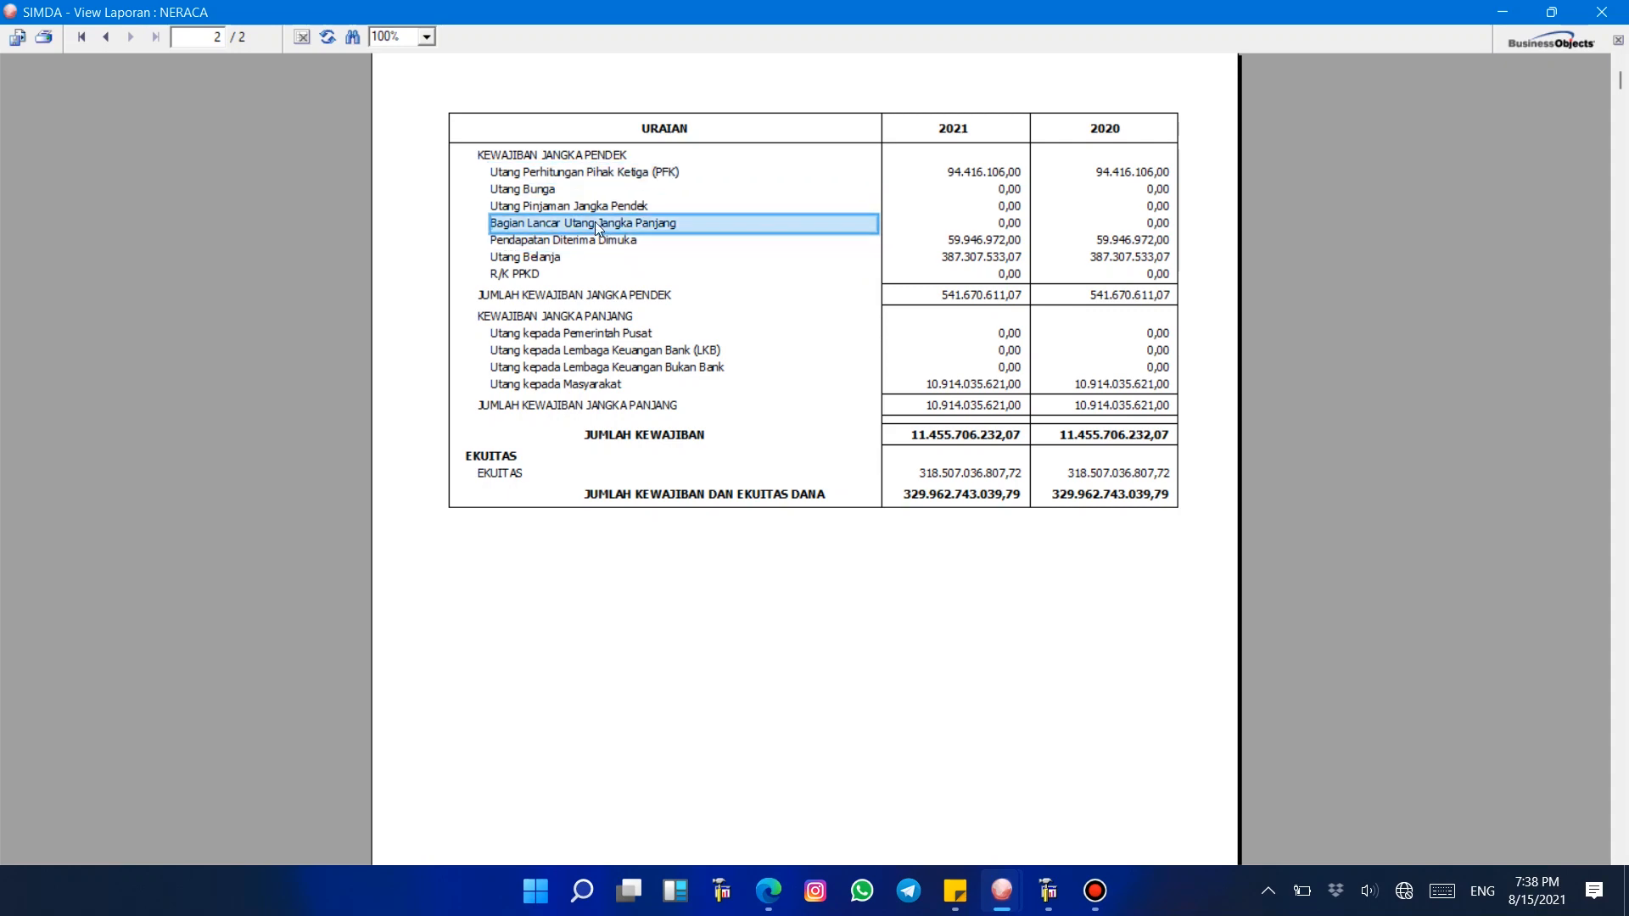
click(594, 203)
click(593, 193)
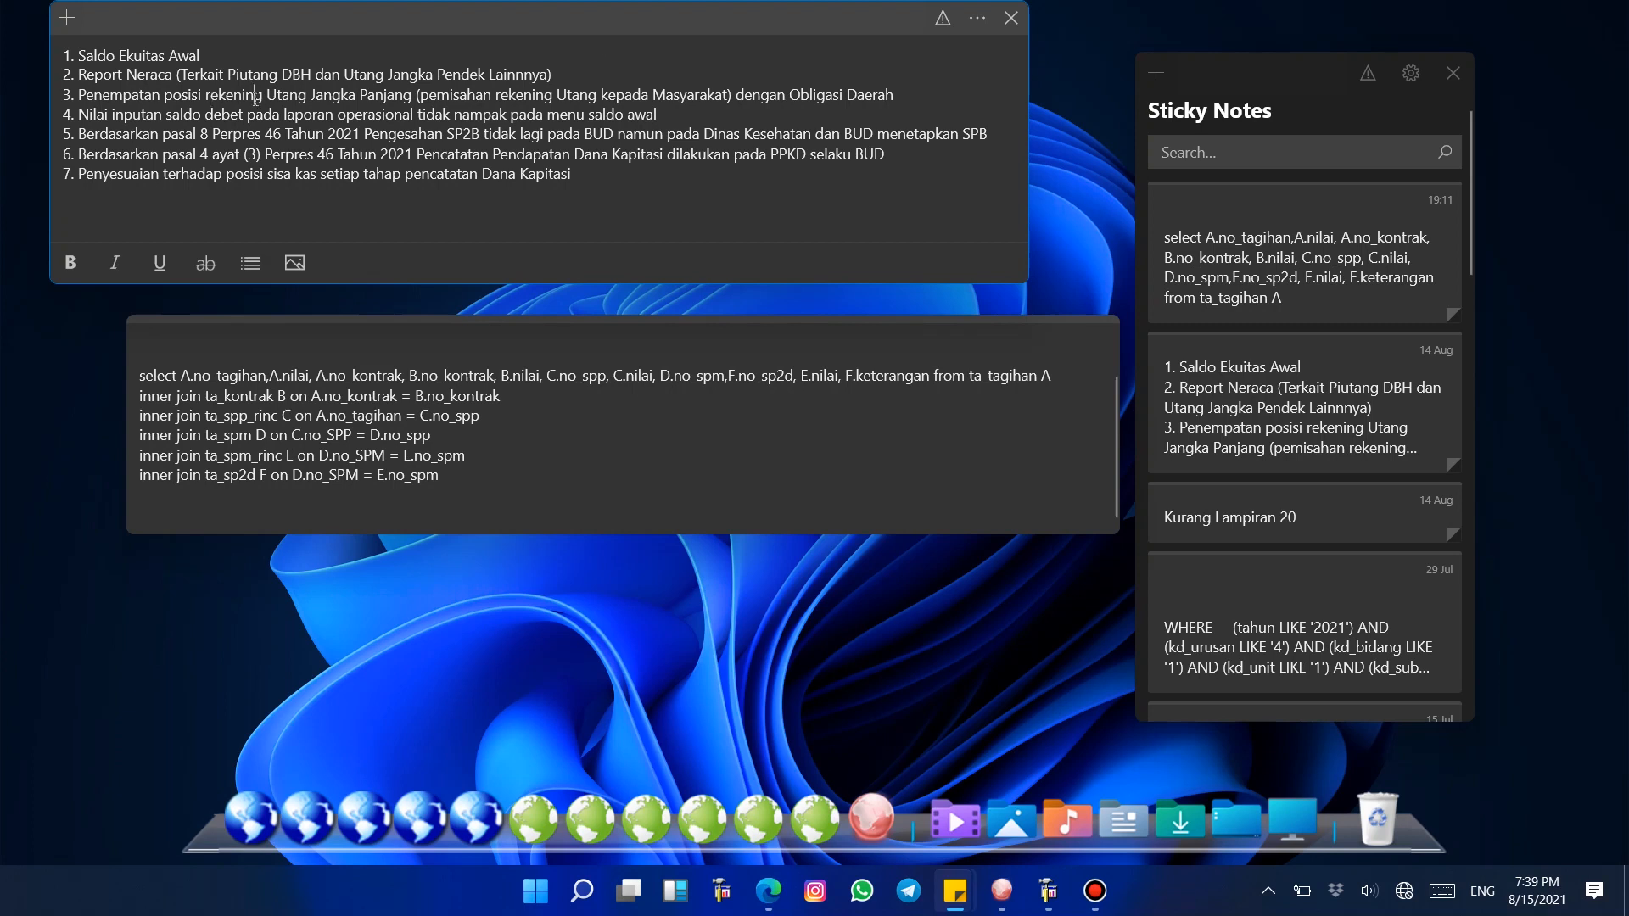
Step: Return to the 2021 session and browse the Rekening 90 account types under Kewajiban Jangka Panjang
click(894, 638)
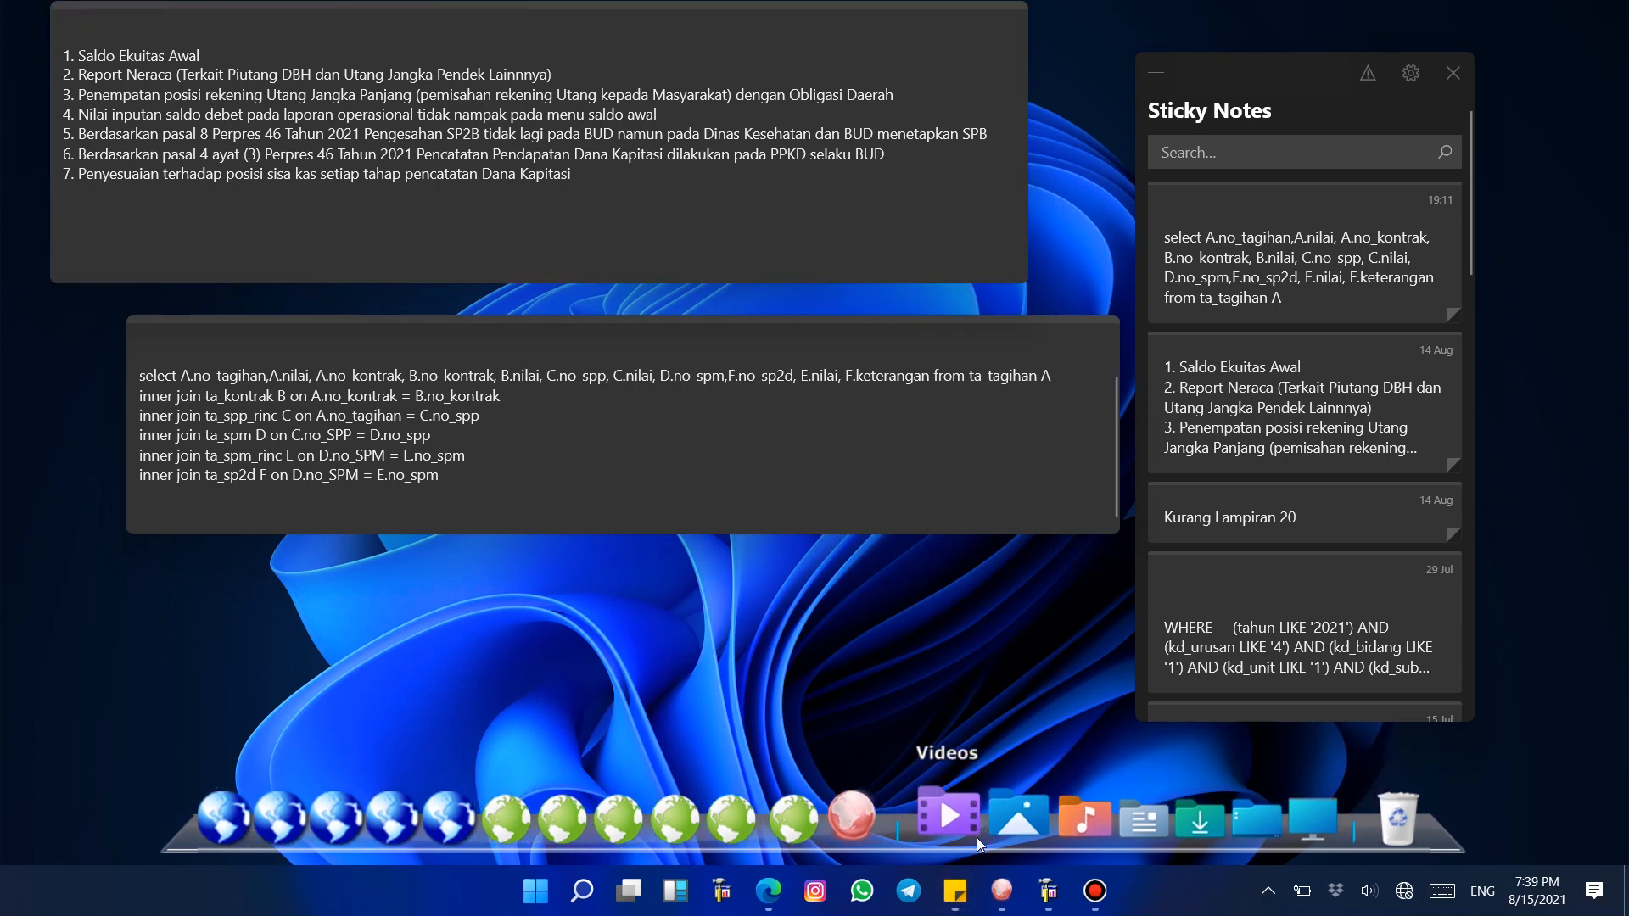
click(1088, 823)
mouse_move(1004, 893)
click(938, 823)
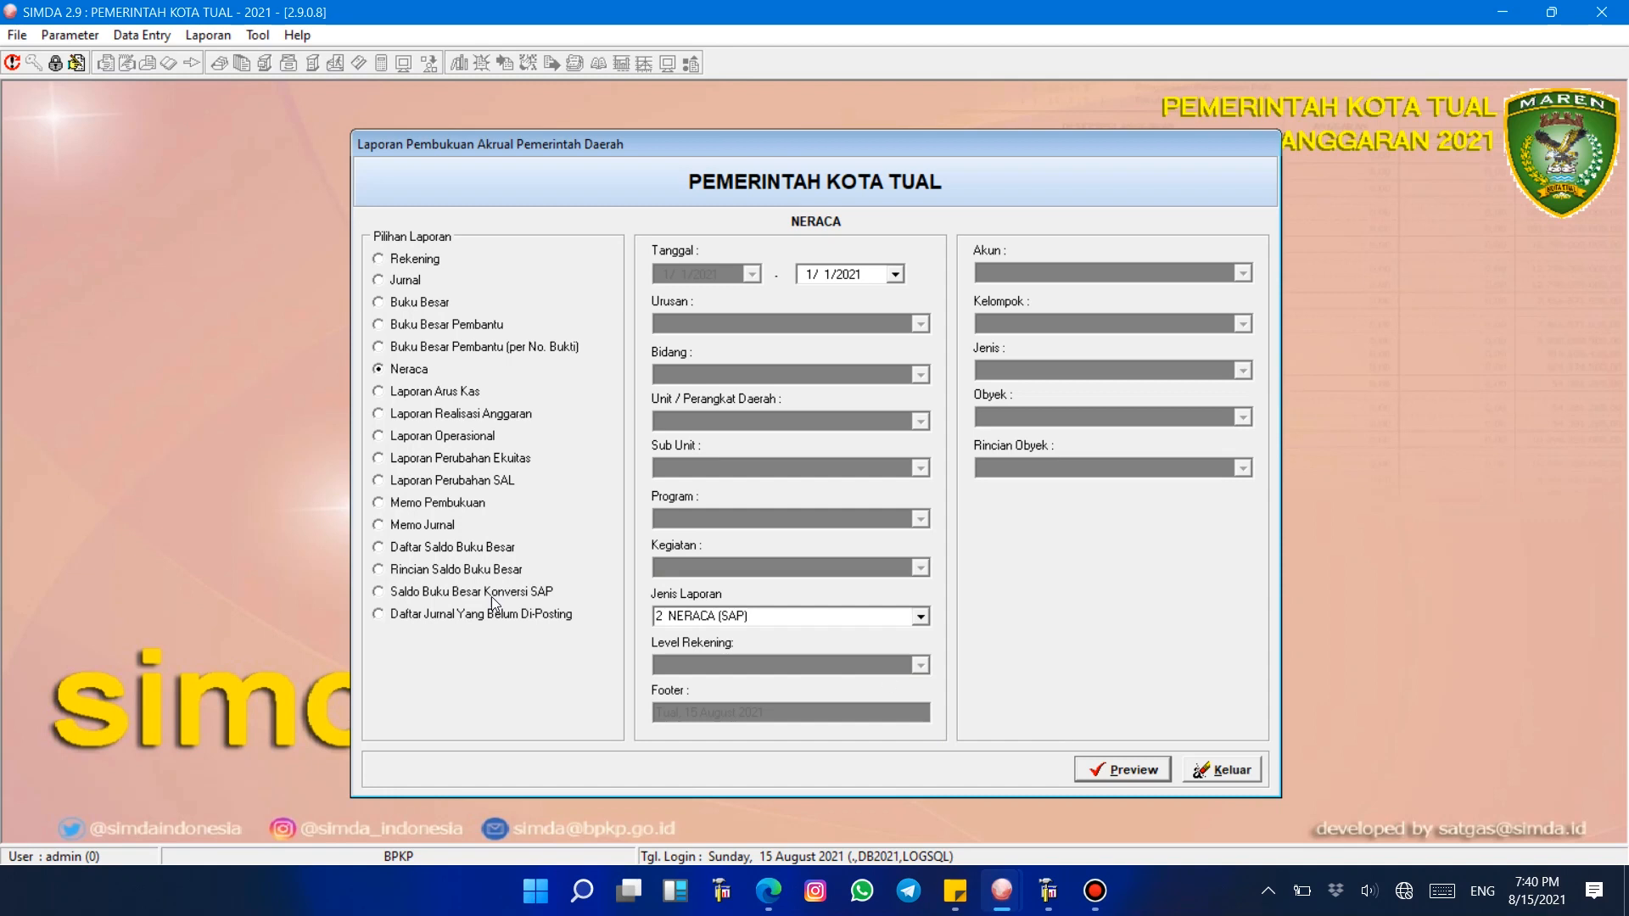
click(93, 39)
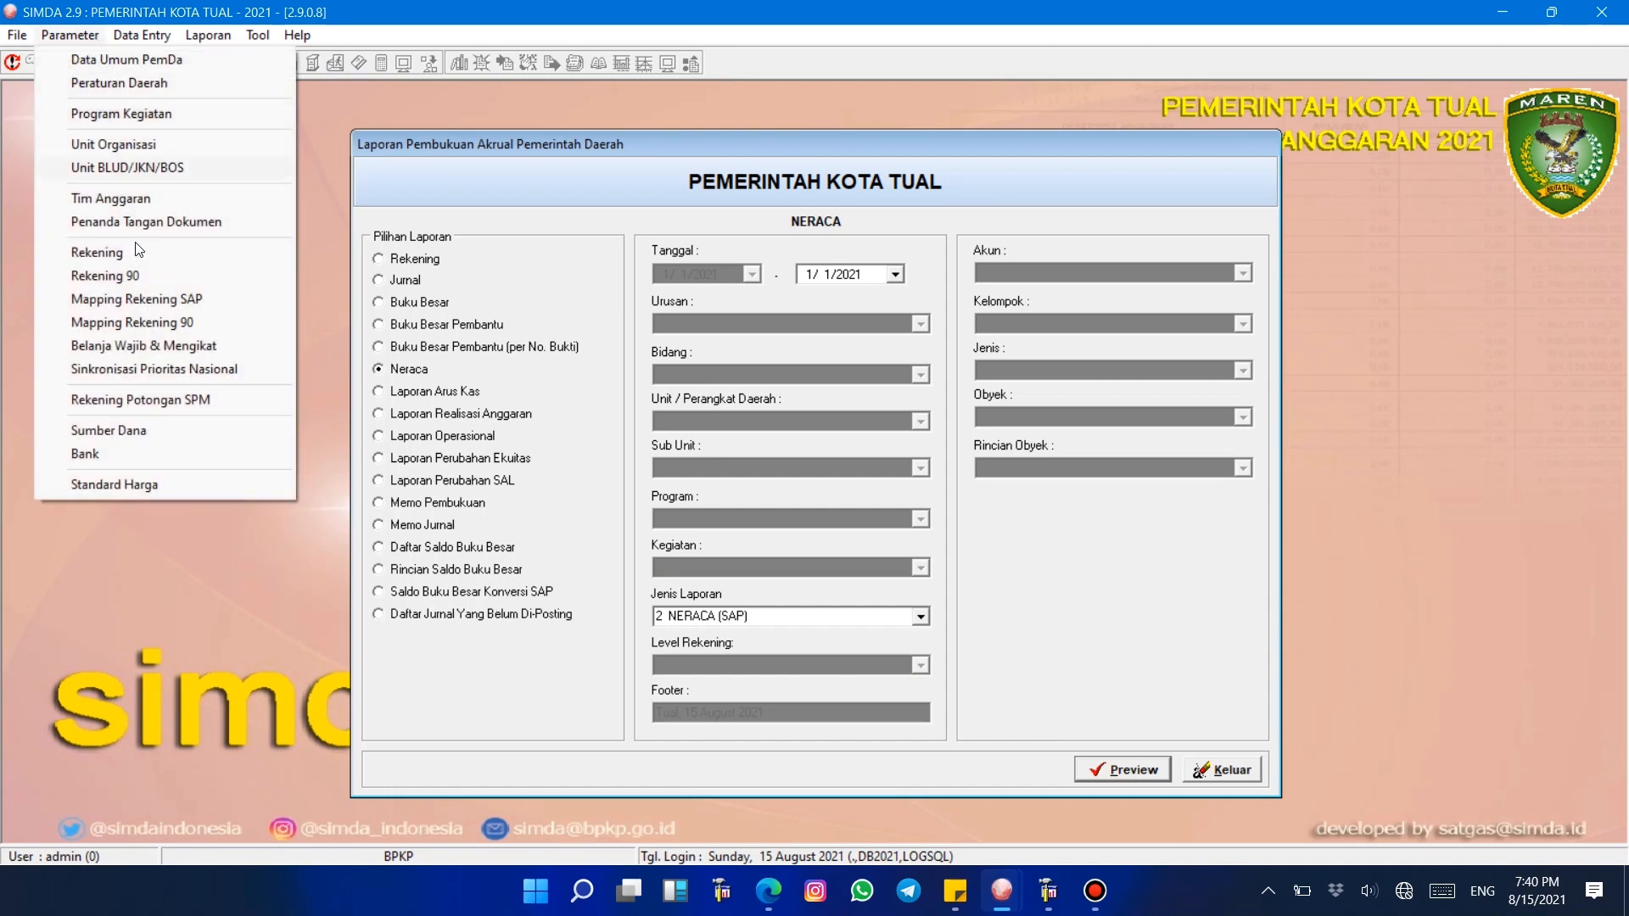
click(154, 278)
double_click(695, 298)
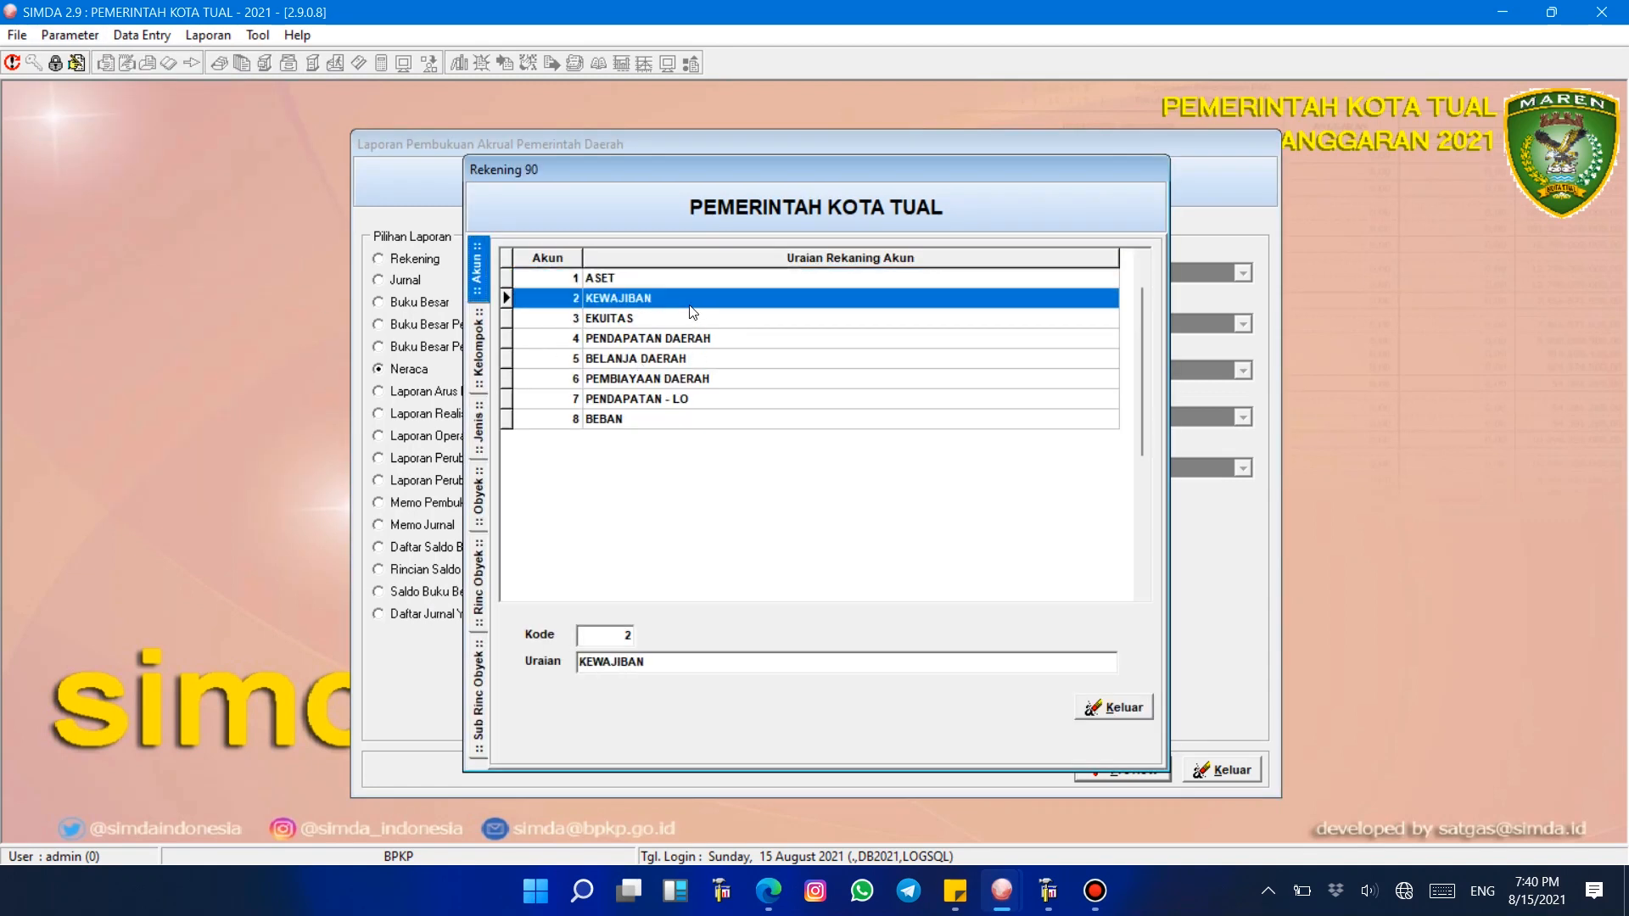
click(764, 298)
double_click(765, 299)
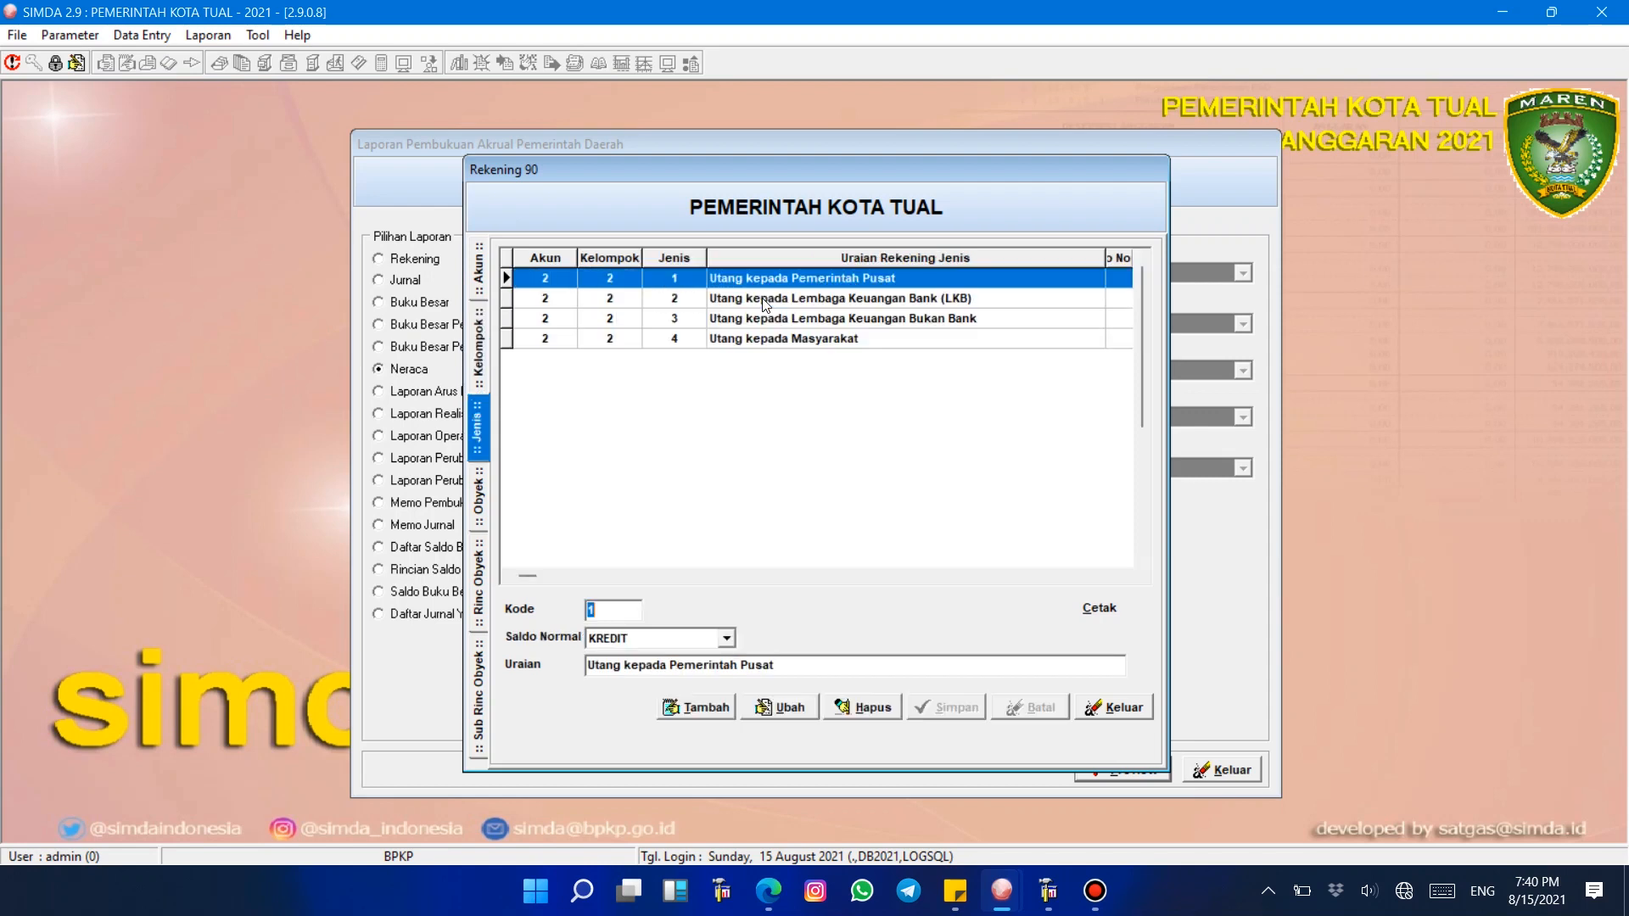
Step: Browse the Kewajiban Jangka Panjang account types and open the objects under Utang kepada Masyarakat
click(777, 338)
click(792, 288)
click(778, 344)
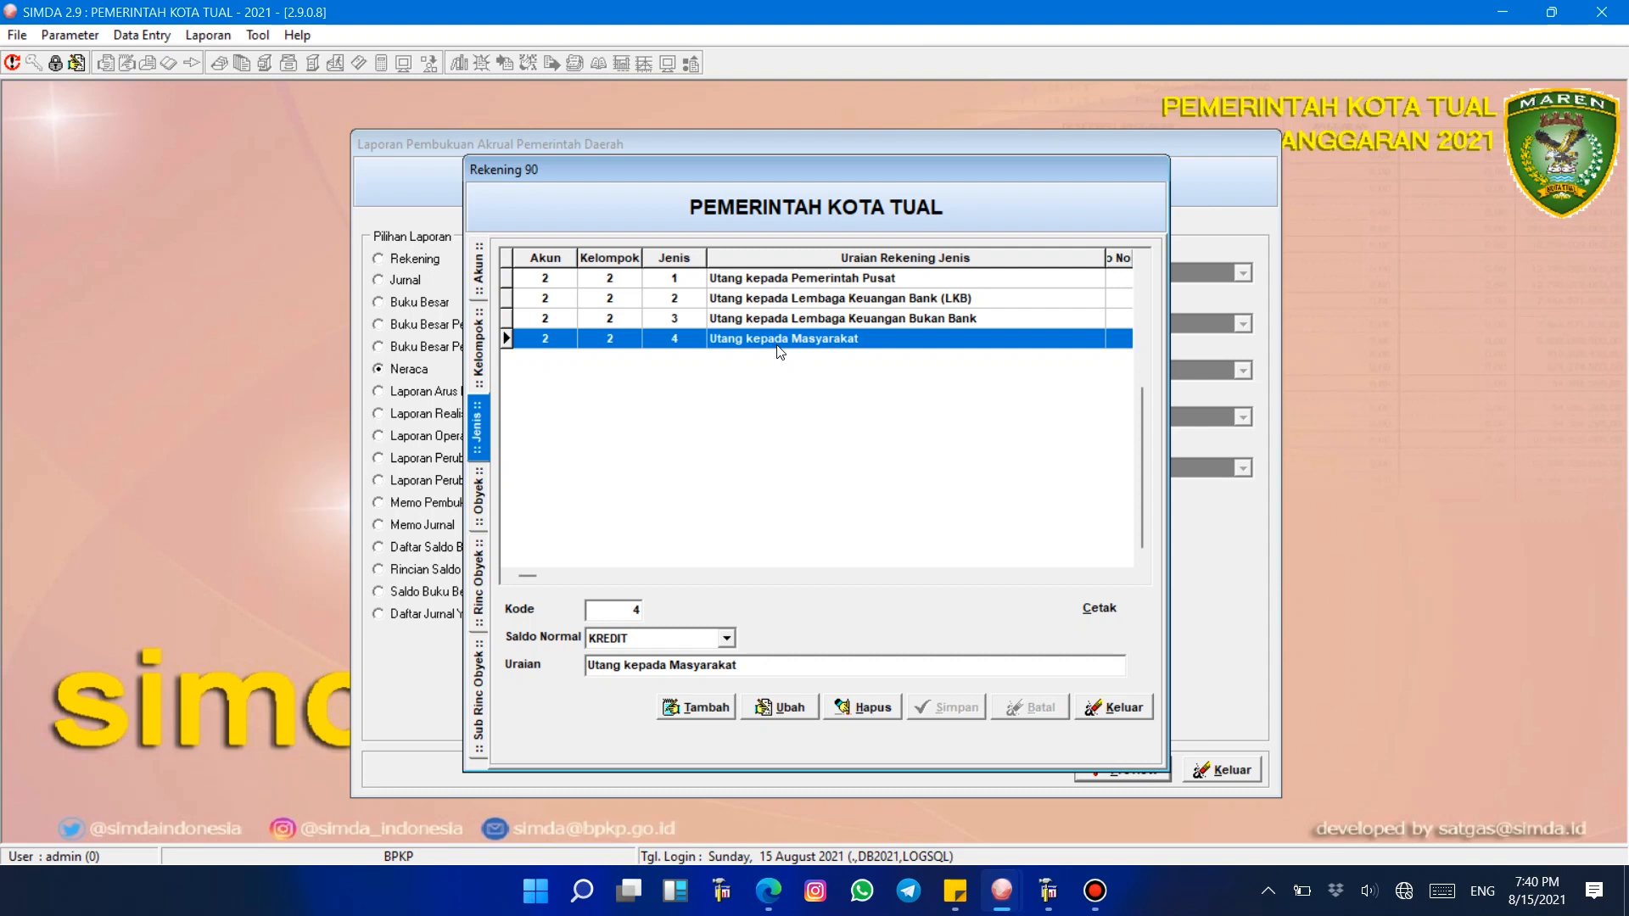
click(777, 319)
click(789, 298)
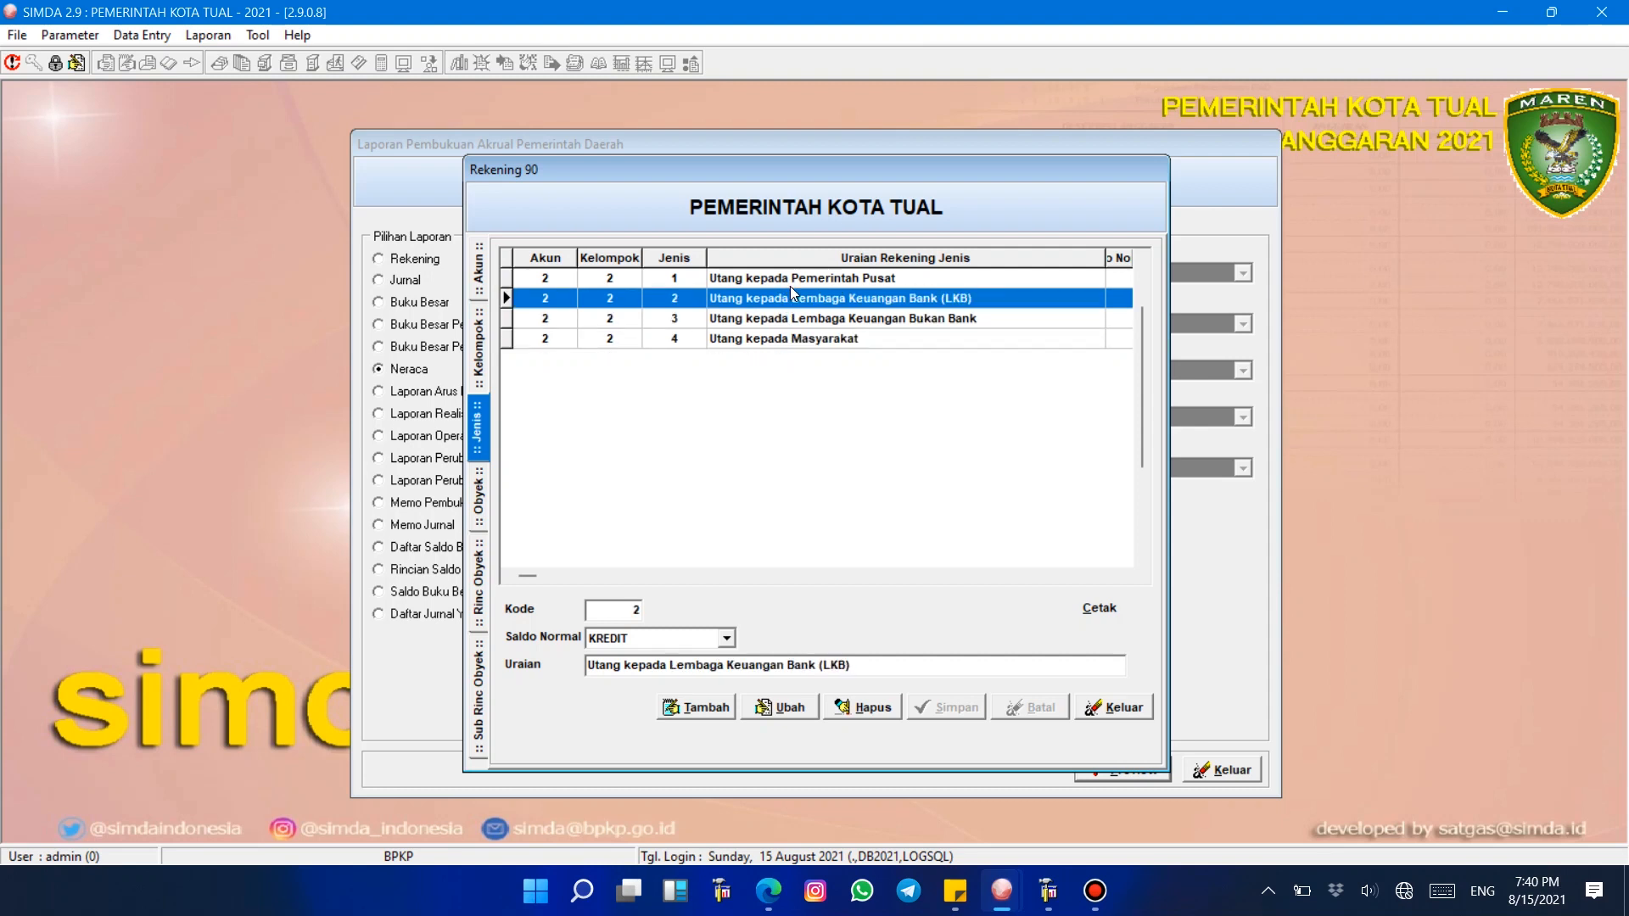
click(791, 278)
click(788, 339)
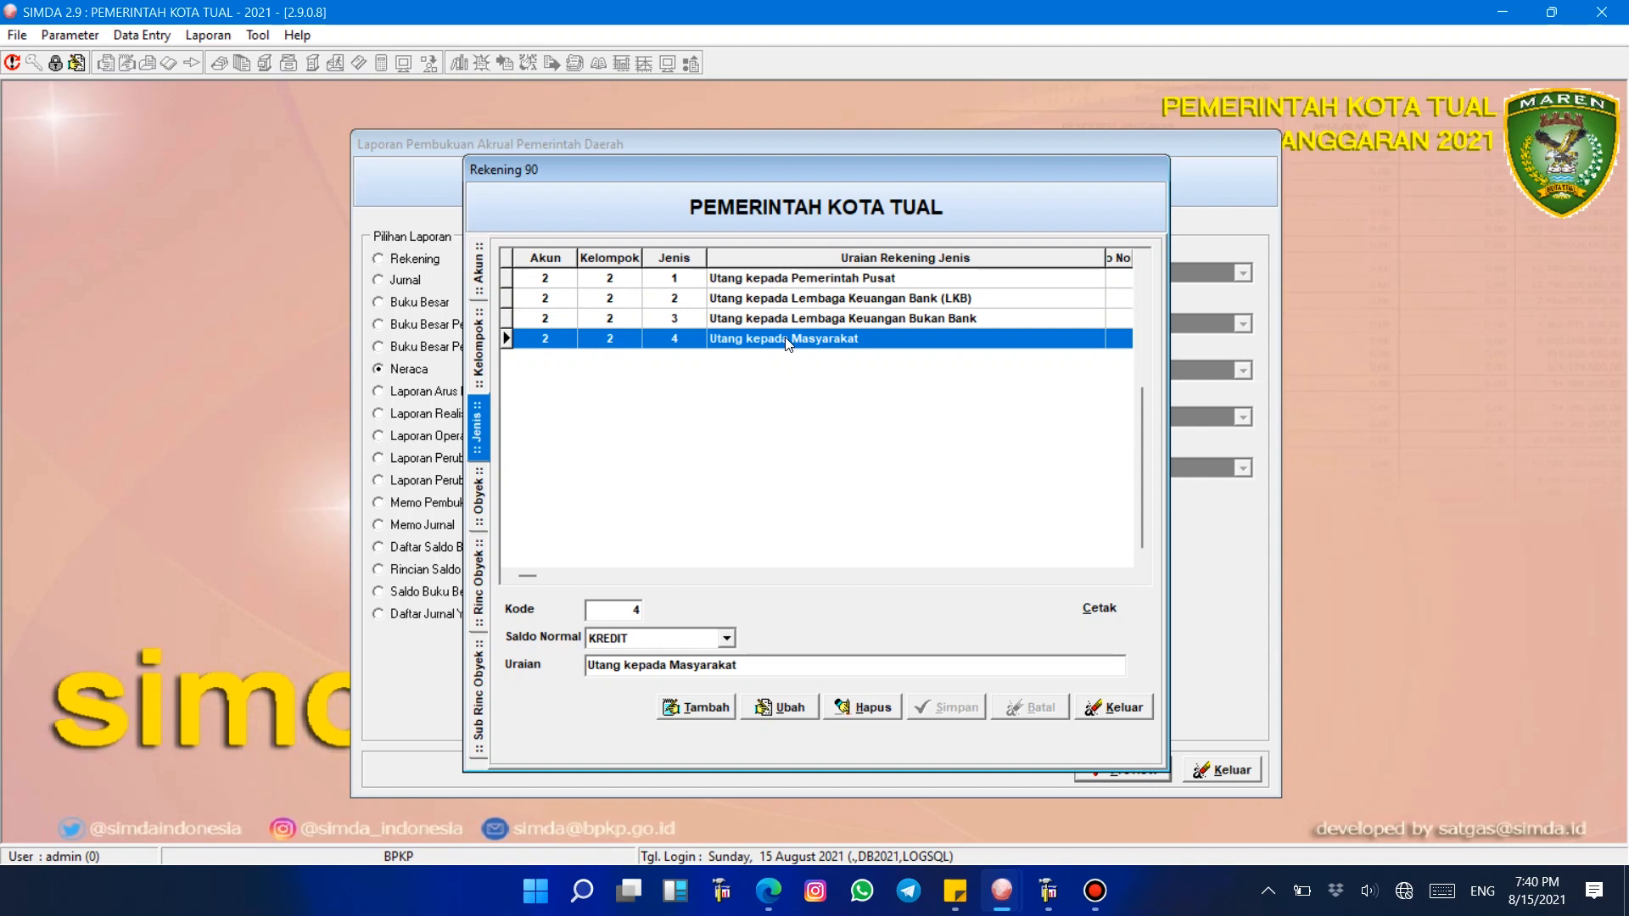
double_click(788, 339)
click(804, 302)
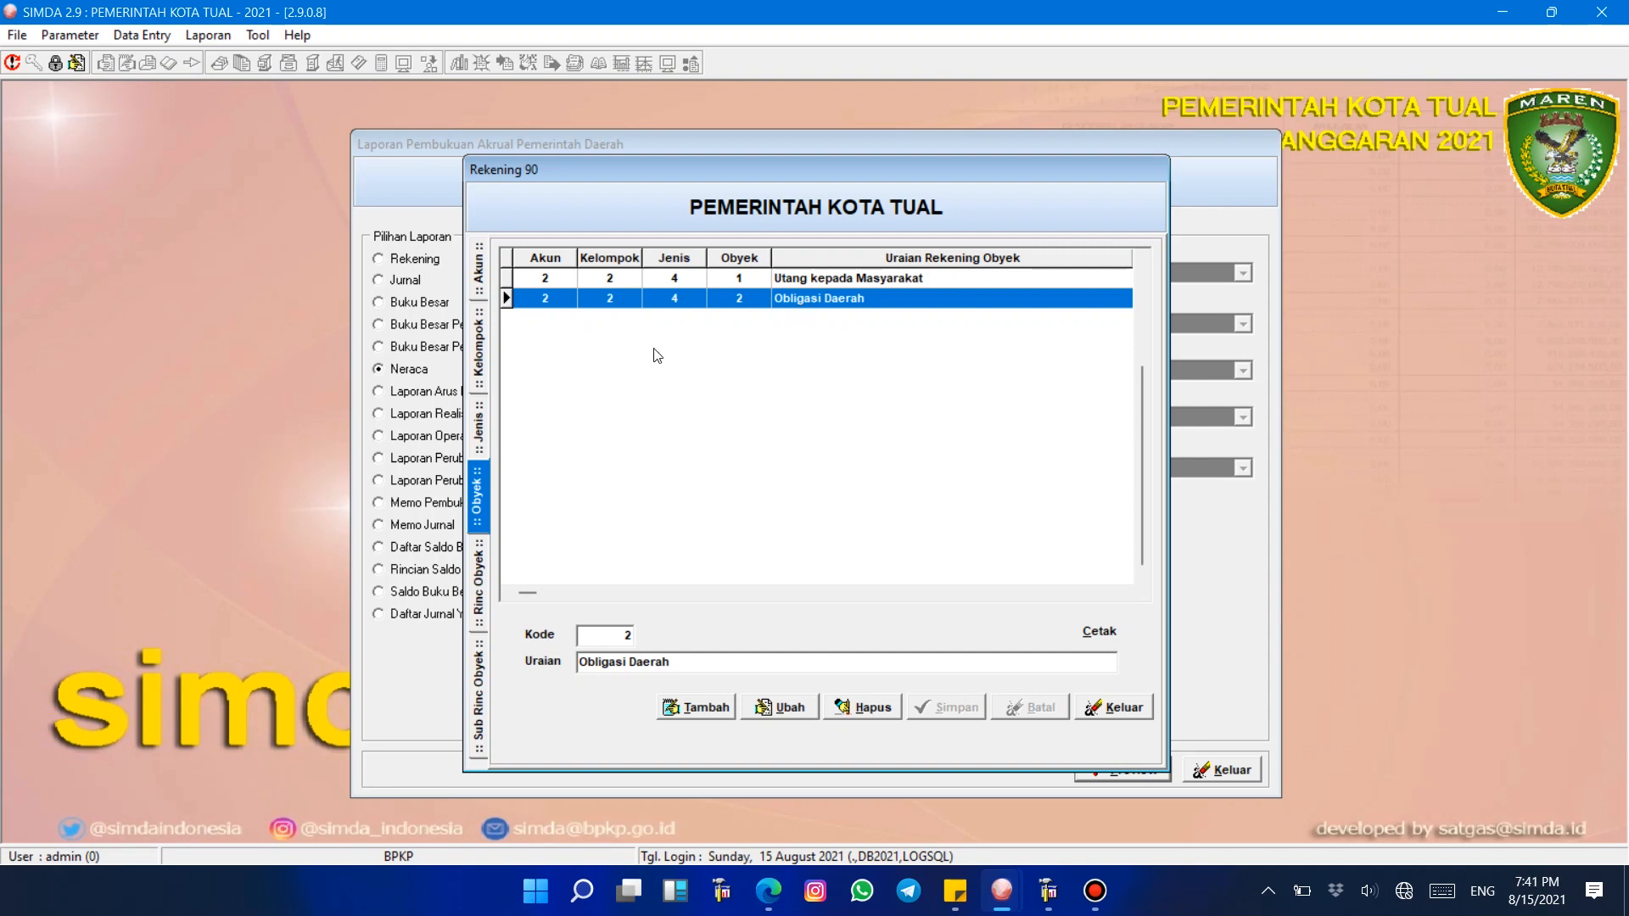
Step: Return to the account types and drill into the Utang kepada Masyarakat object's rincian details
click(481, 420)
click(804, 344)
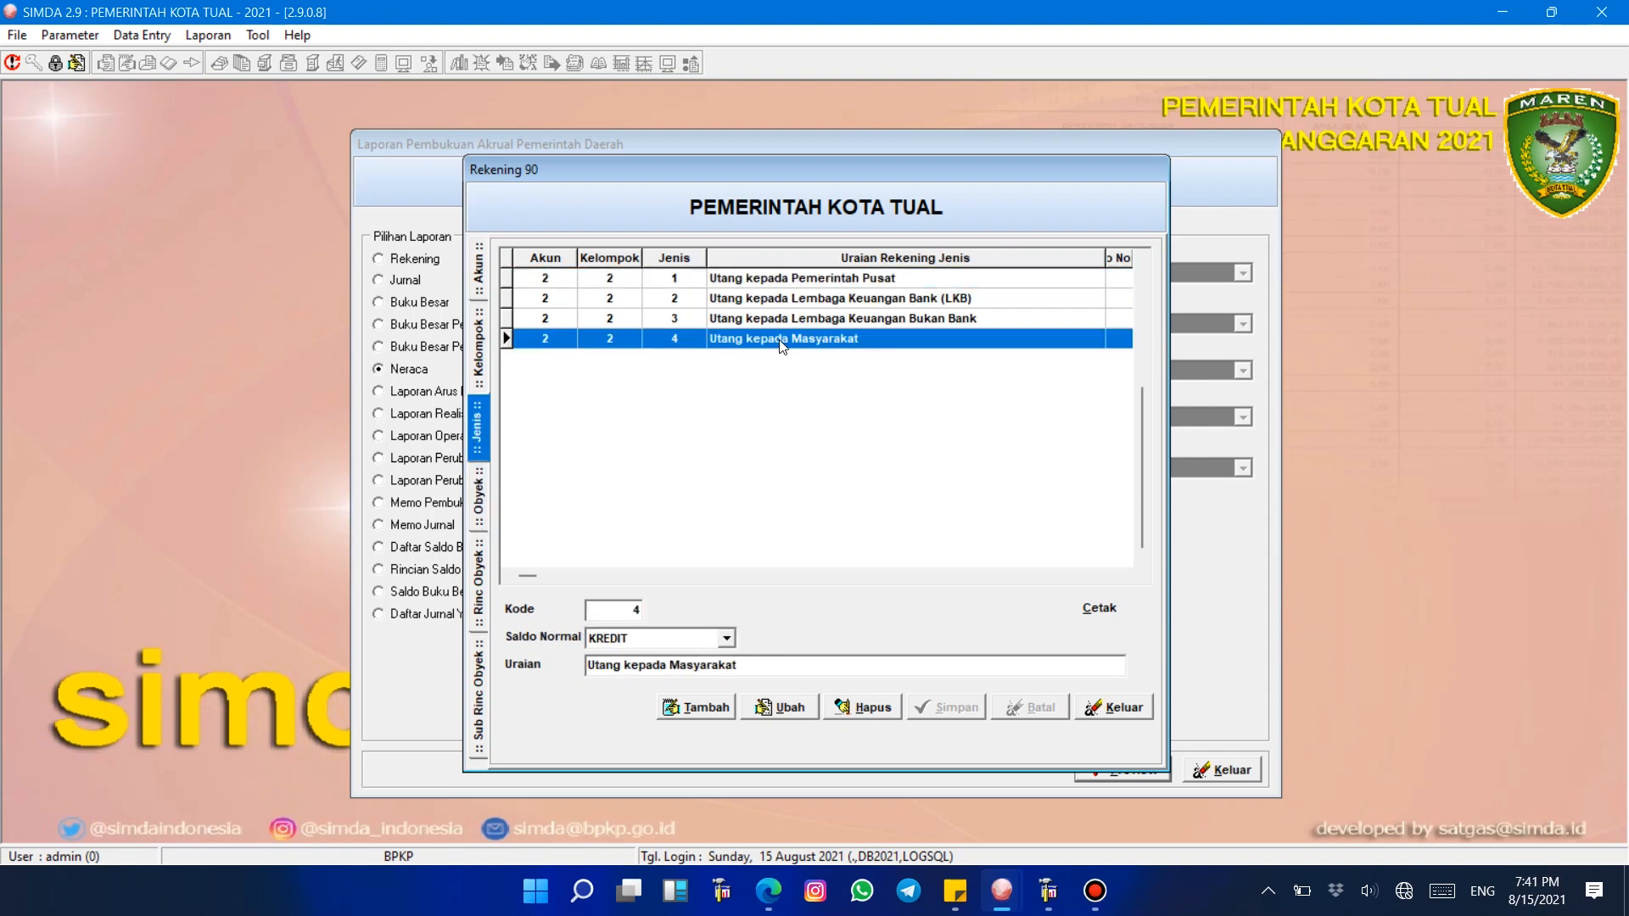
double_click(782, 339)
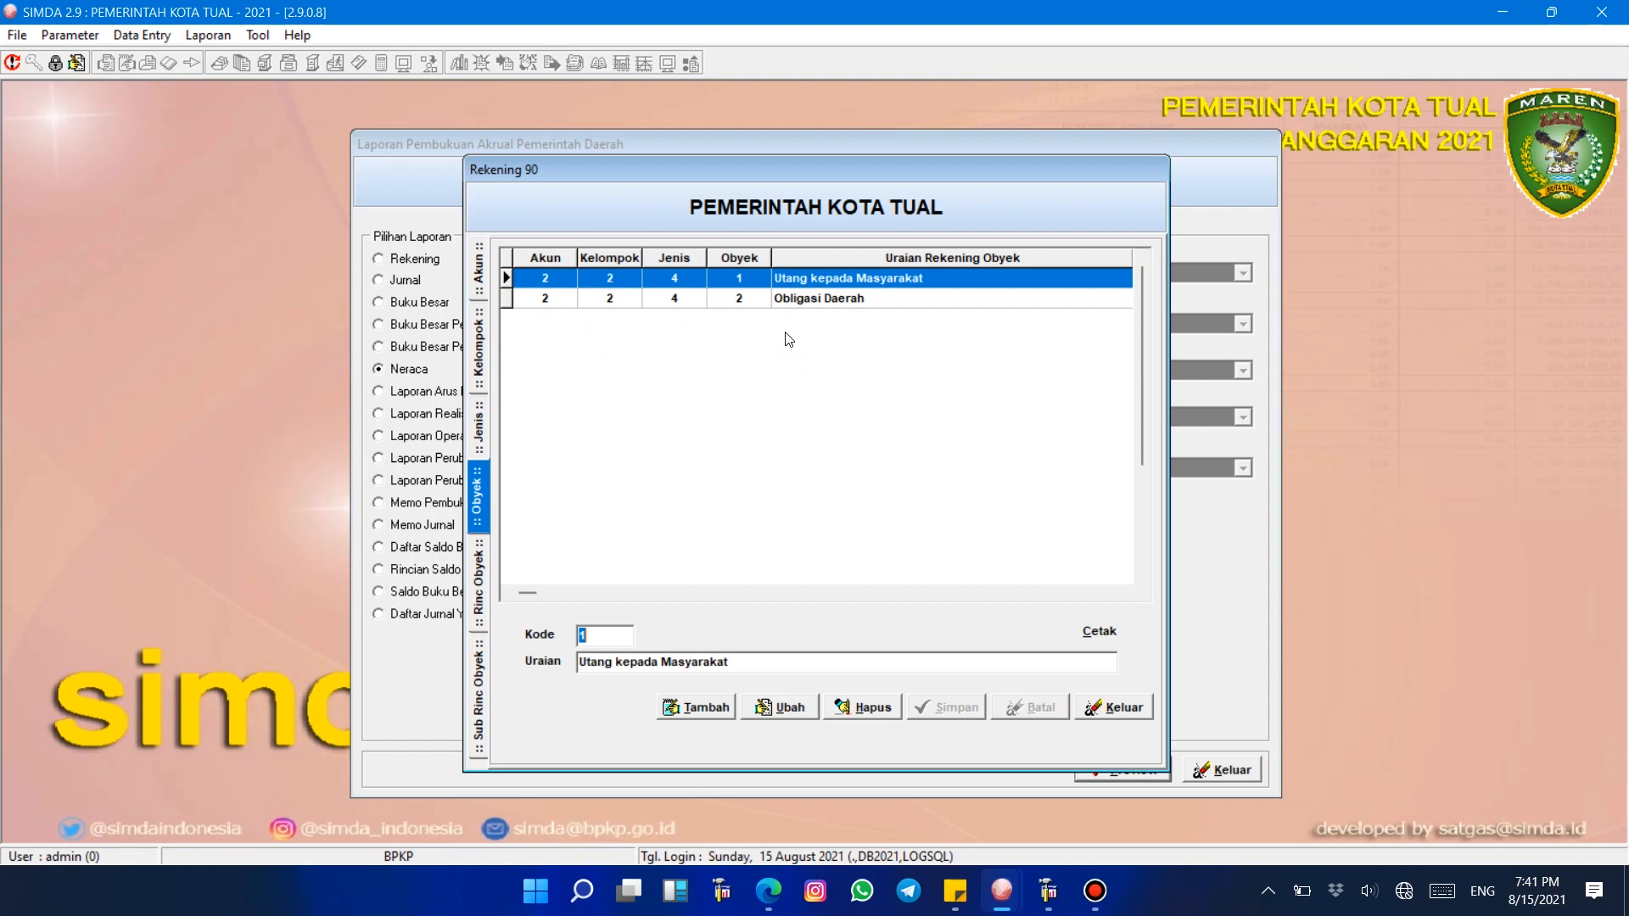
click(806, 301)
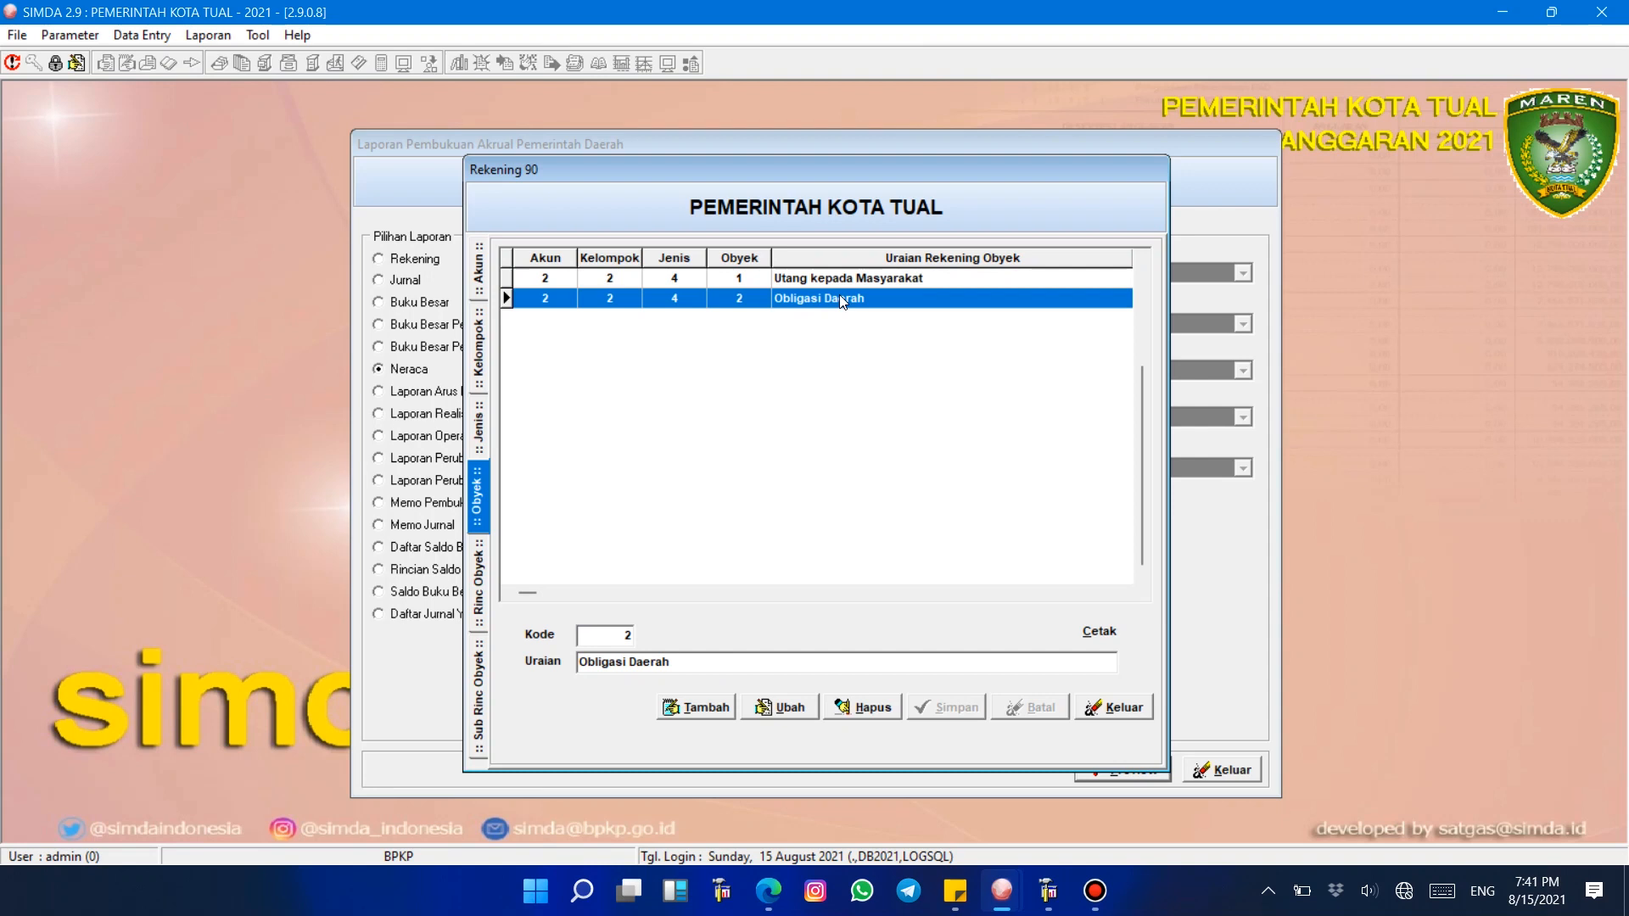
click(810, 280)
click(843, 300)
double_click(847, 277)
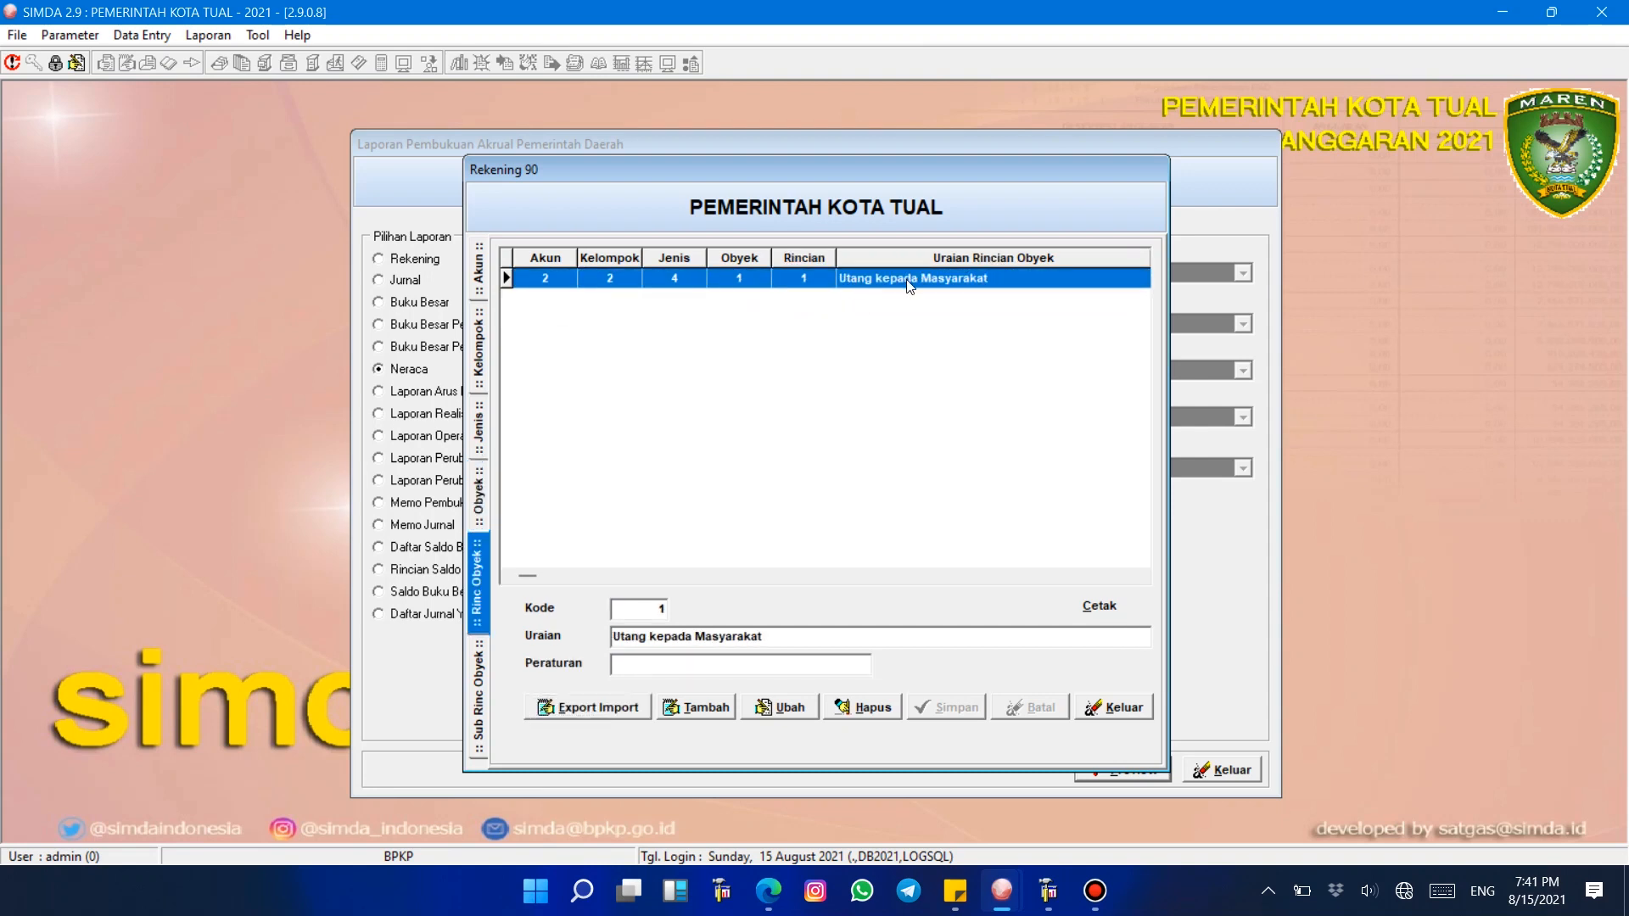
double_click(907, 280)
click(481, 563)
click(488, 490)
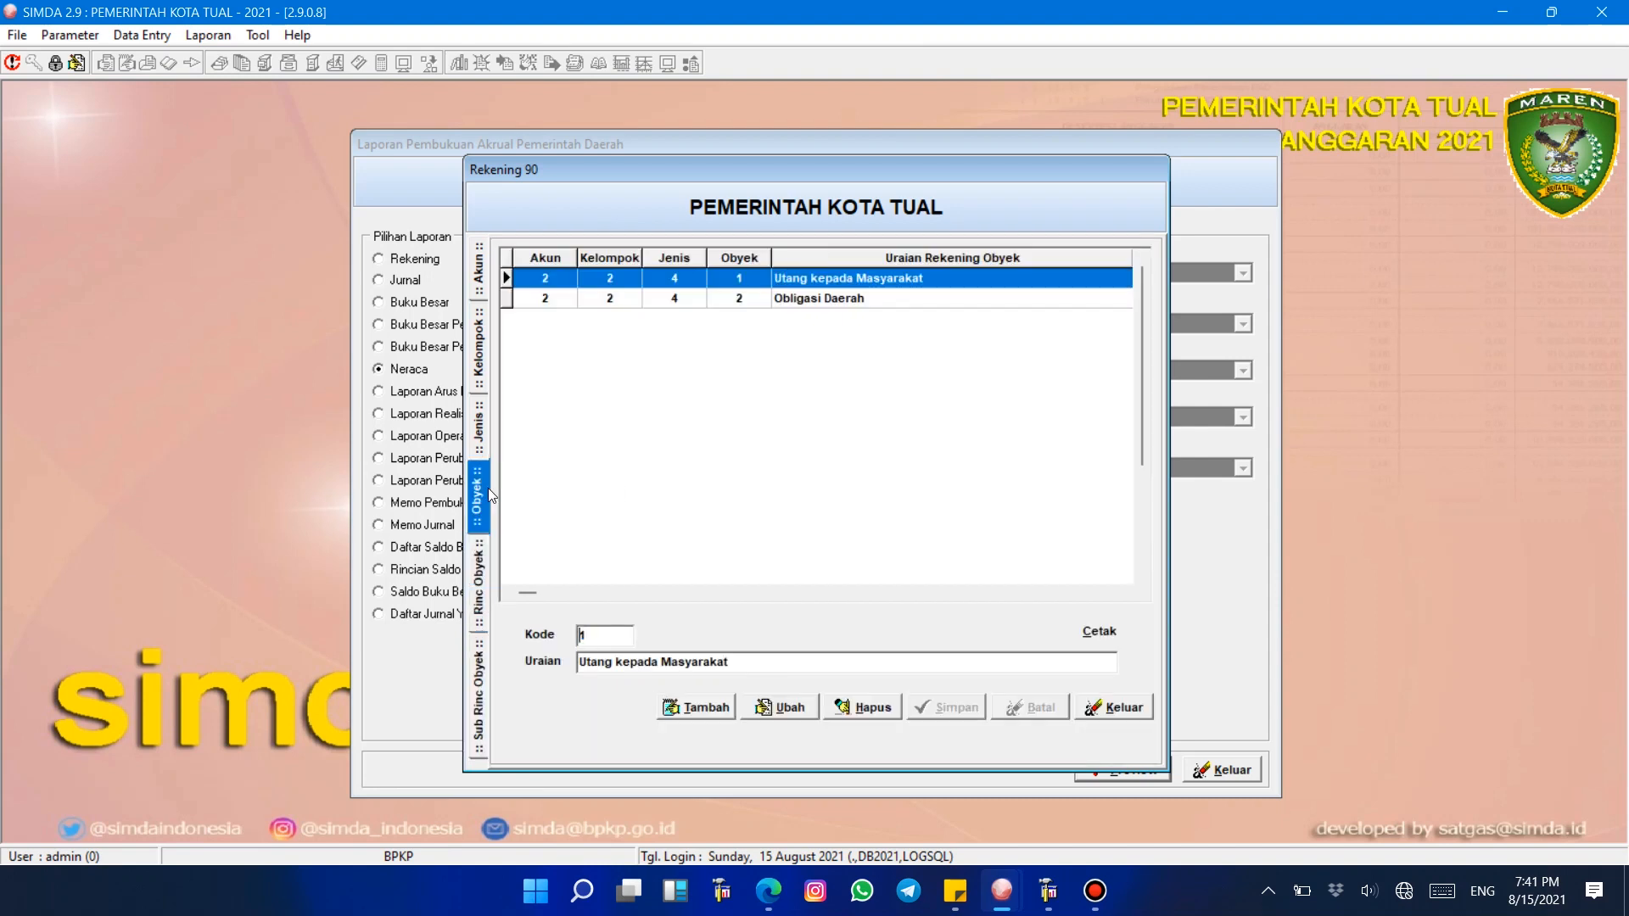
Step: Examine the Utang kepada Masyarakat and Obligasi Daerah objects and open their rincian details
click(855, 299)
click(853, 279)
click(857, 299)
key(Up)
key(Down)
key(Up)
key(Down)
key(Up)
key(Down)
key(Up)
key(Down)
key(Up)
key(Down)
key(Up)
key(Down)
key(Up)
click(865, 305)
key(Up)
key(Down)
key(Up)
double_click(895, 291)
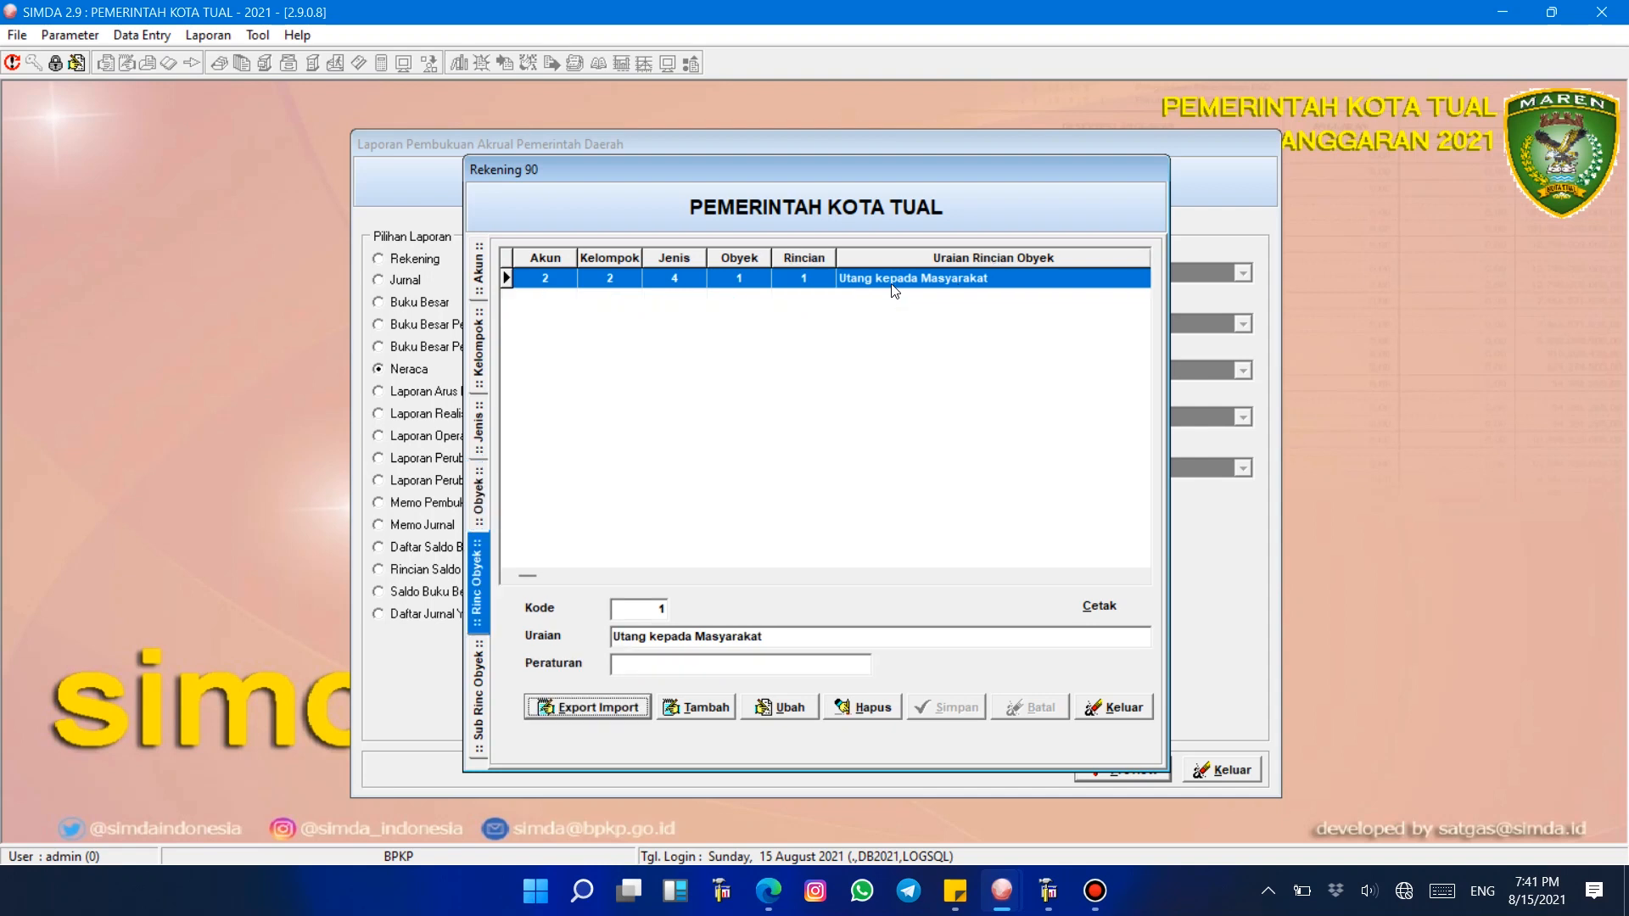
Step: Select the Rincian Saldo Buku Besar report, then reopen Rekening 90 and browse Utang kepada Masyarakat's objects
double_click(854, 342)
click(463, 567)
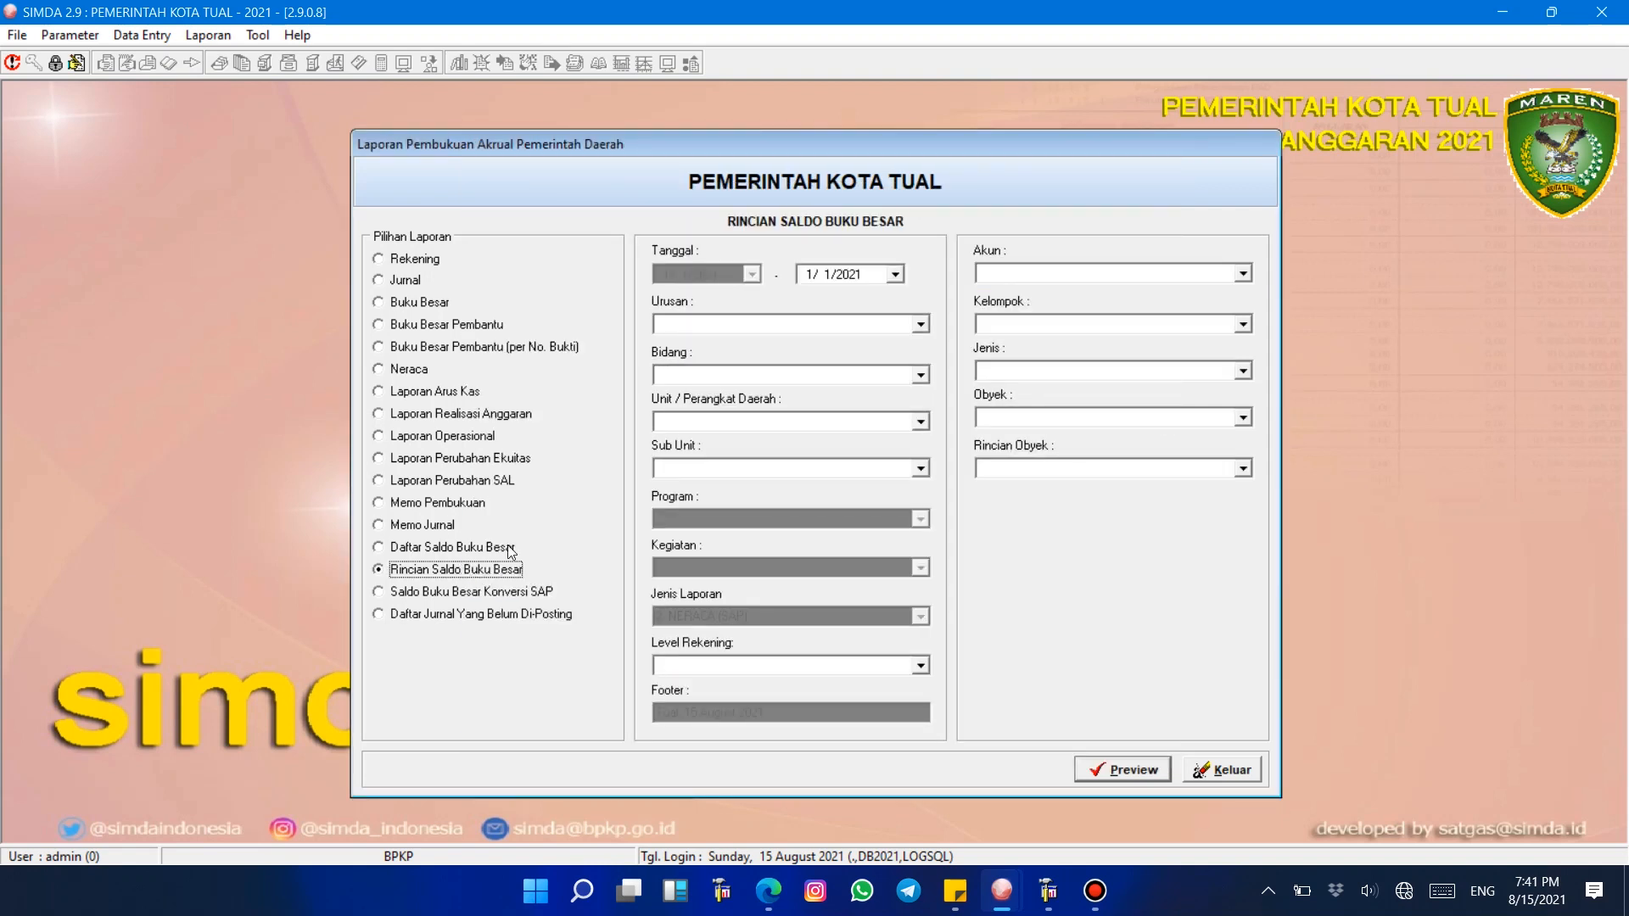
click(75, 36)
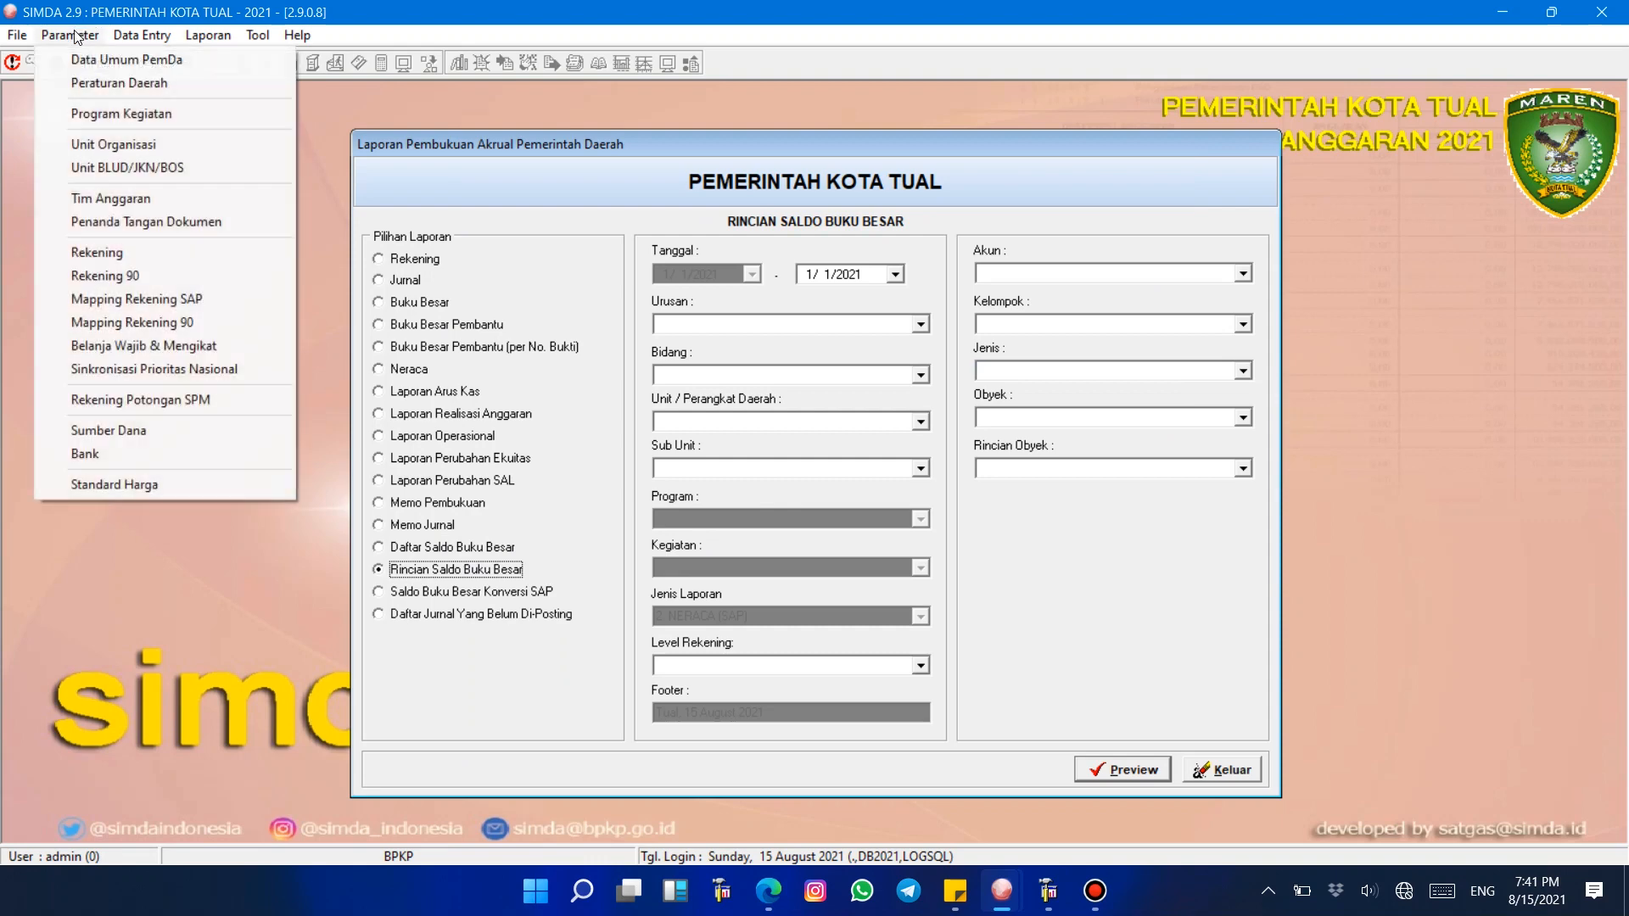
click(106, 276)
double_click(662, 298)
double_click(777, 293)
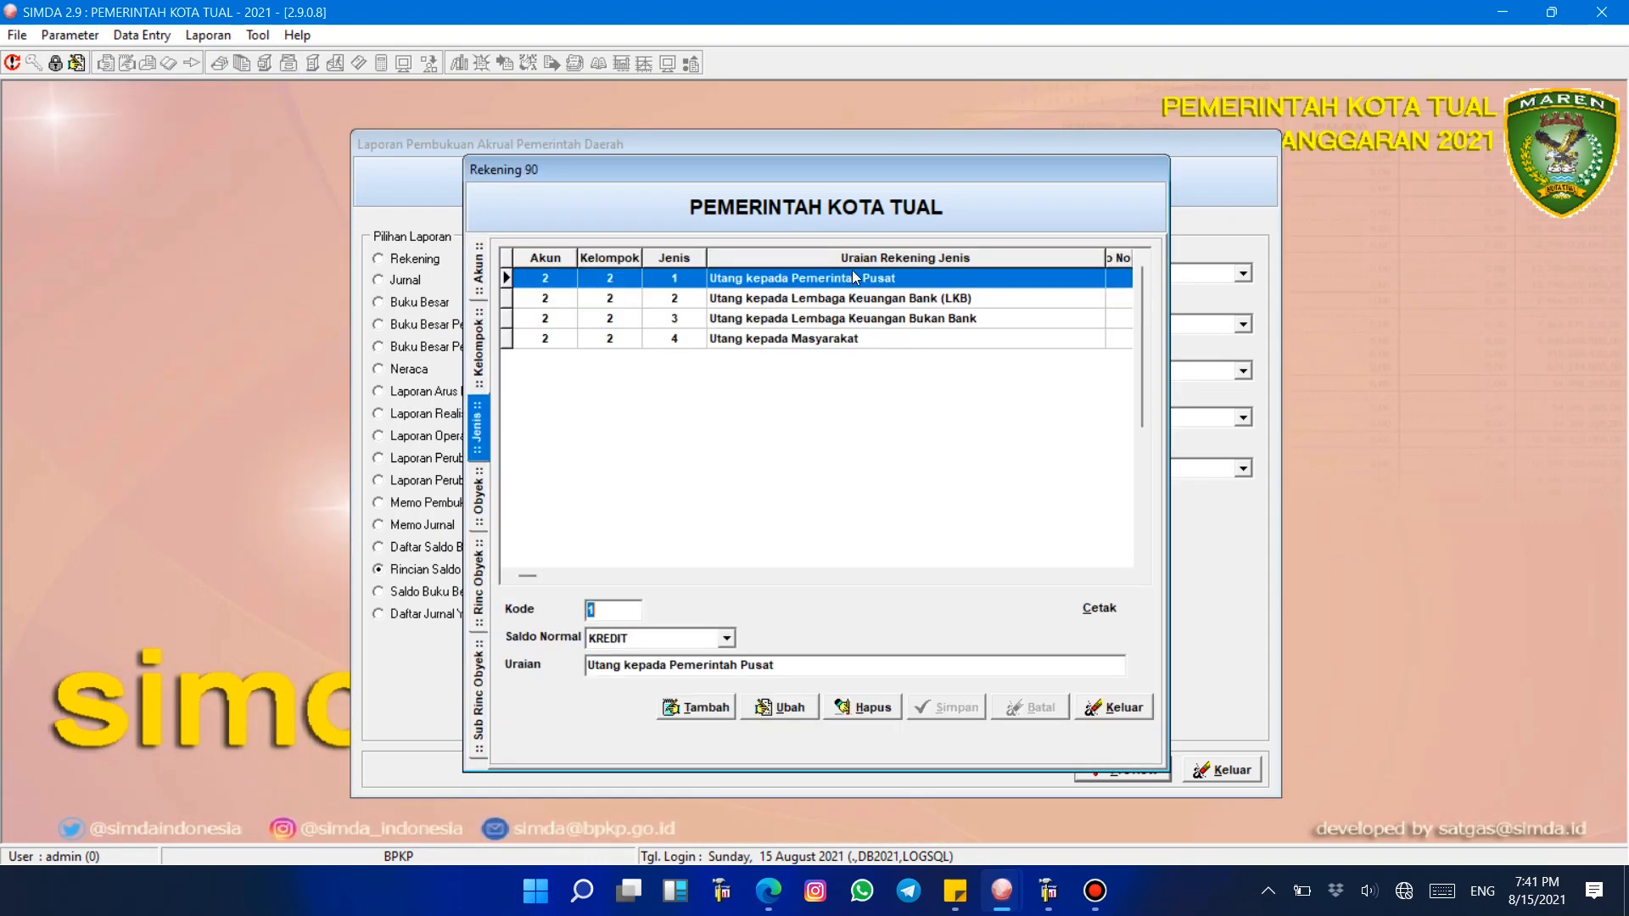
click(846, 338)
click(872, 317)
click(877, 294)
double_click(869, 339)
click(874, 300)
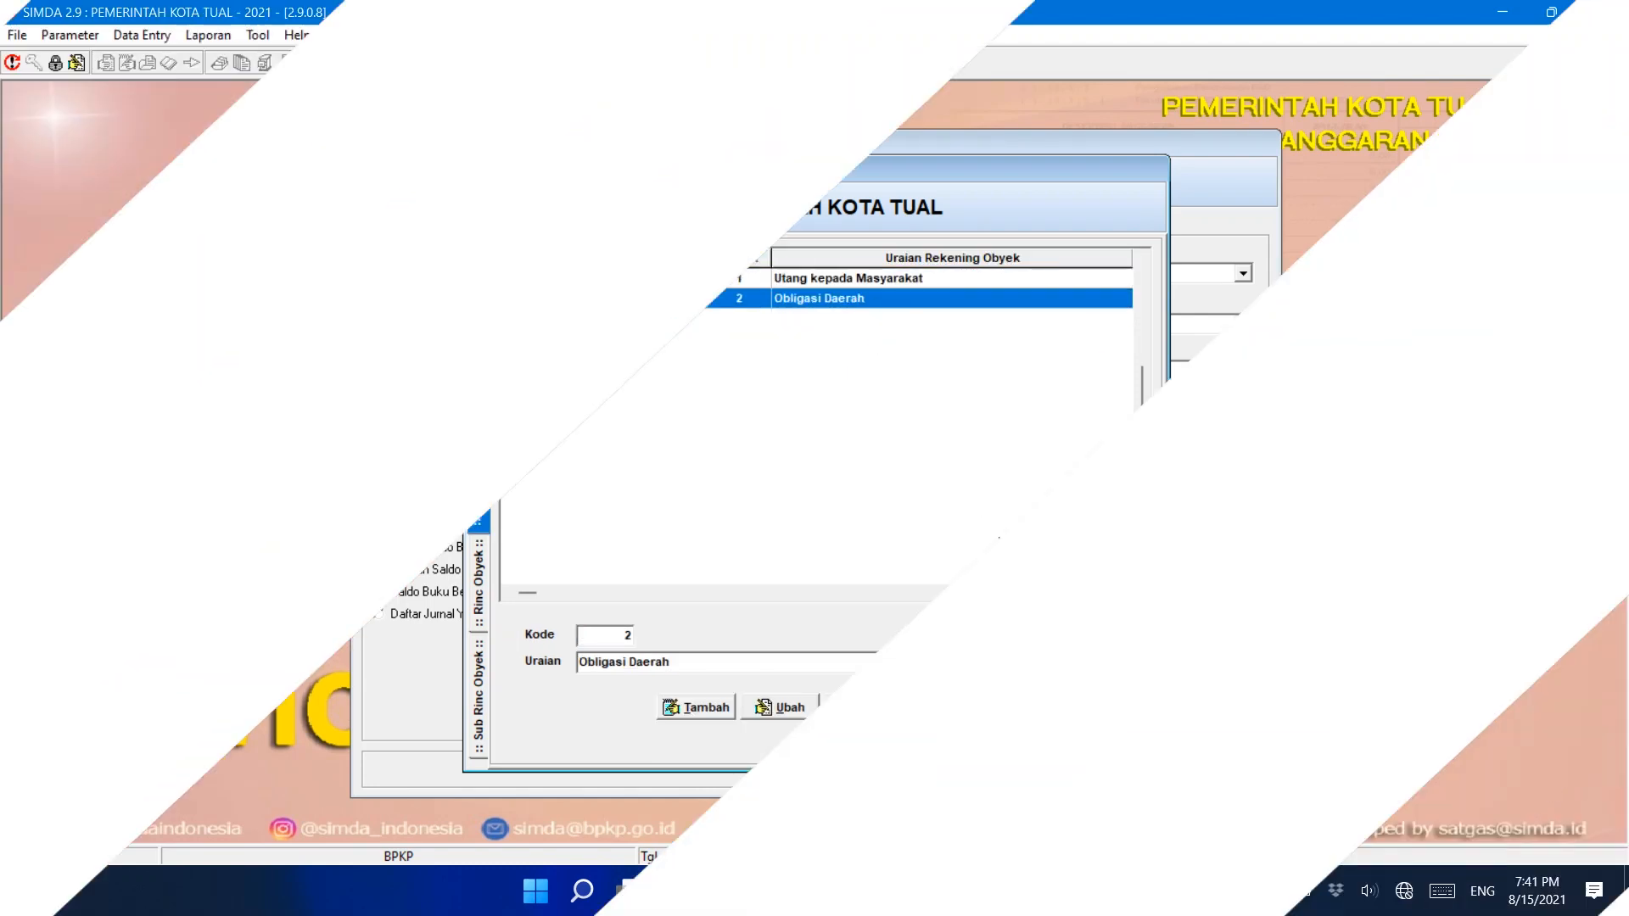
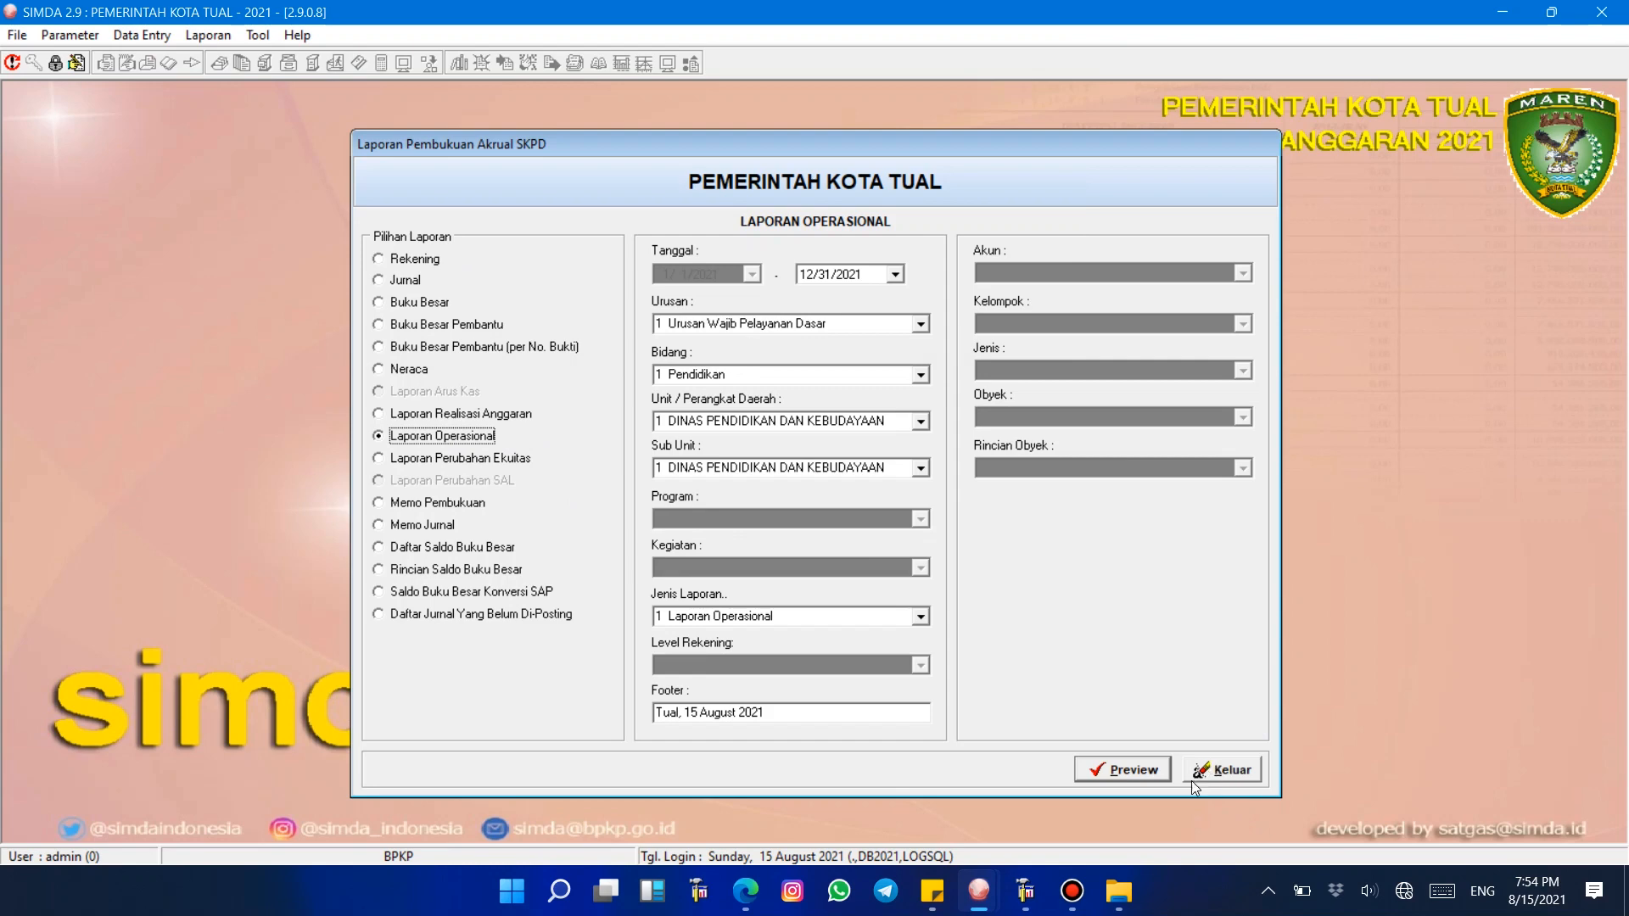
mouse_move(939, 897)
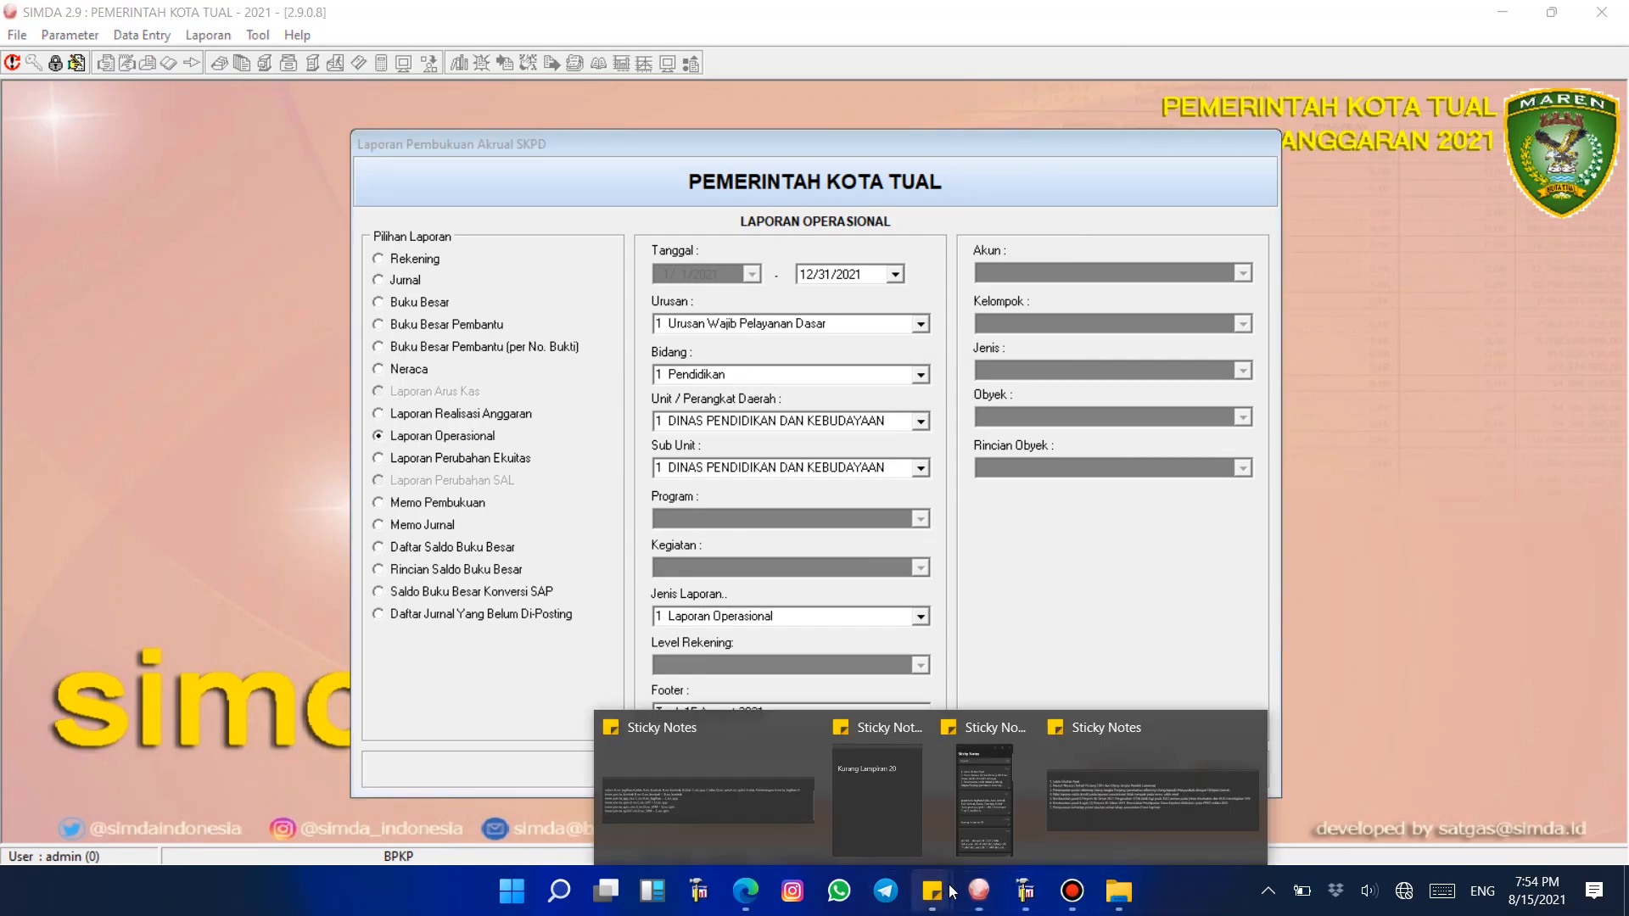
click(1100, 804)
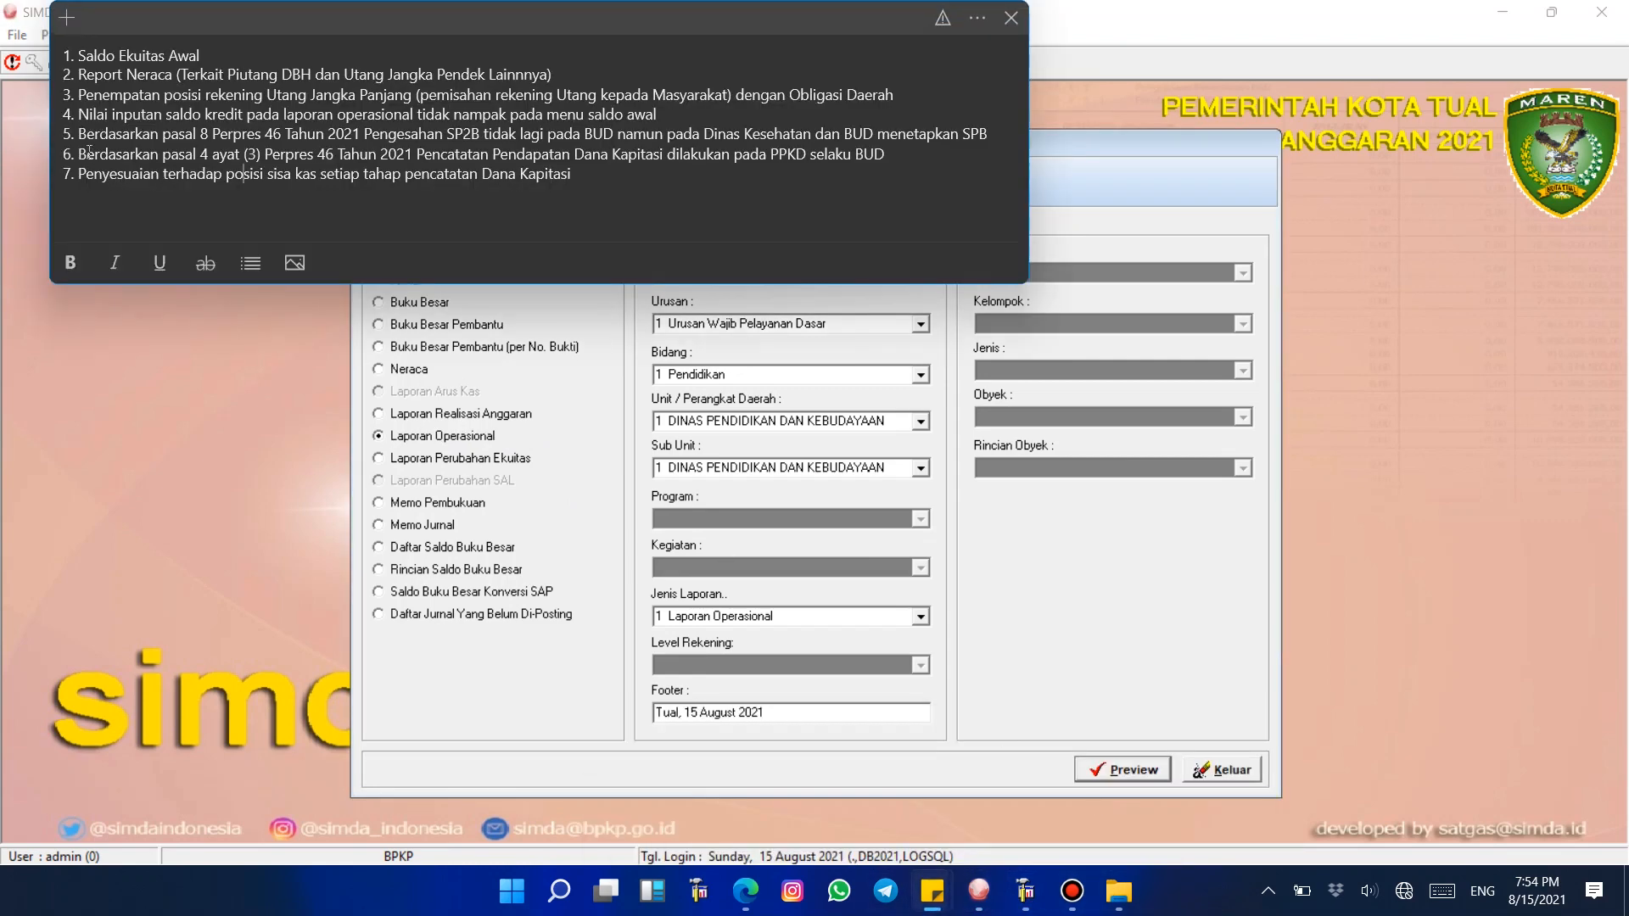
click(201, 154)
click(308, 455)
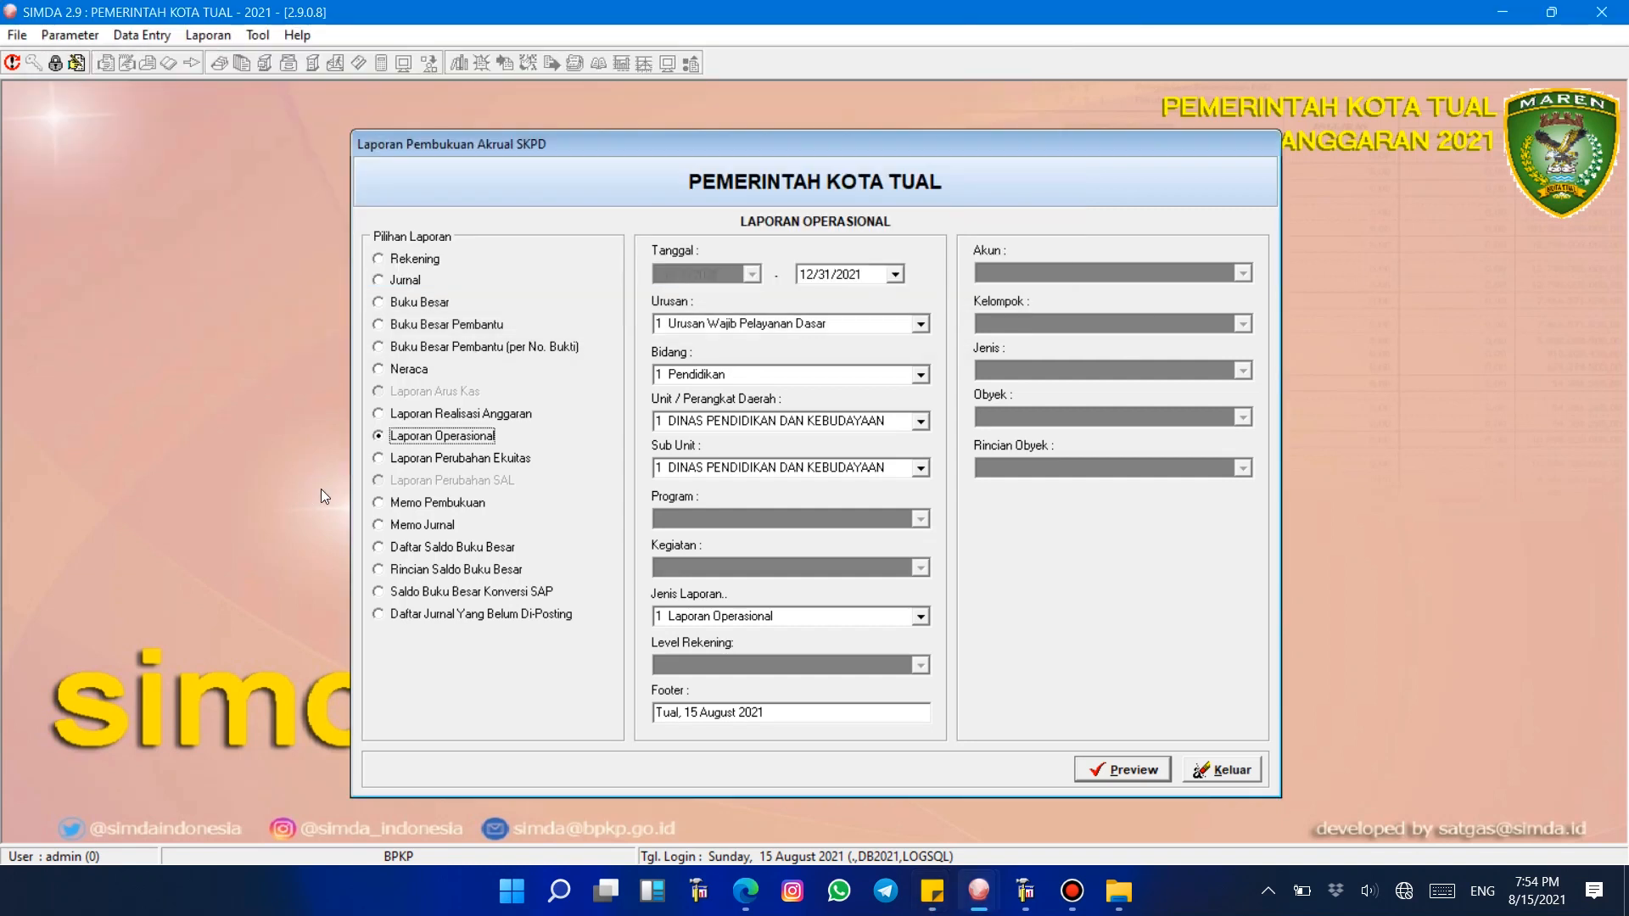
Step: Open the SP3B entry form for Puskesmas Ngadi under Dinas Kesehatan
click(151, 38)
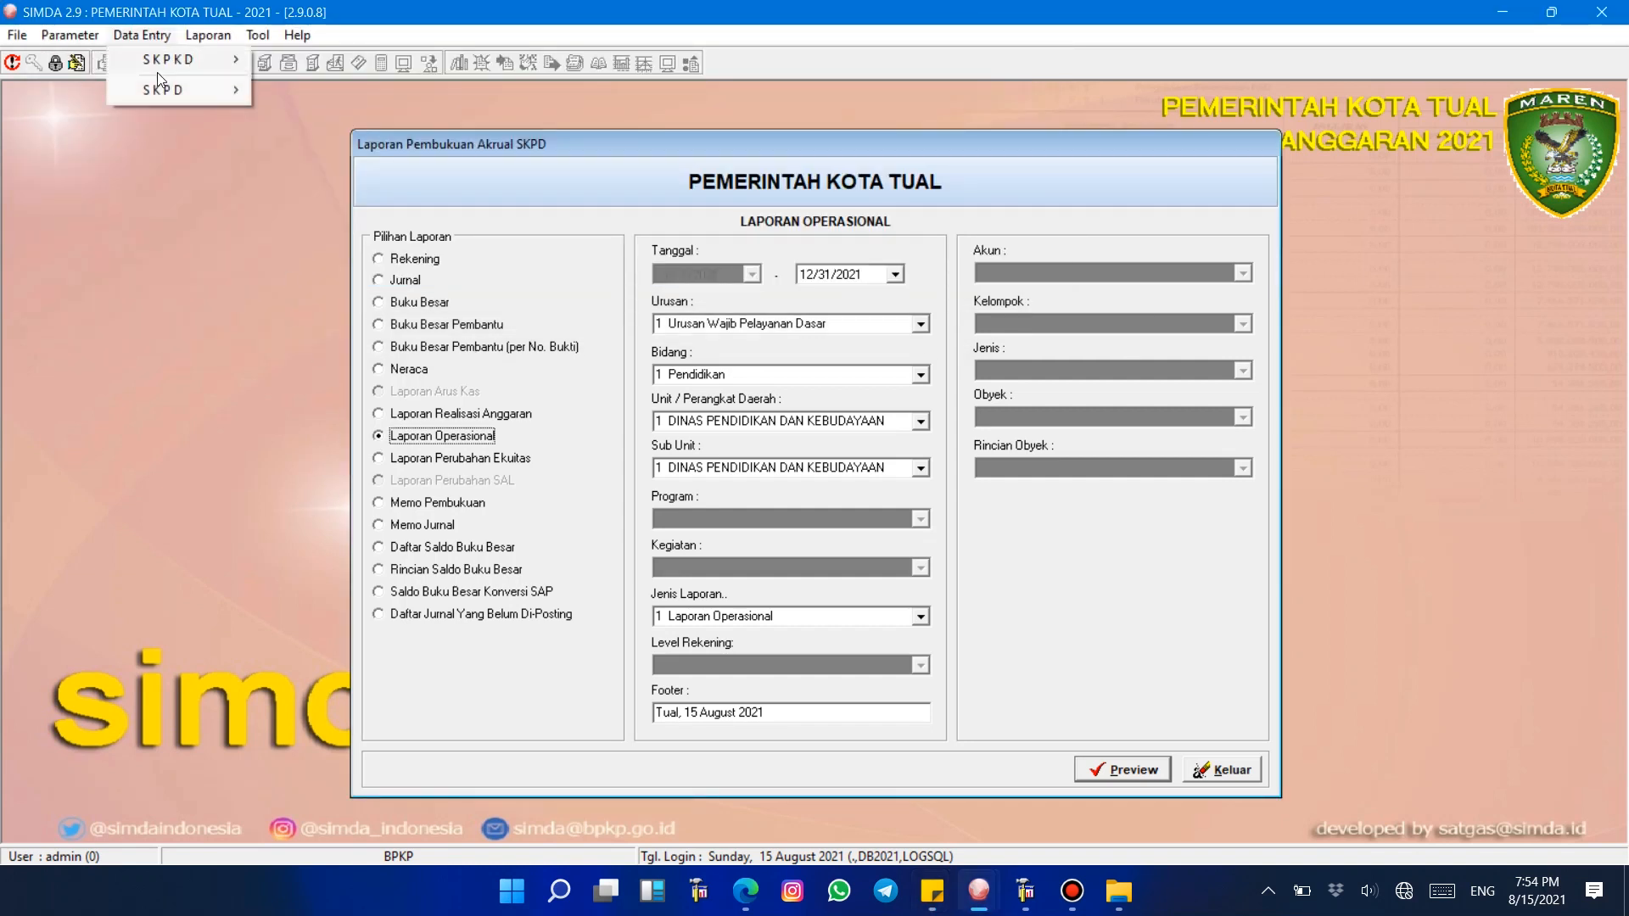
mouse_move(169, 90)
mouse_move(321, 161)
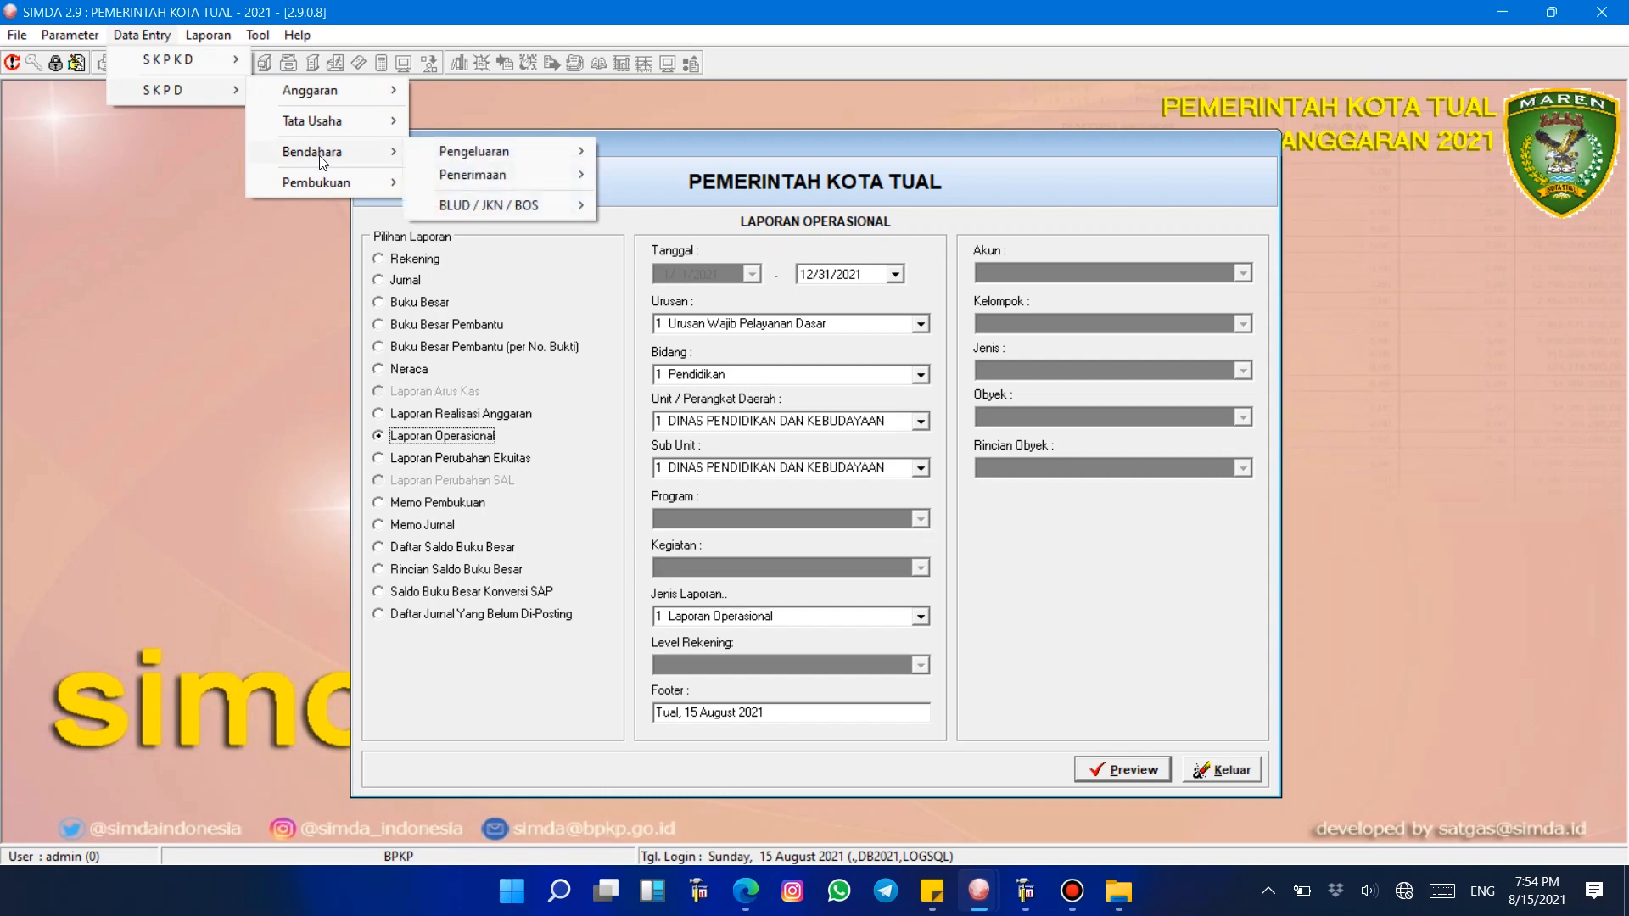
mouse_move(504, 210)
click(653, 205)
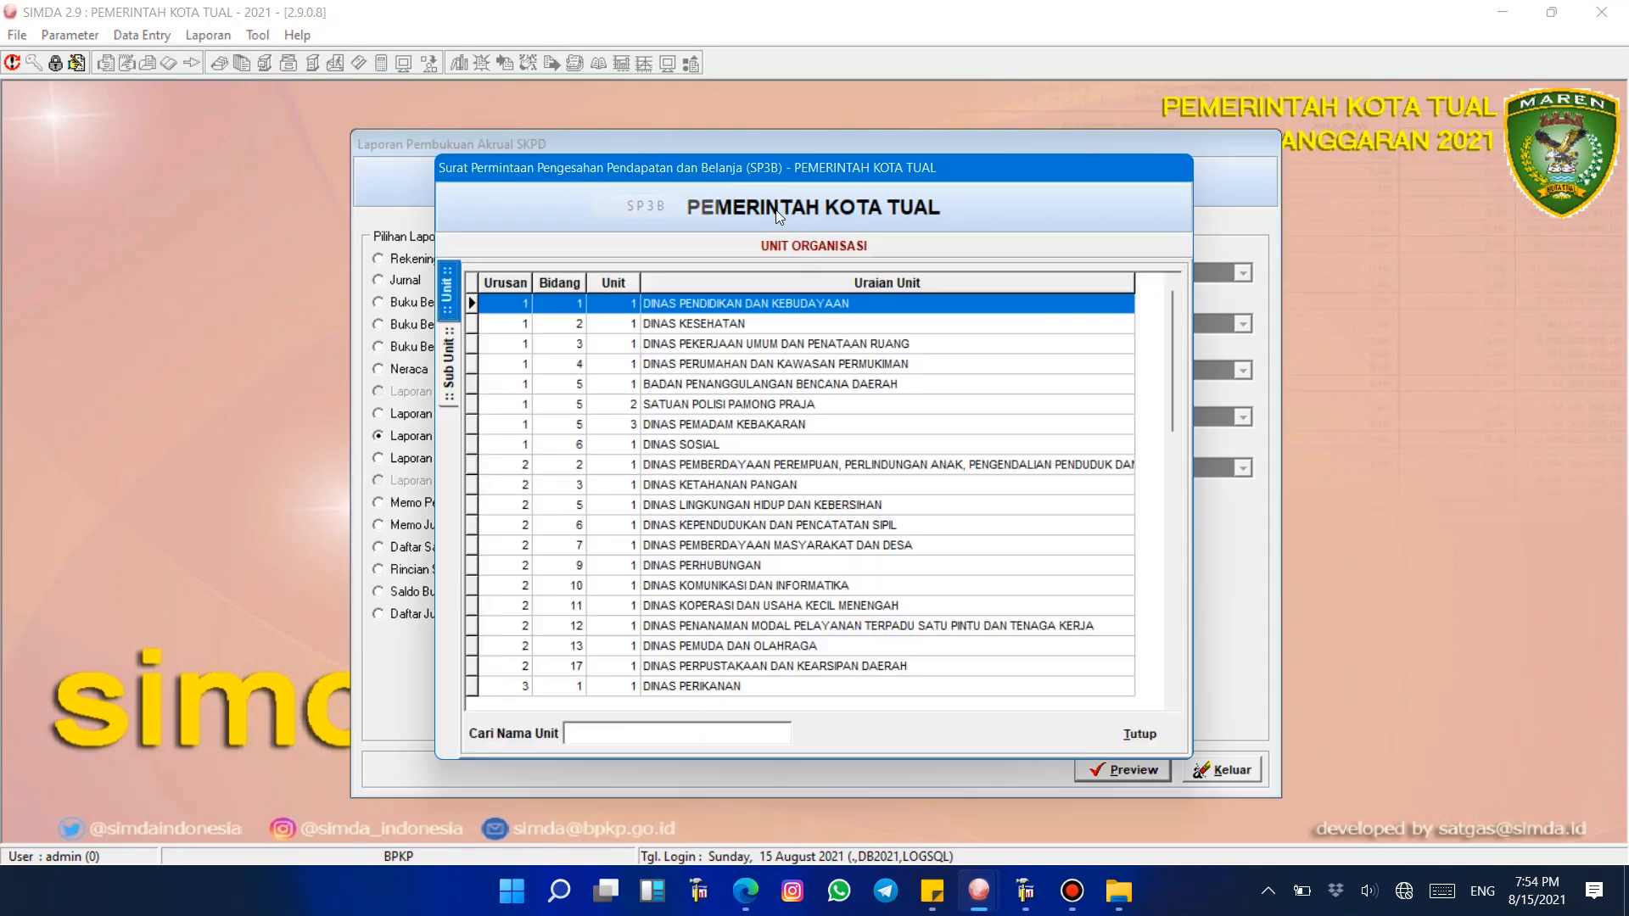
double_click(698, 323)
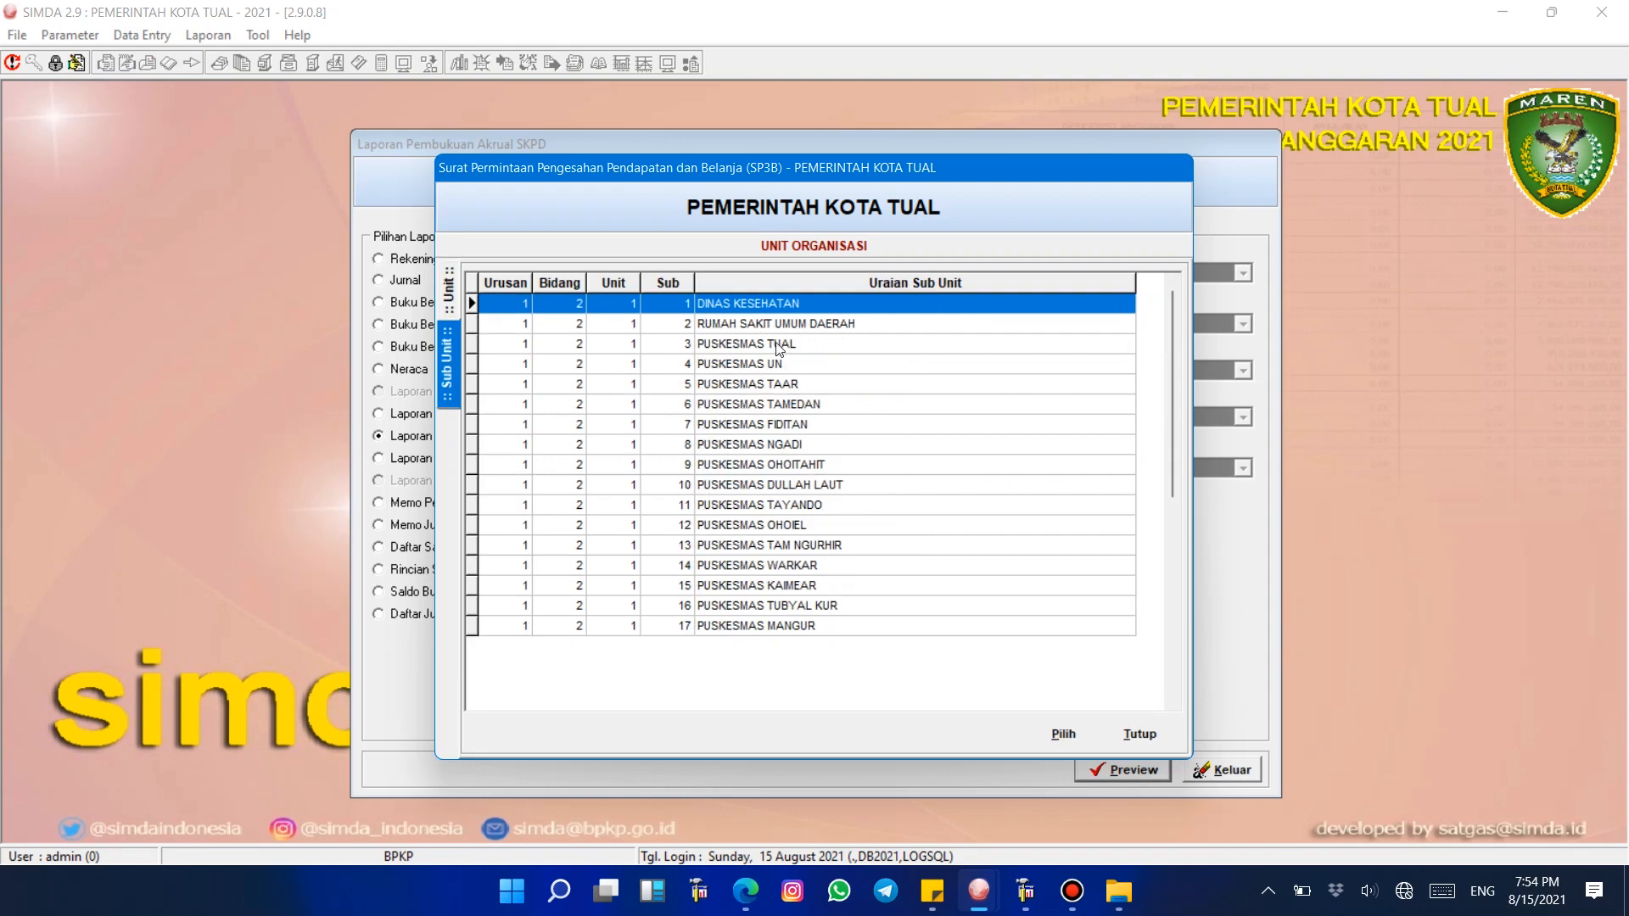
double_click(796, 444)
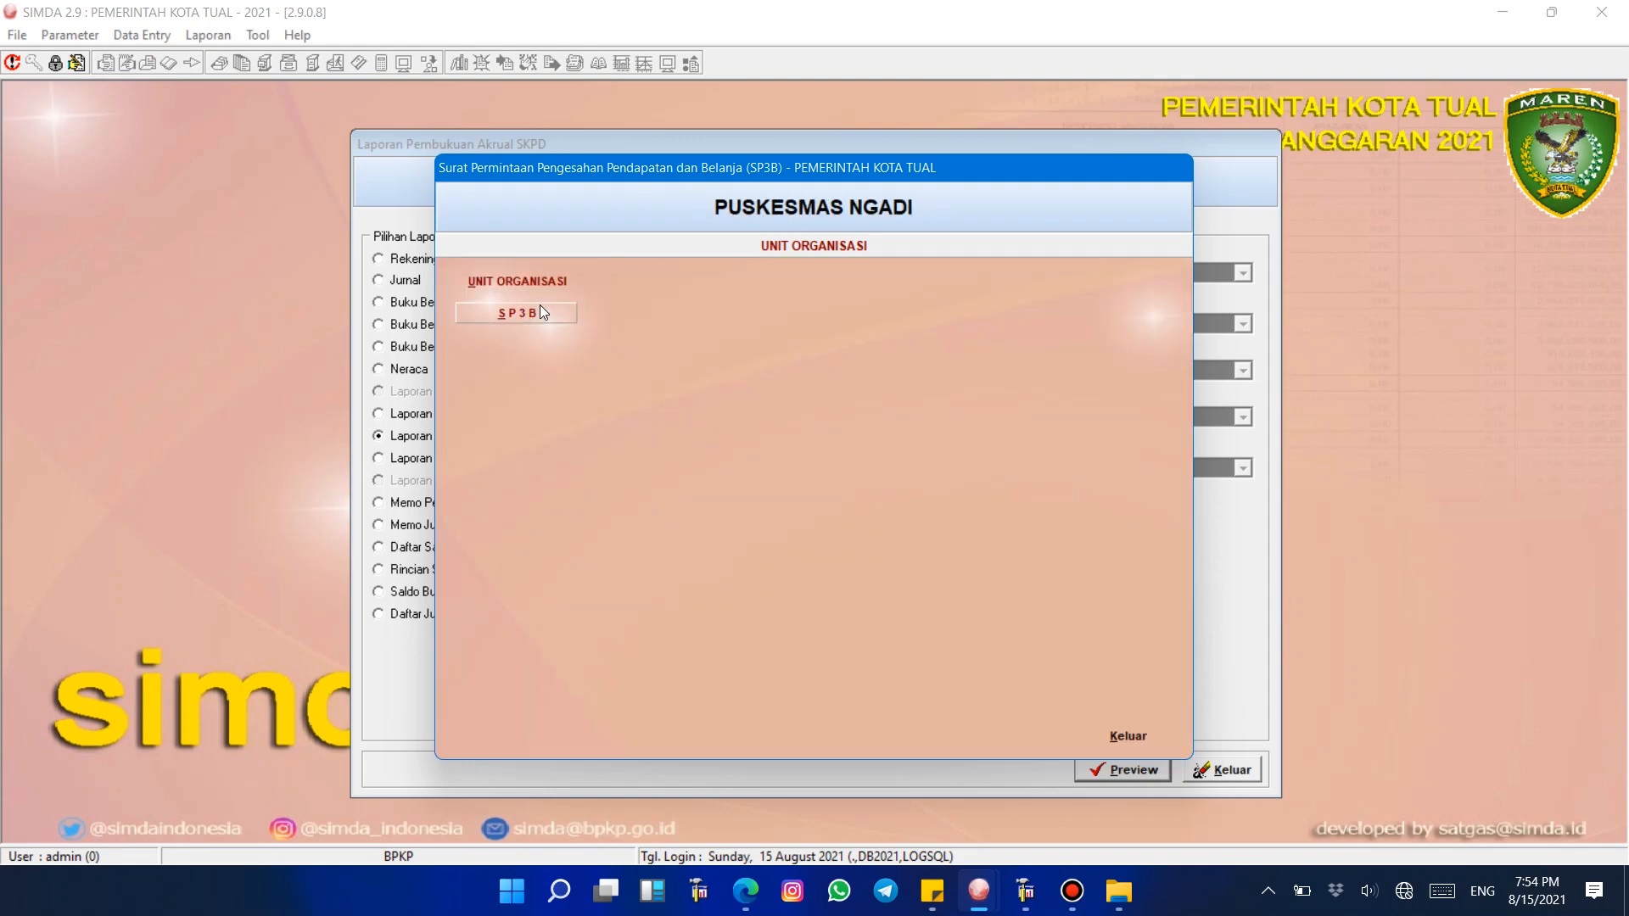
double_click(866, 305)
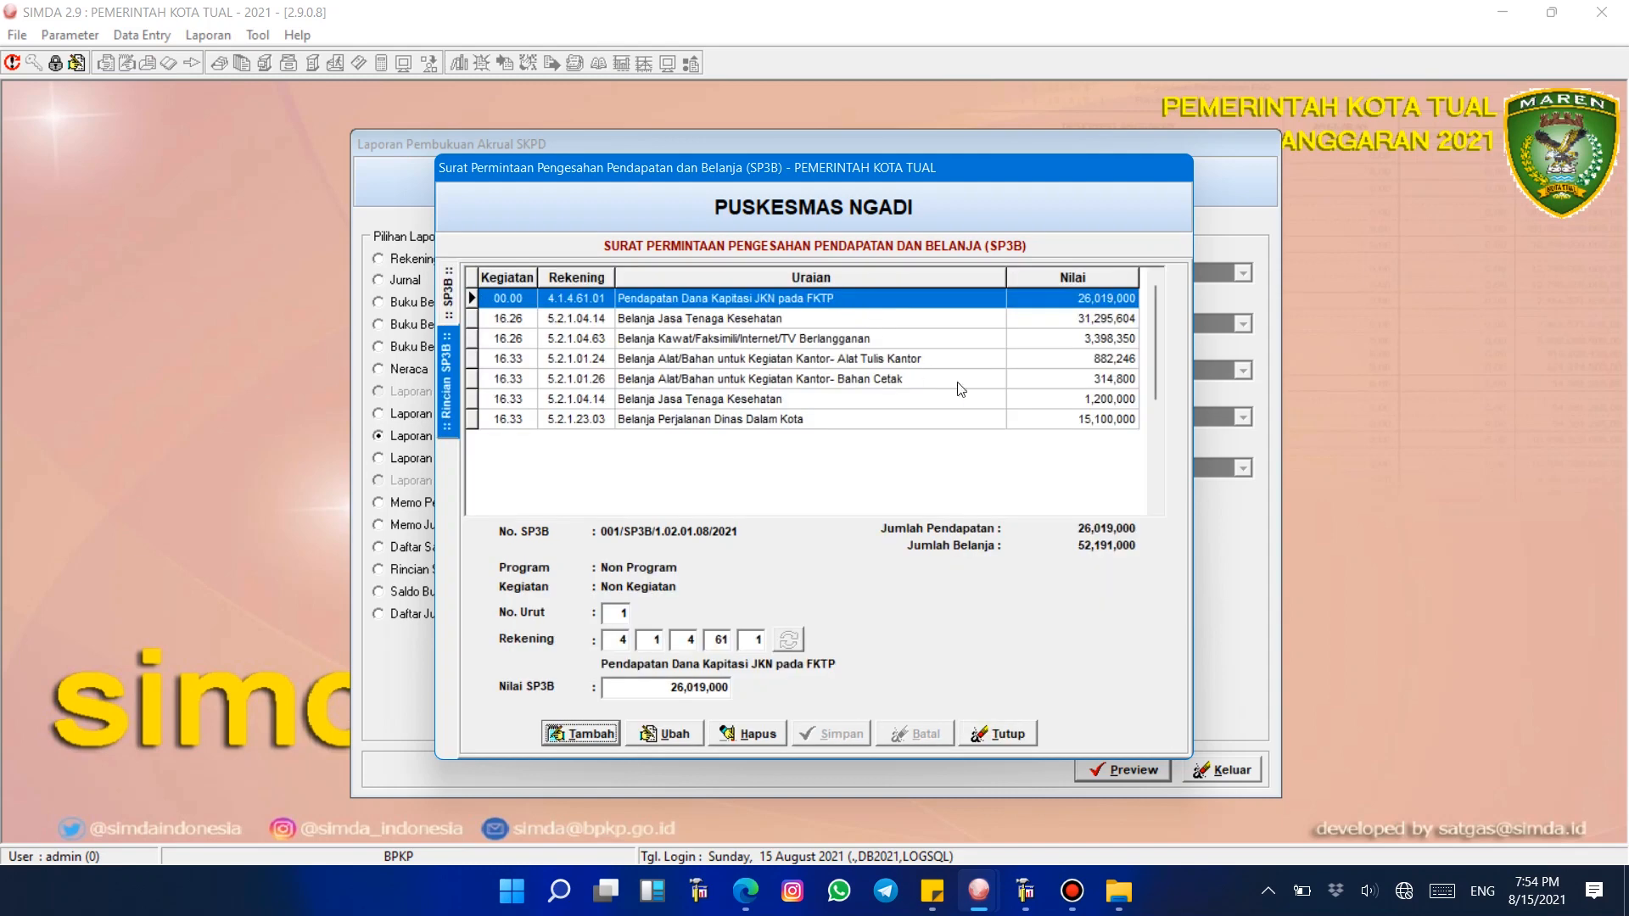
Step: Start a new SP3B header record and paste in the existing SP3B number
click(447, 292)
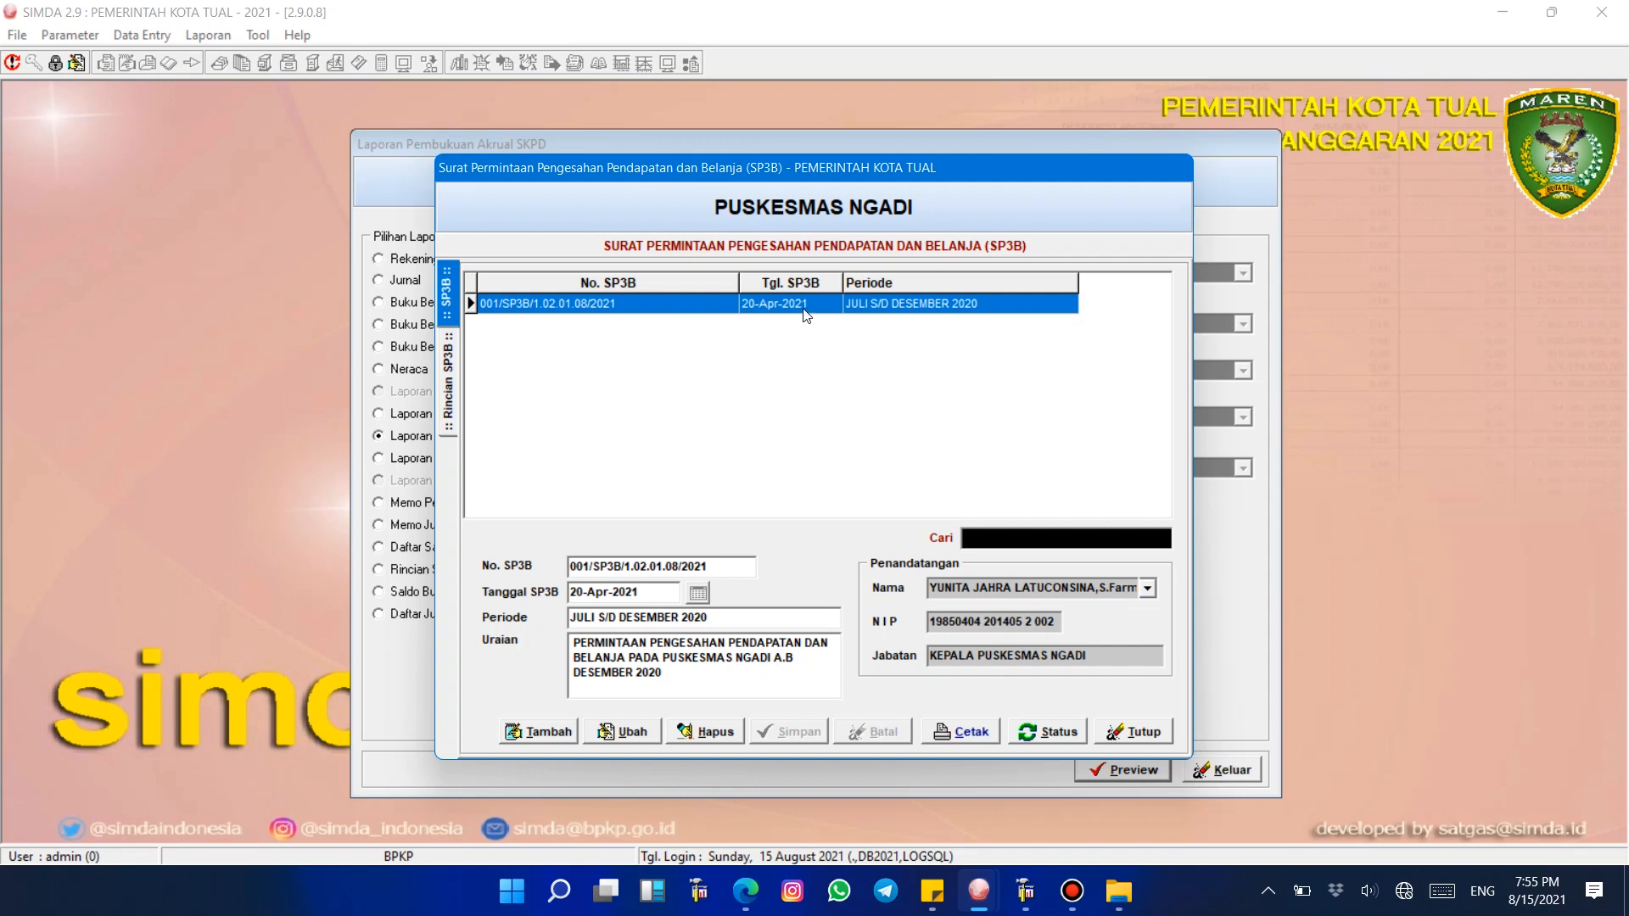
click(534, 733)
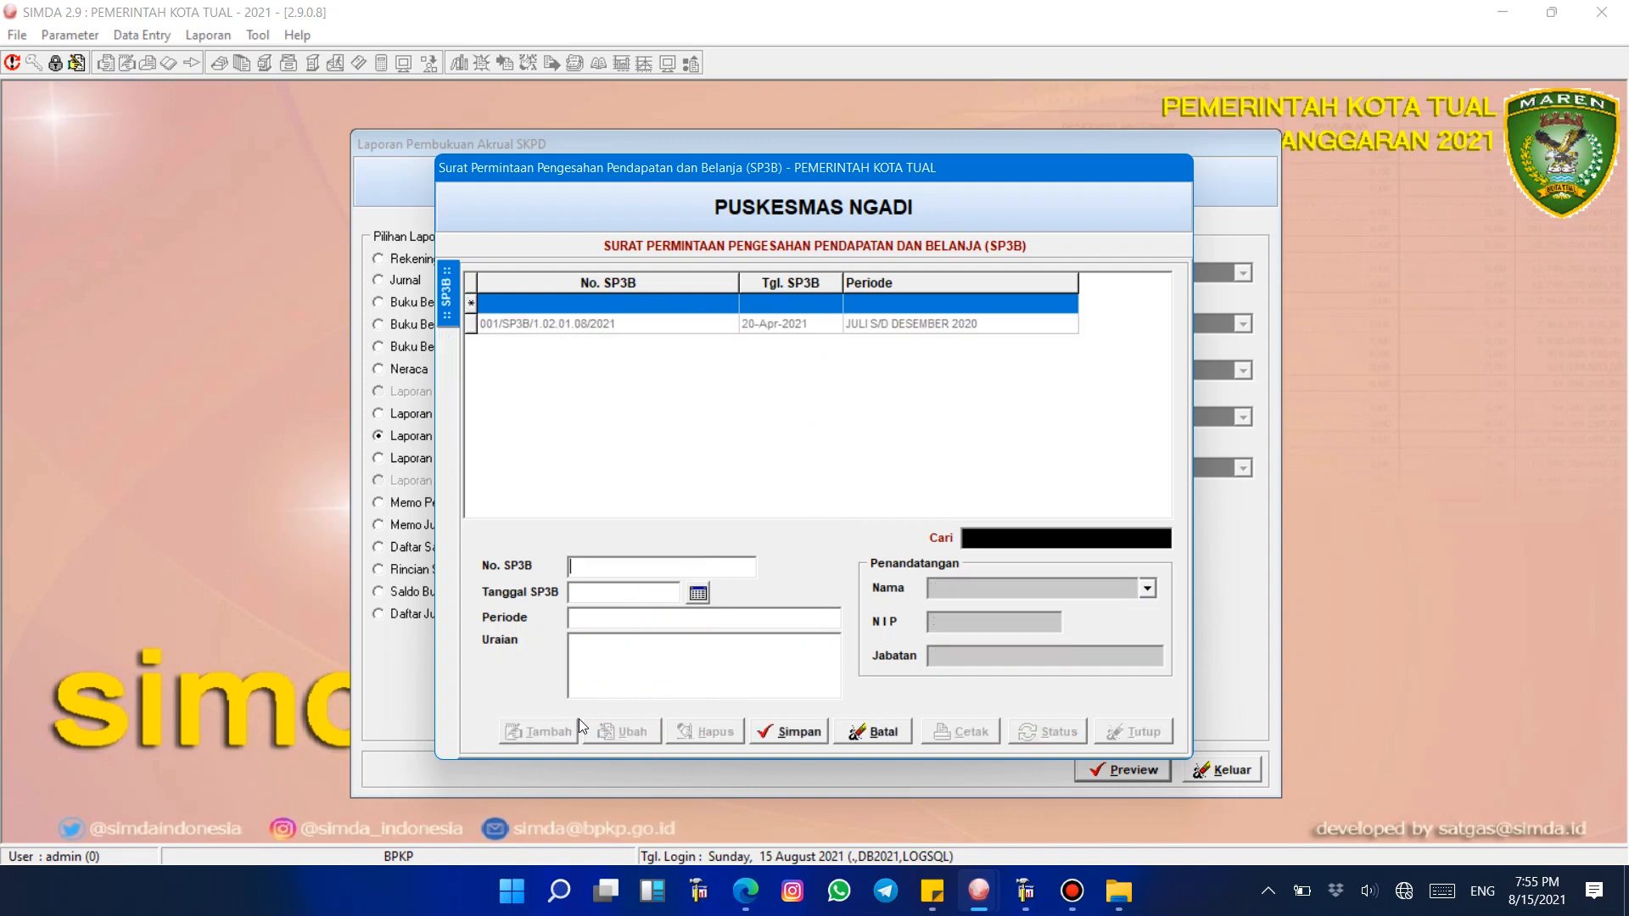
click(904, 731)
drag(710, 567, 371, 573)
key(ctrl+c)
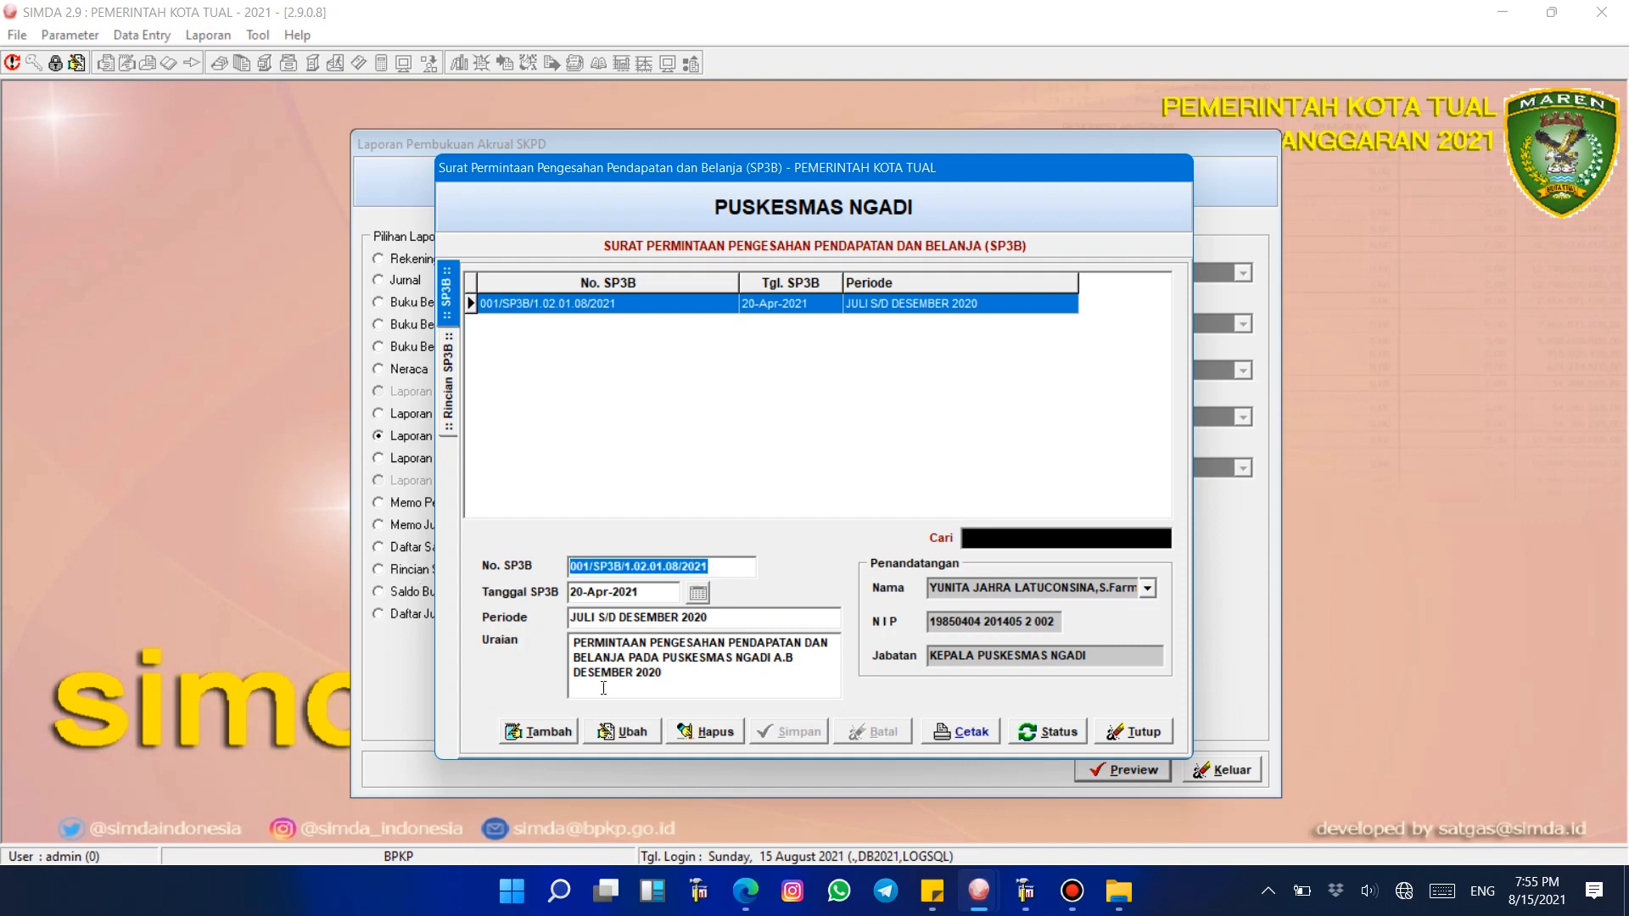
click(514, 733)
key(ctrl+v)
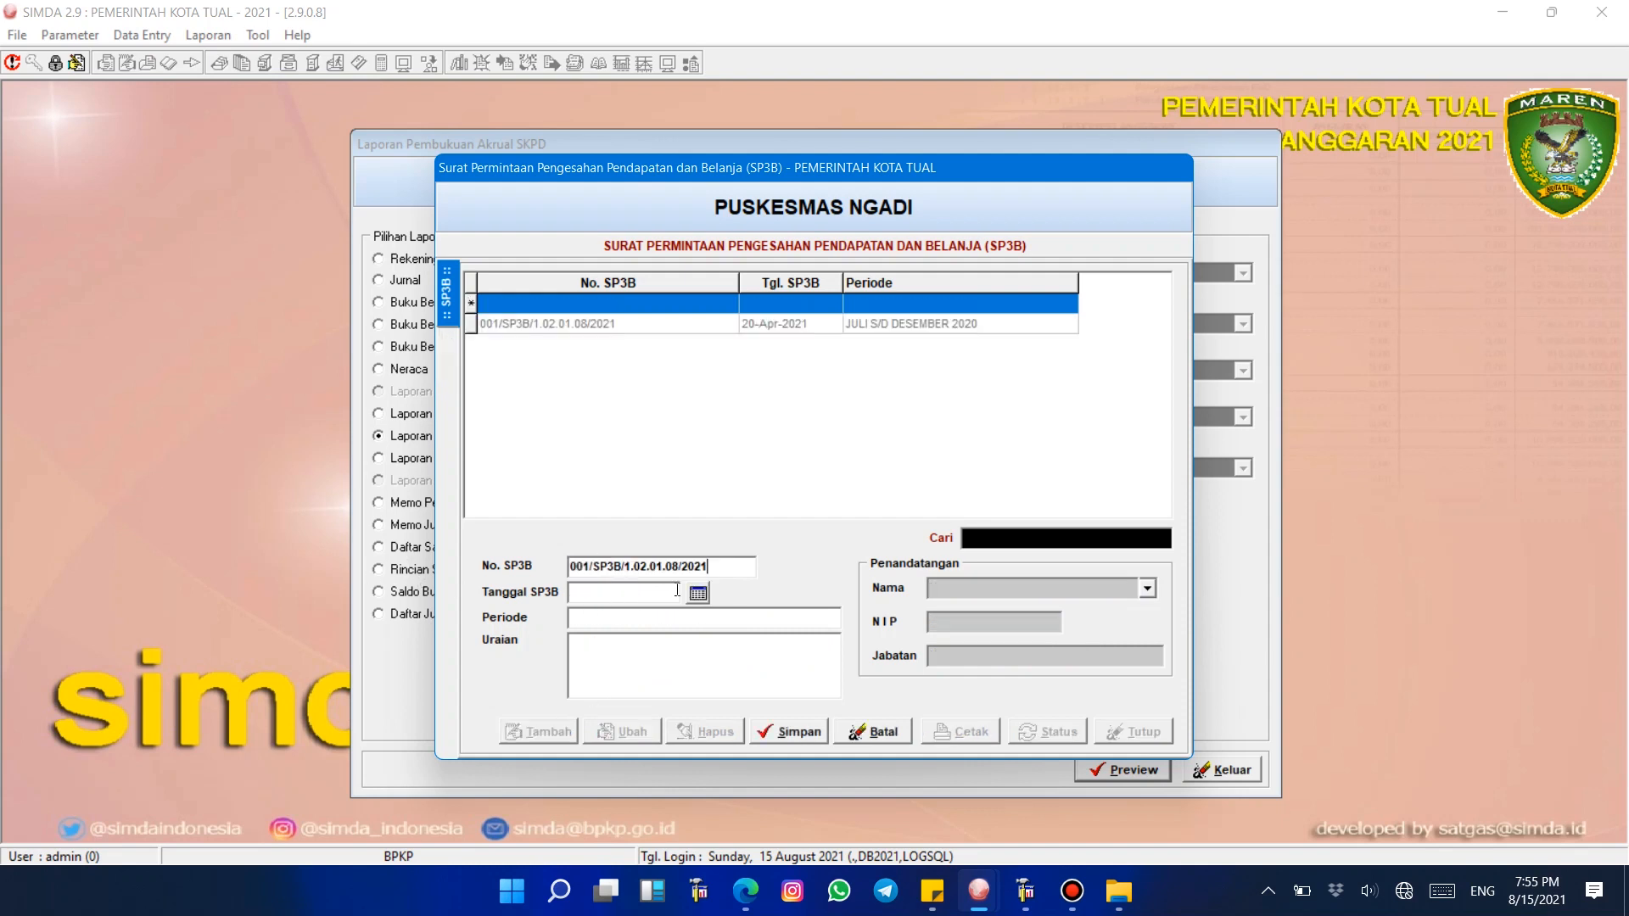
Step: Set the SP3B date to 15-Aug-2021 and the period to Tahap 3
click(699, 594)
click(984, 571)
click(638, 617)
text(Tahap 3)
Step: Enter the description Dana Kapitasi Tahap 3 and choose the Puskesmas head as signatory
click(688, 656)
text(Dana Kapitasi Tahap 3)
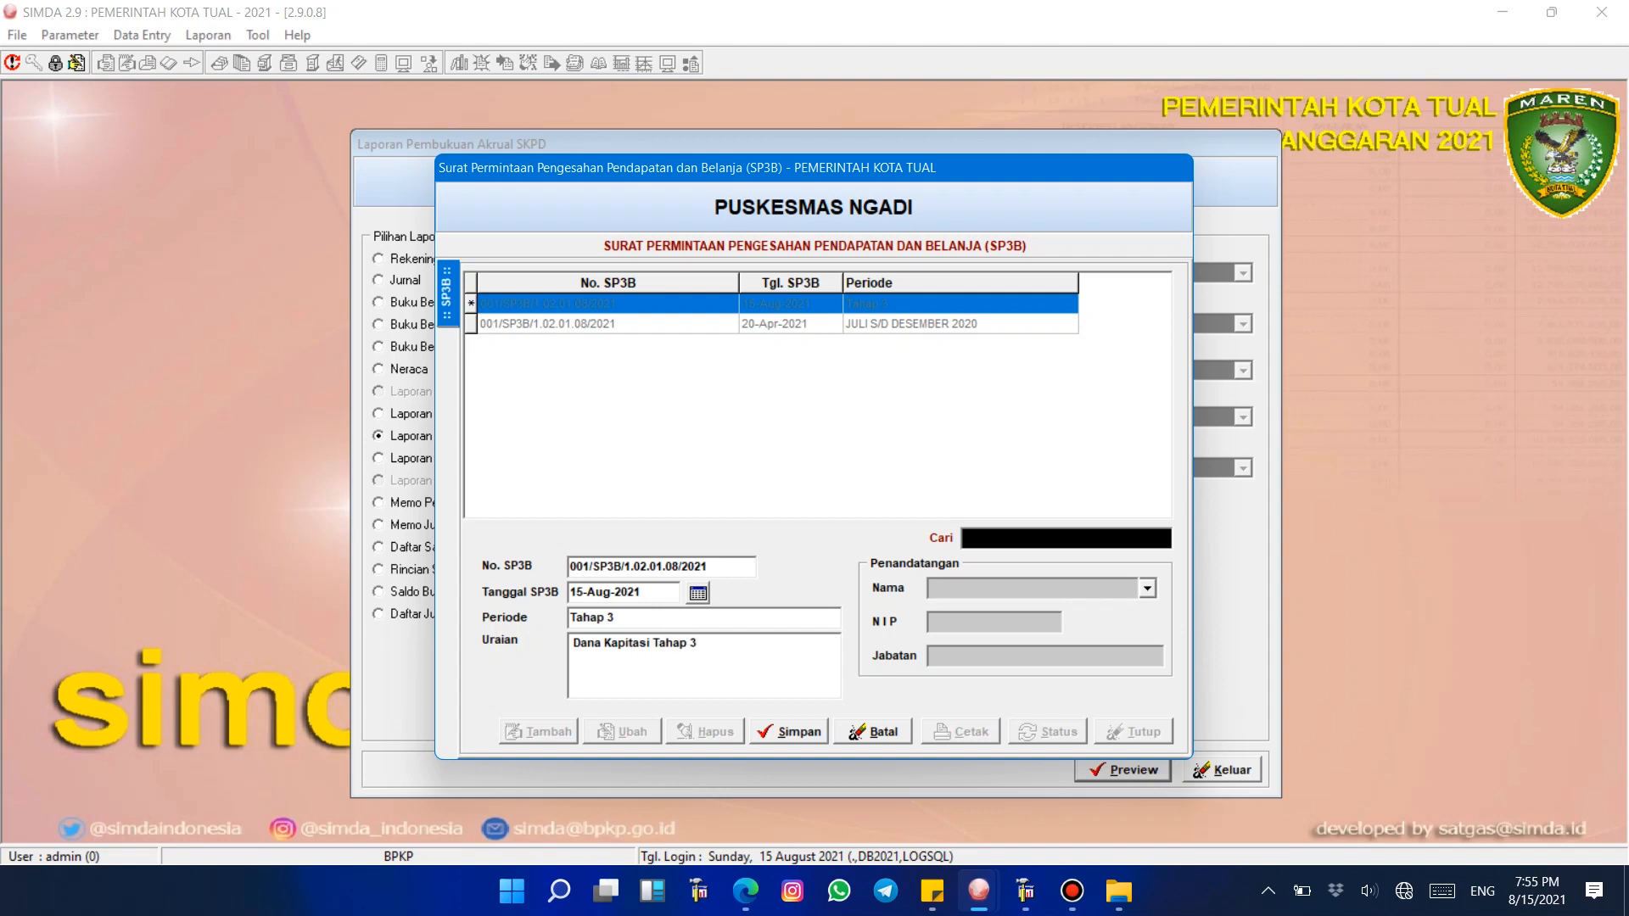
click(1147, 588)
click(1134, 610)
Step: Save the SP3B with the number changed to 002/SP3B/1.02.01.08/2021
click(810, 735)
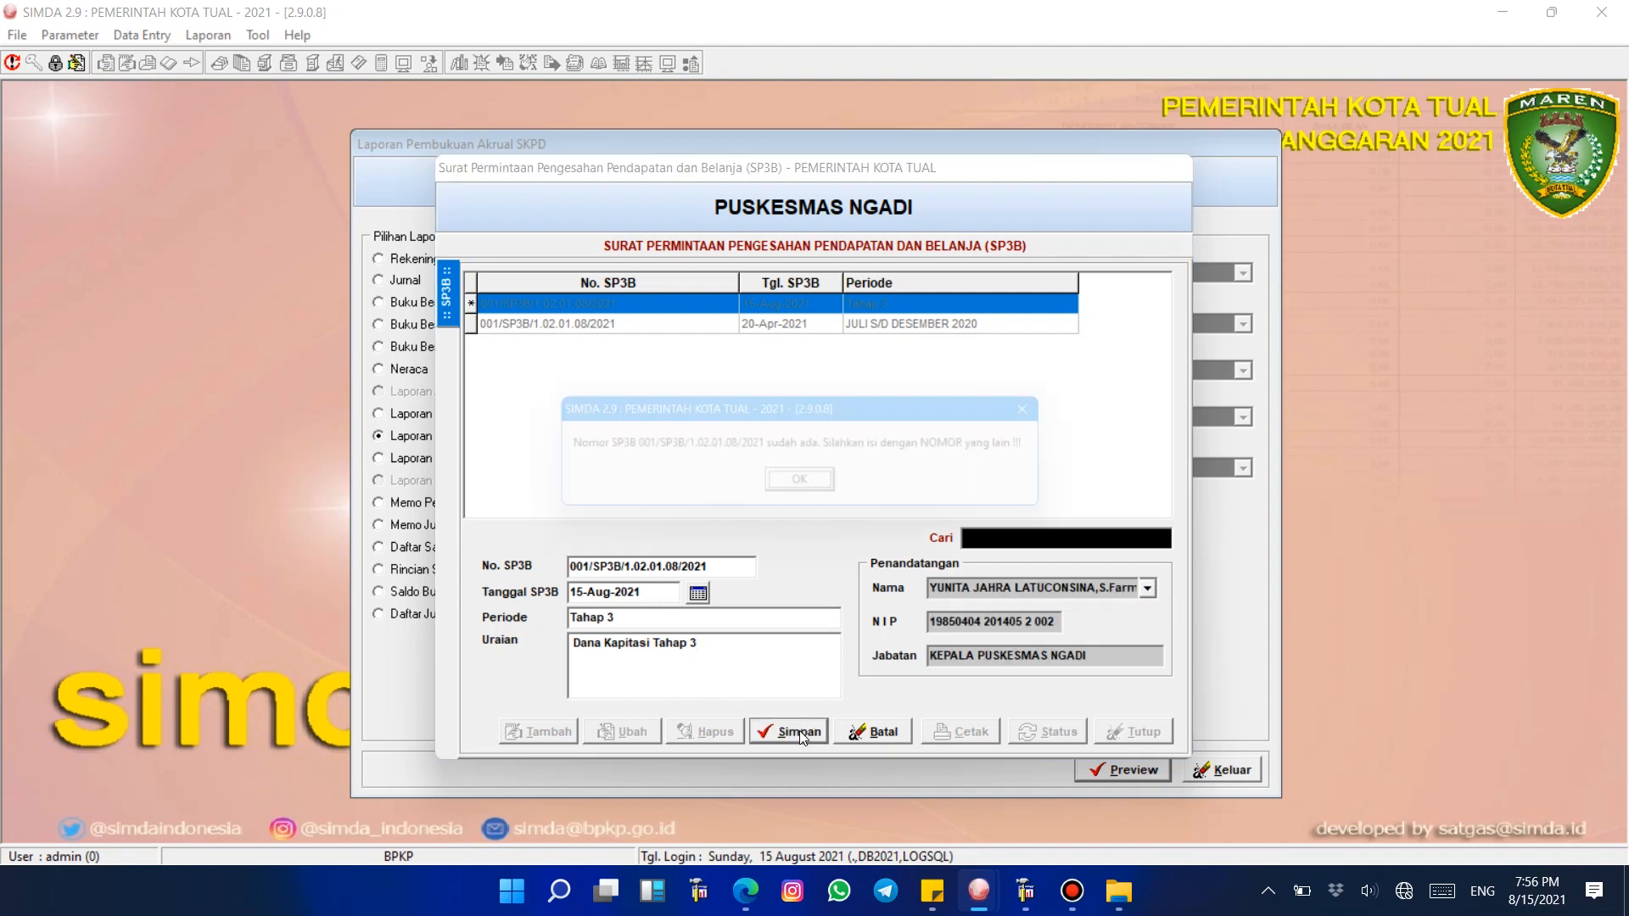
click(813, 488)
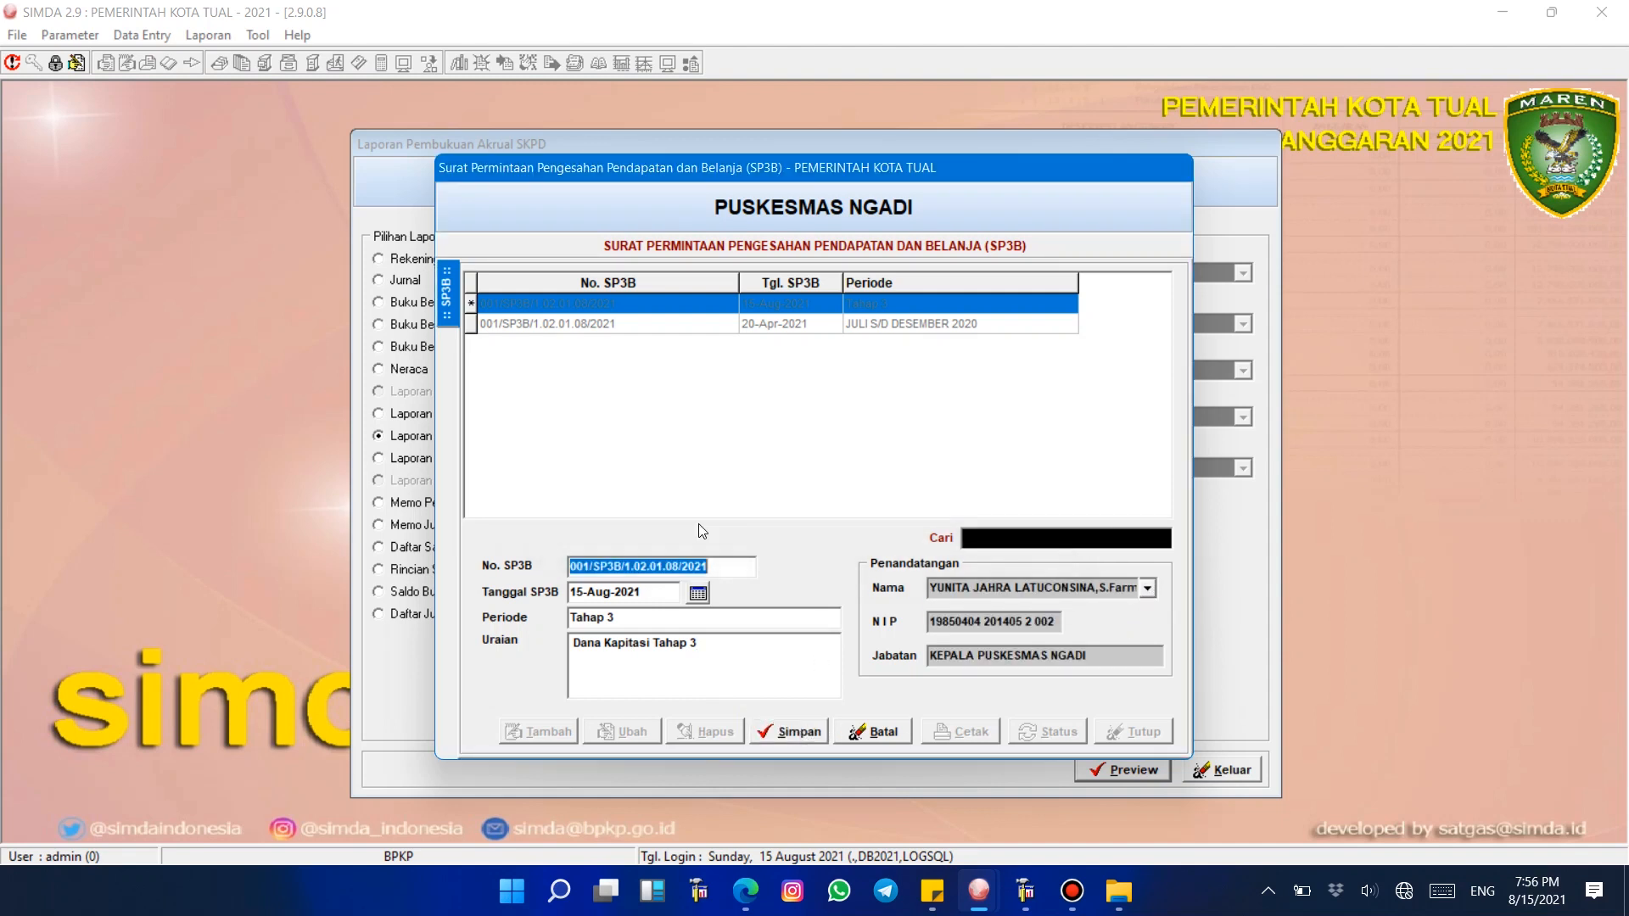
key(BackSpace)
text(2)
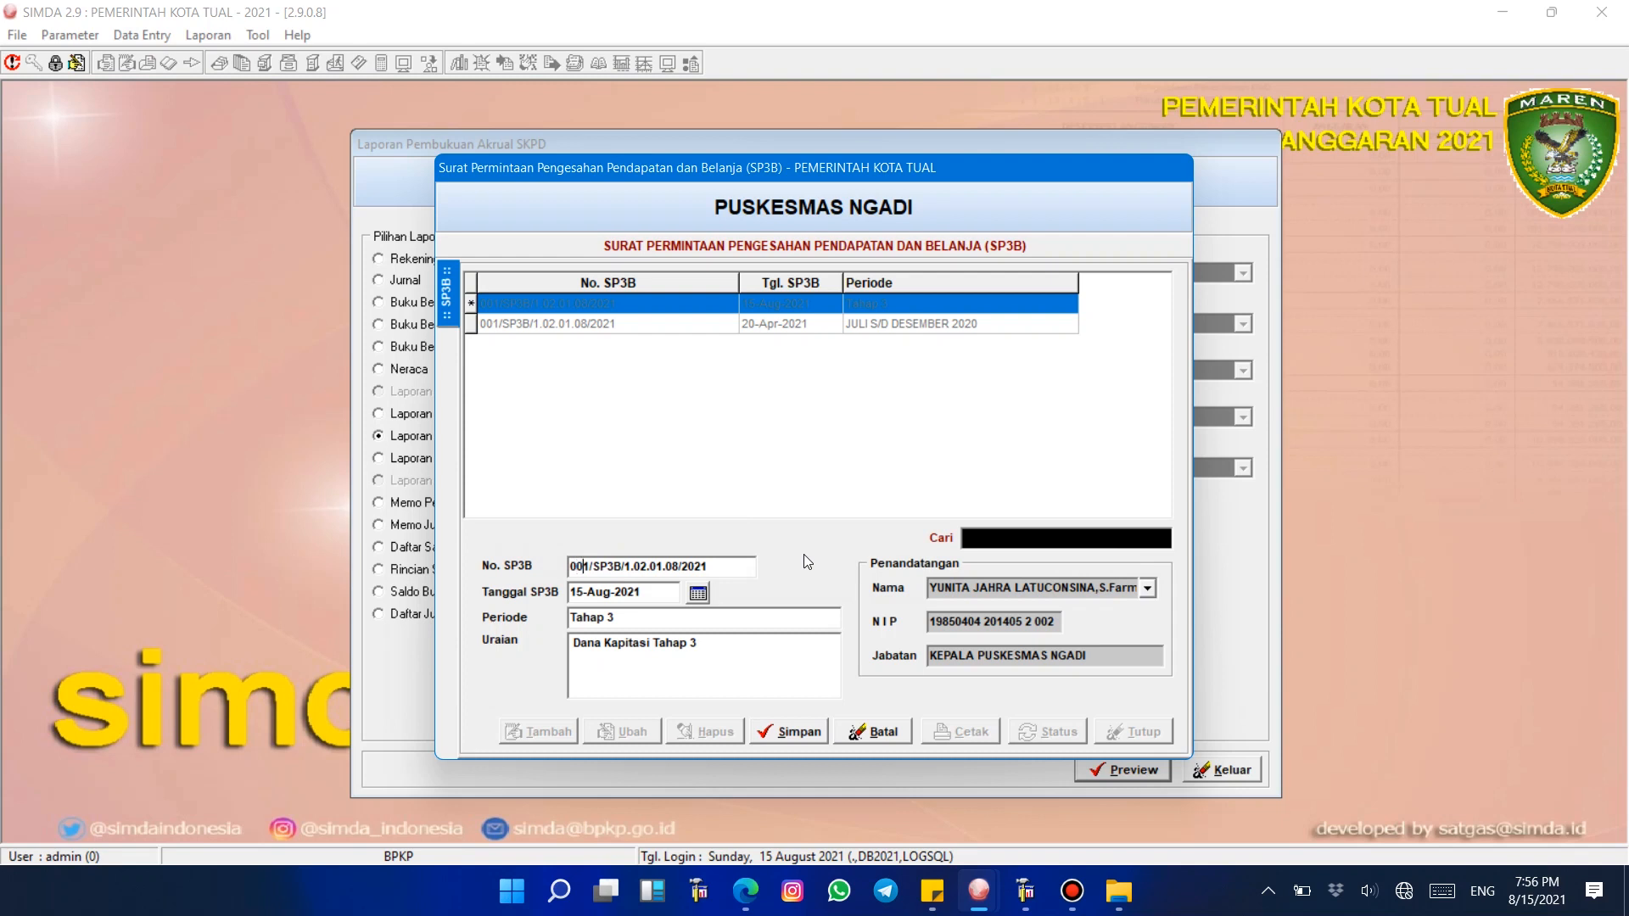
click(810, 732)
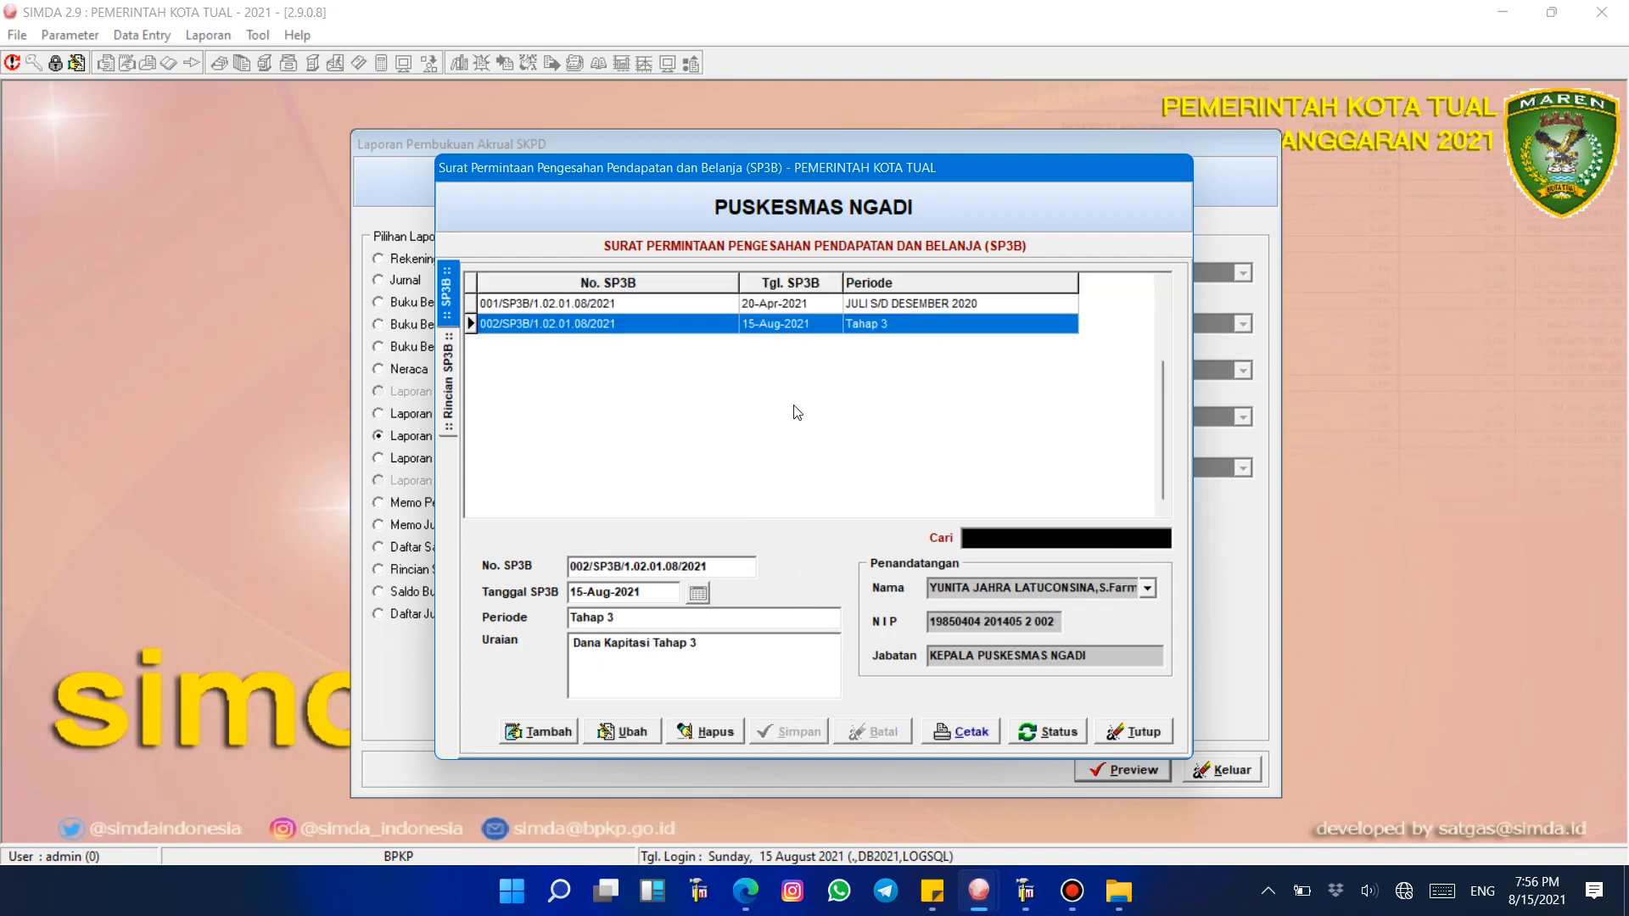
Step: Edit the new SP3B record's period to Januari - Maret and save it
click(789, 308)
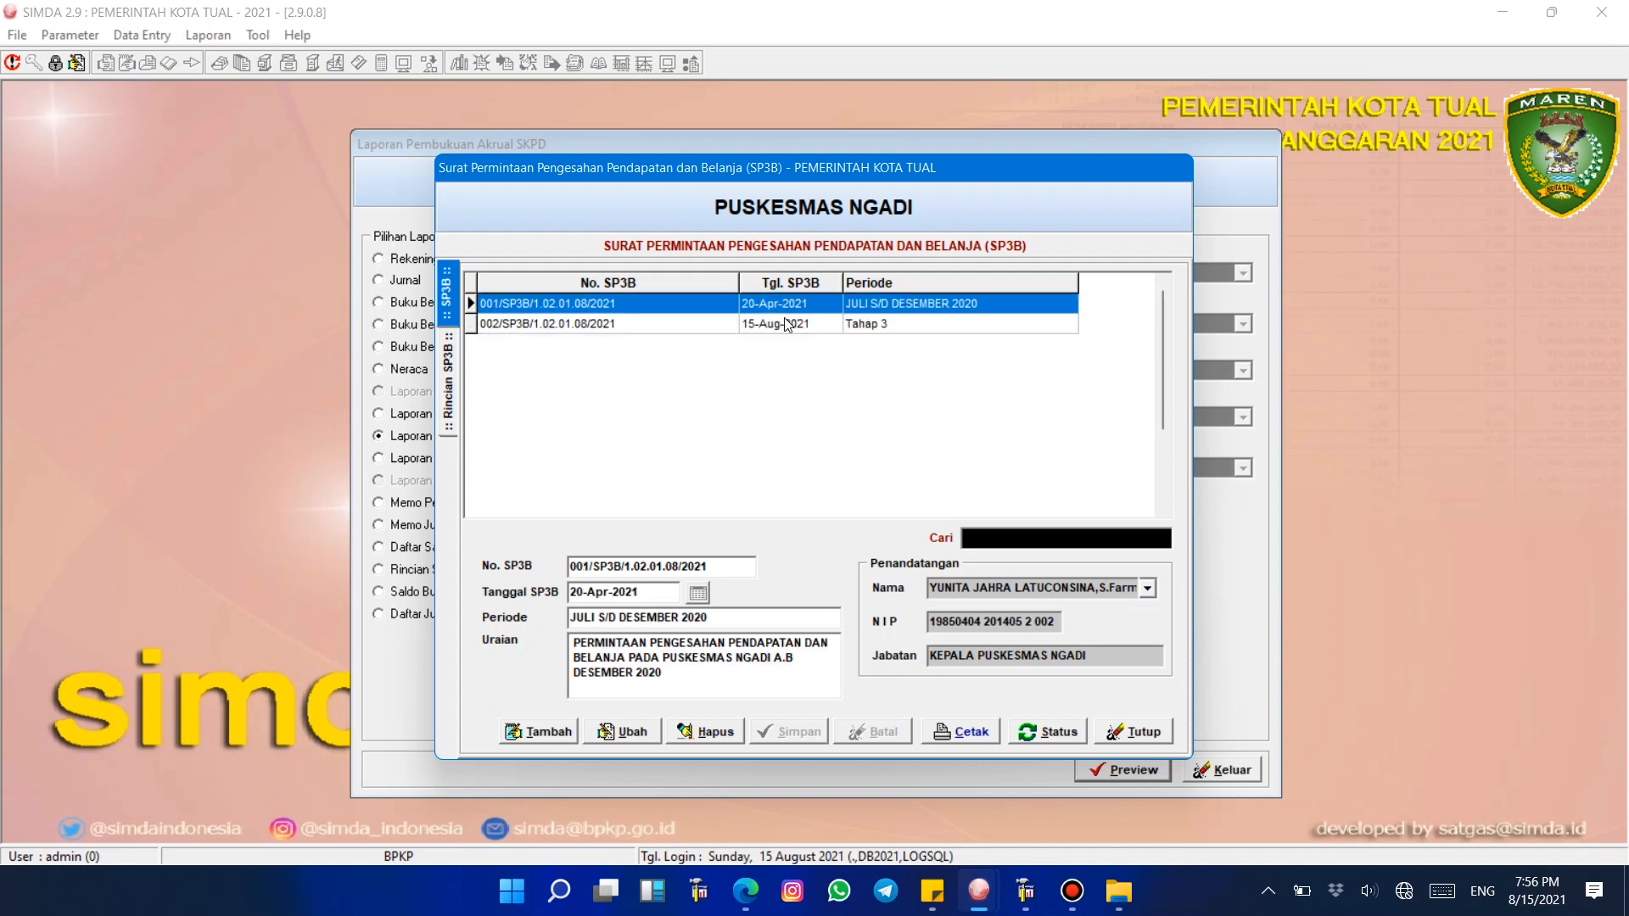
click(788, 324)
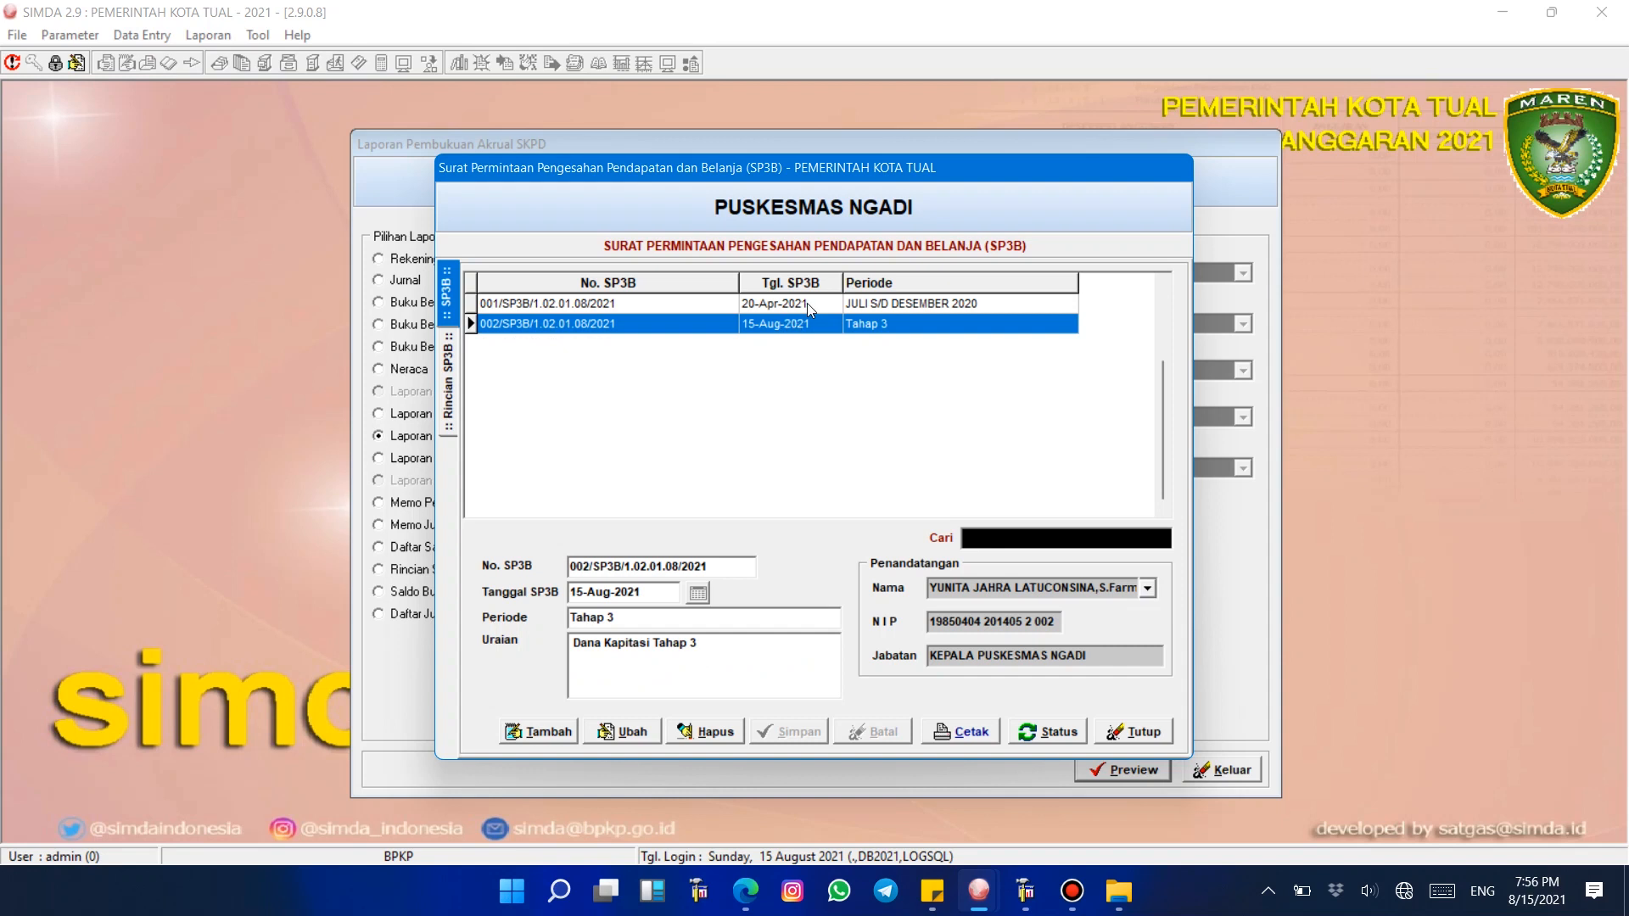
click(627, 731)
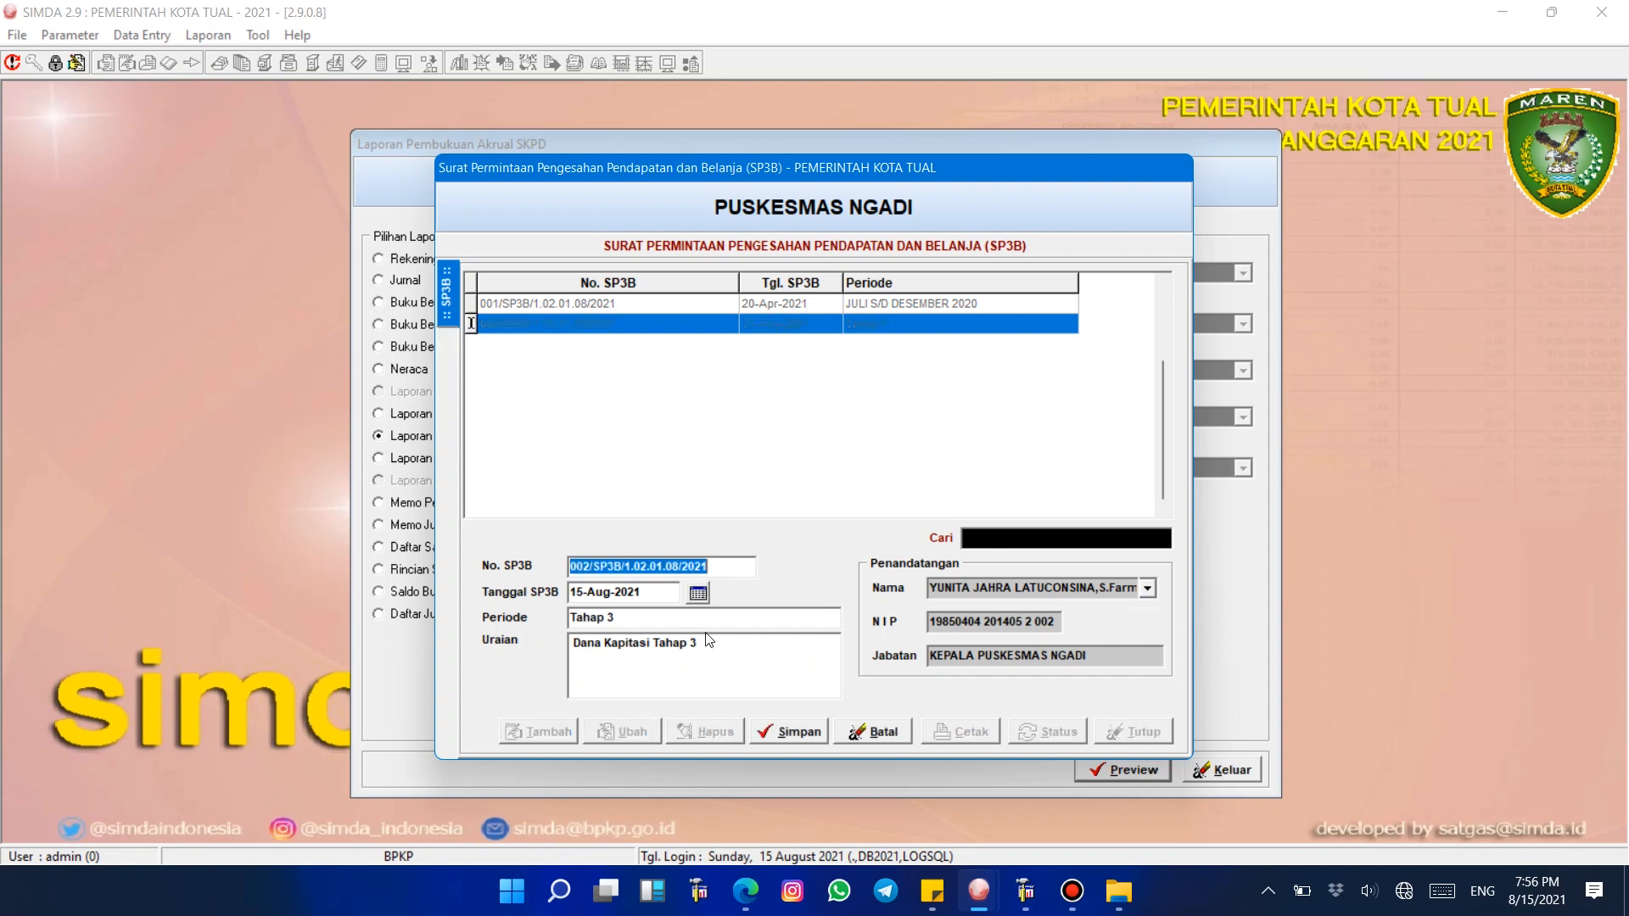
click(723, 646)
drag(724, 647, 429, 613)
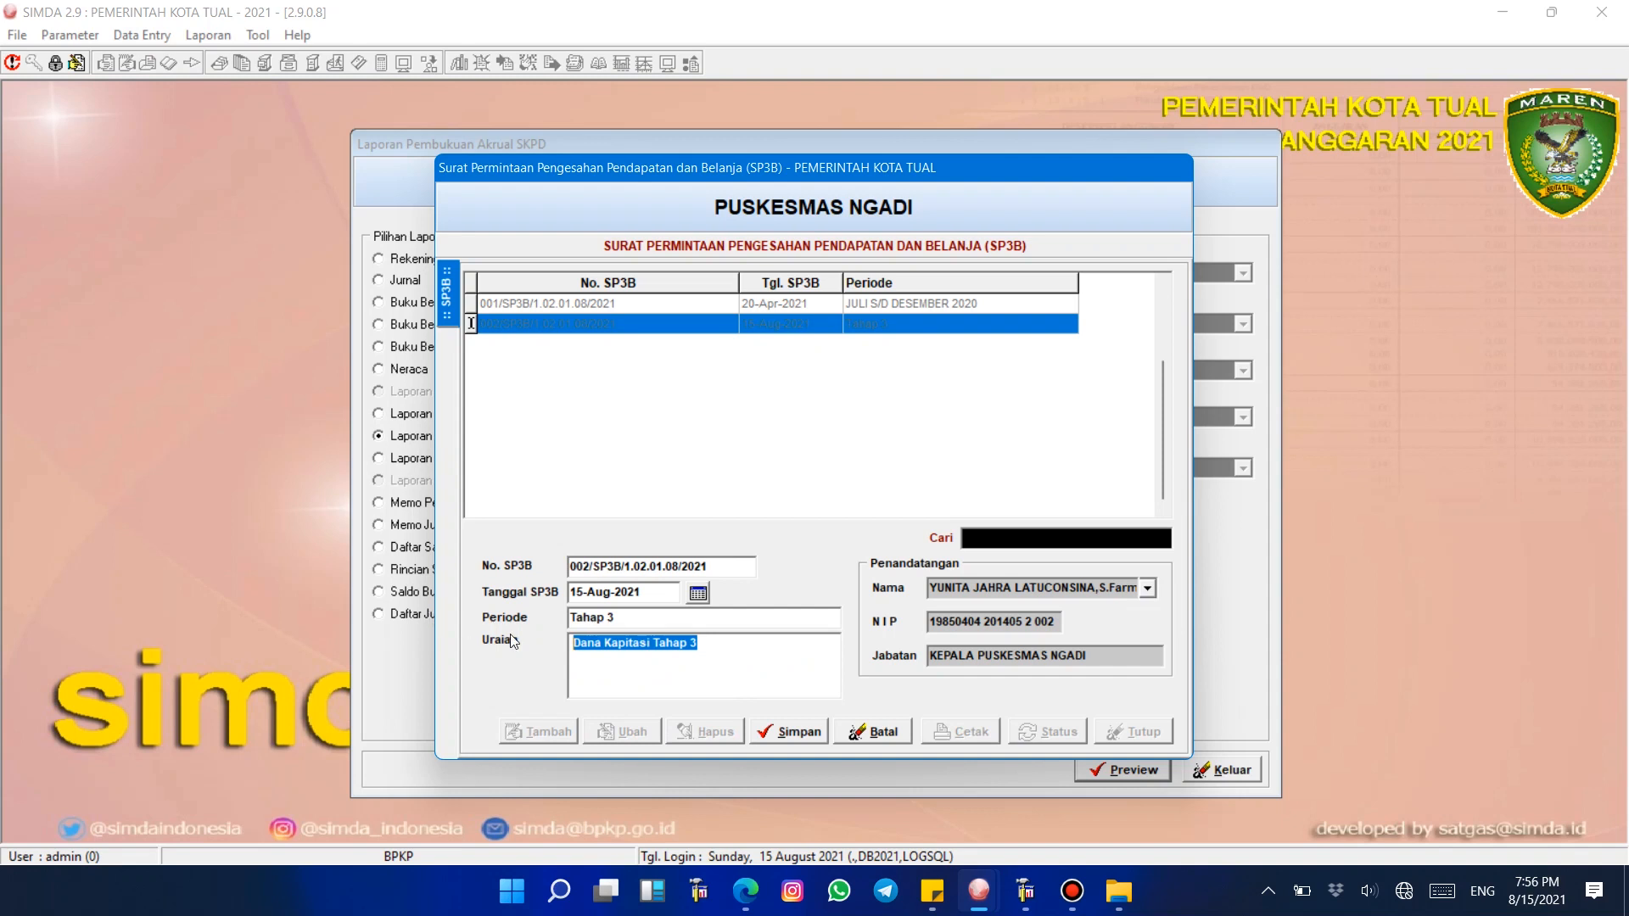
key(shift+Tab)
text(Ja)
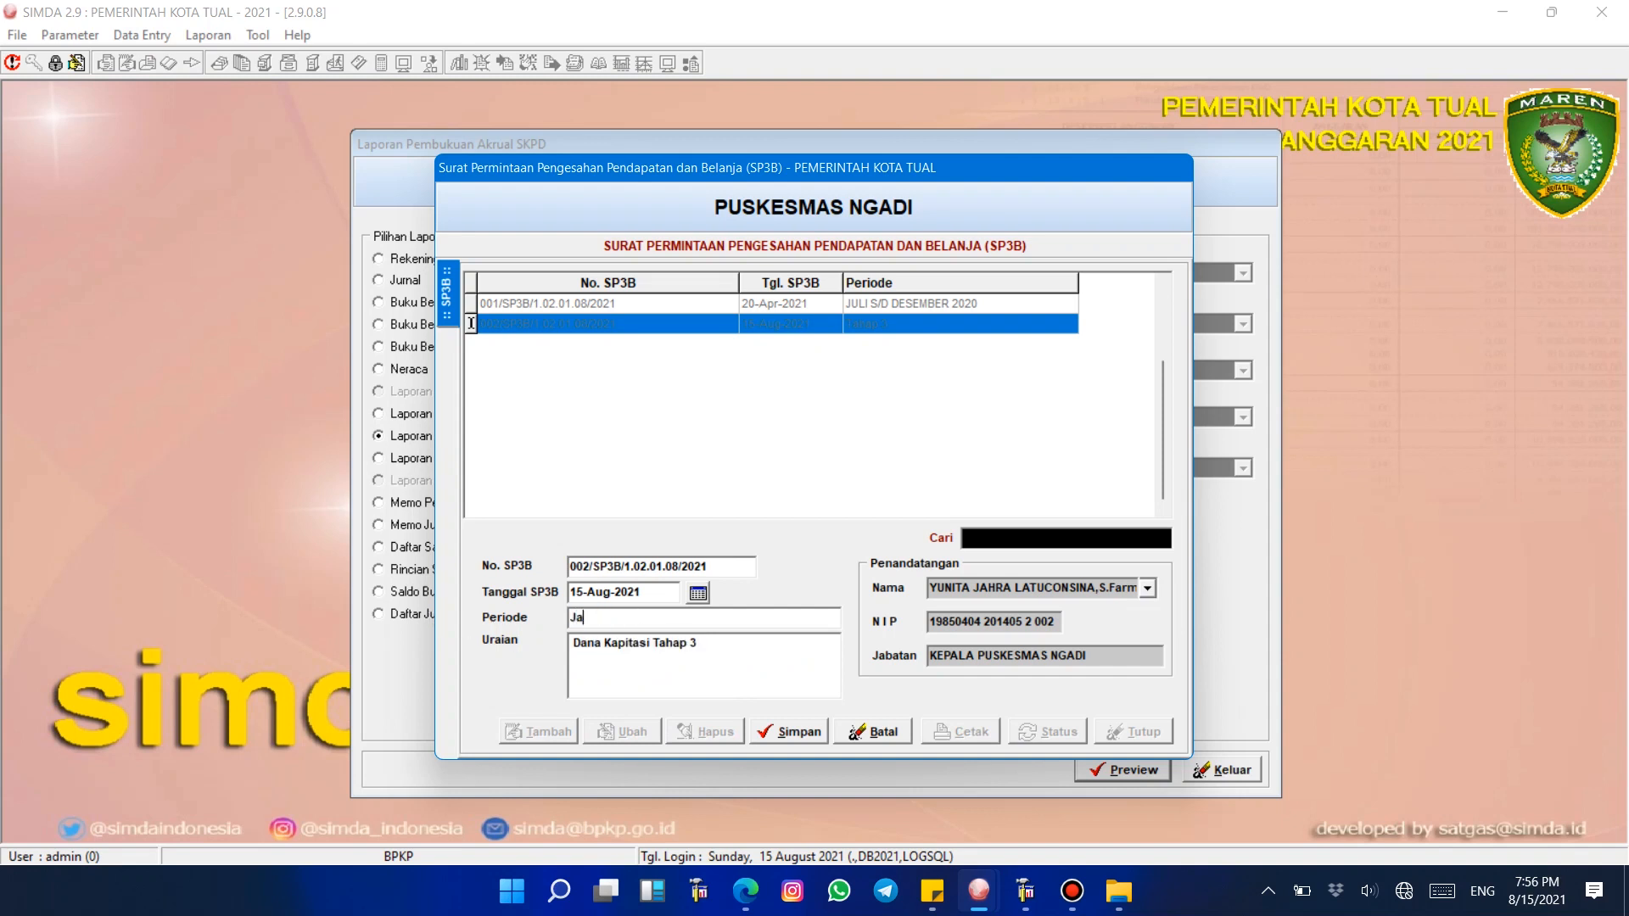
text(nuari - Maret)
click(769, 732)
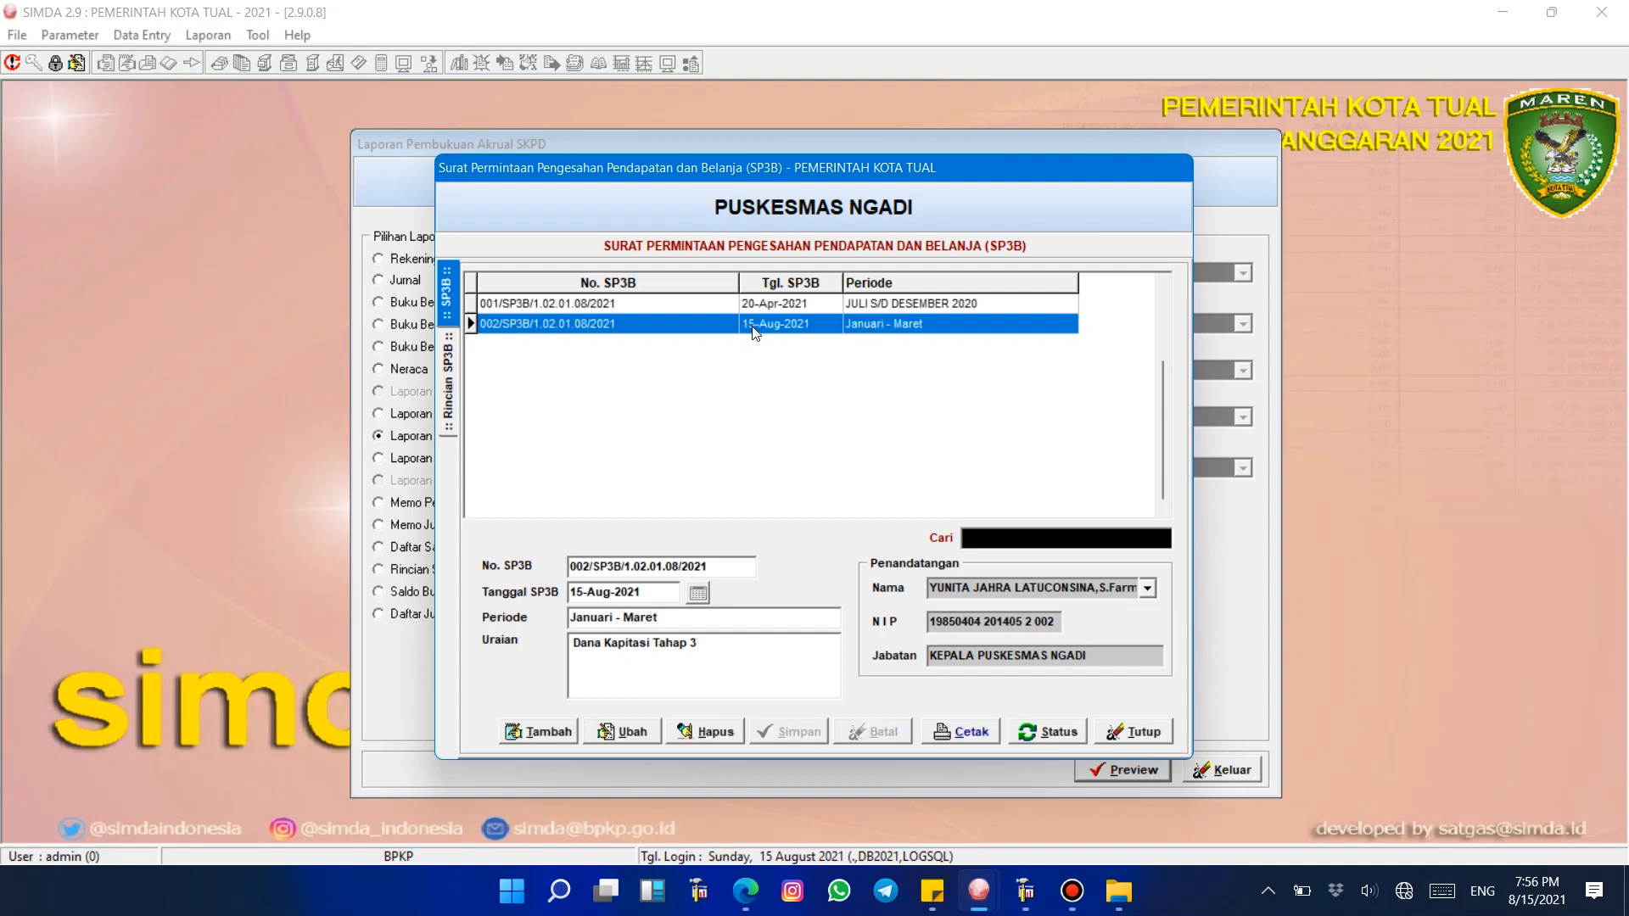
Step: Add a detail line to the new SP3B, choosing program 16 and the Pengelolaan Pelayanan Kesehatan Gizi Masyarakat activity
double_click(753, 333)
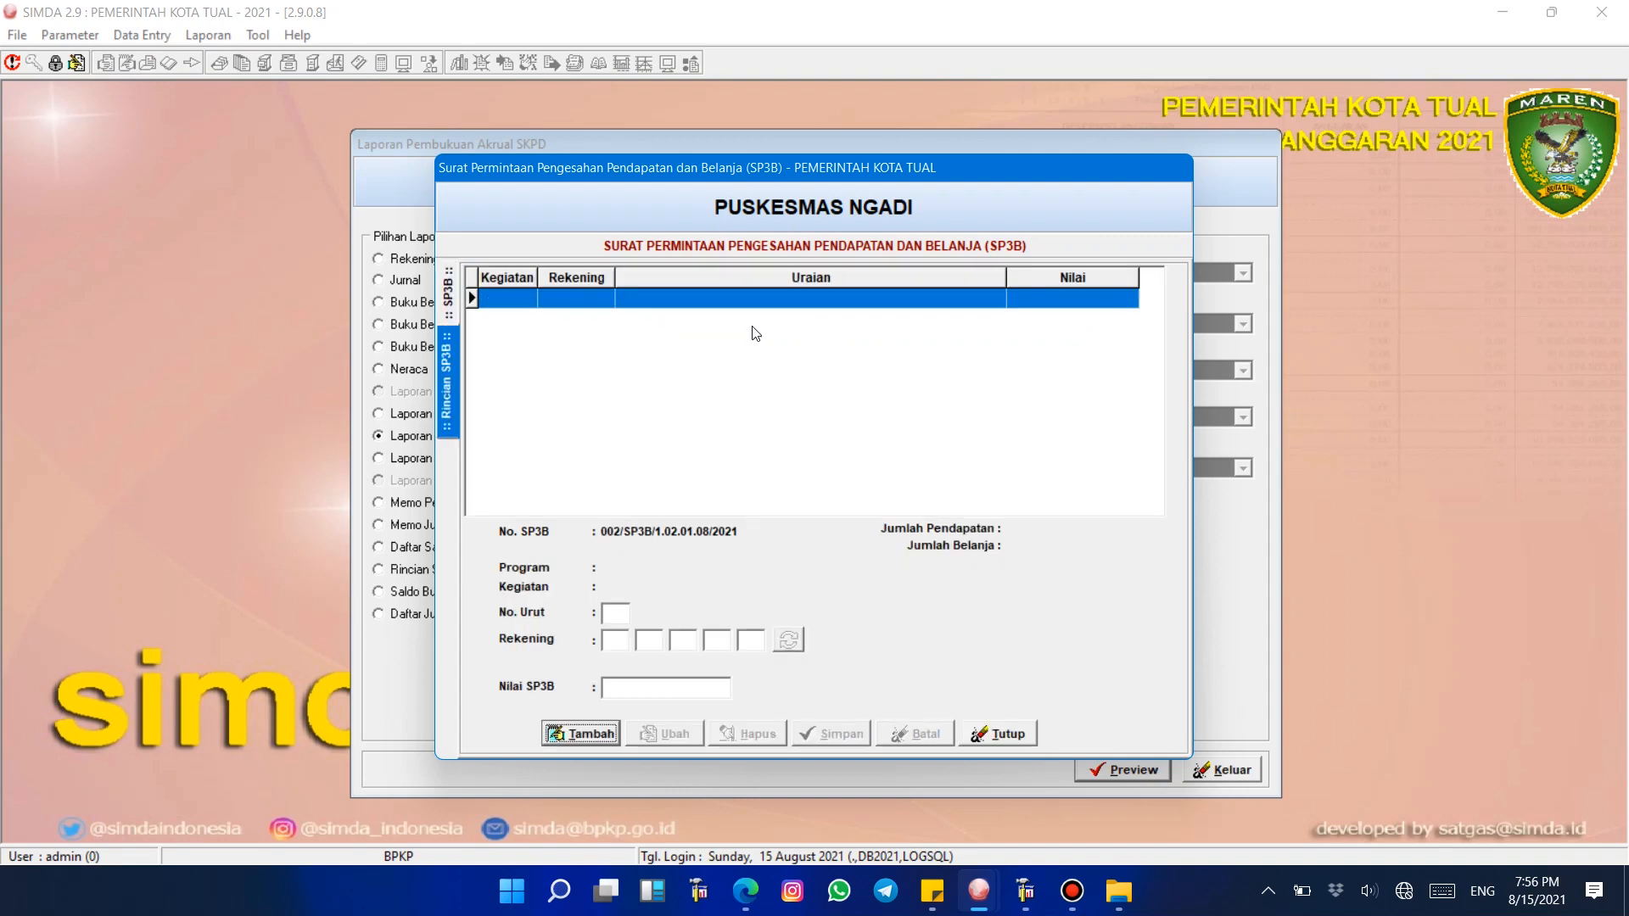
click(596, 735)
click(789, 641)
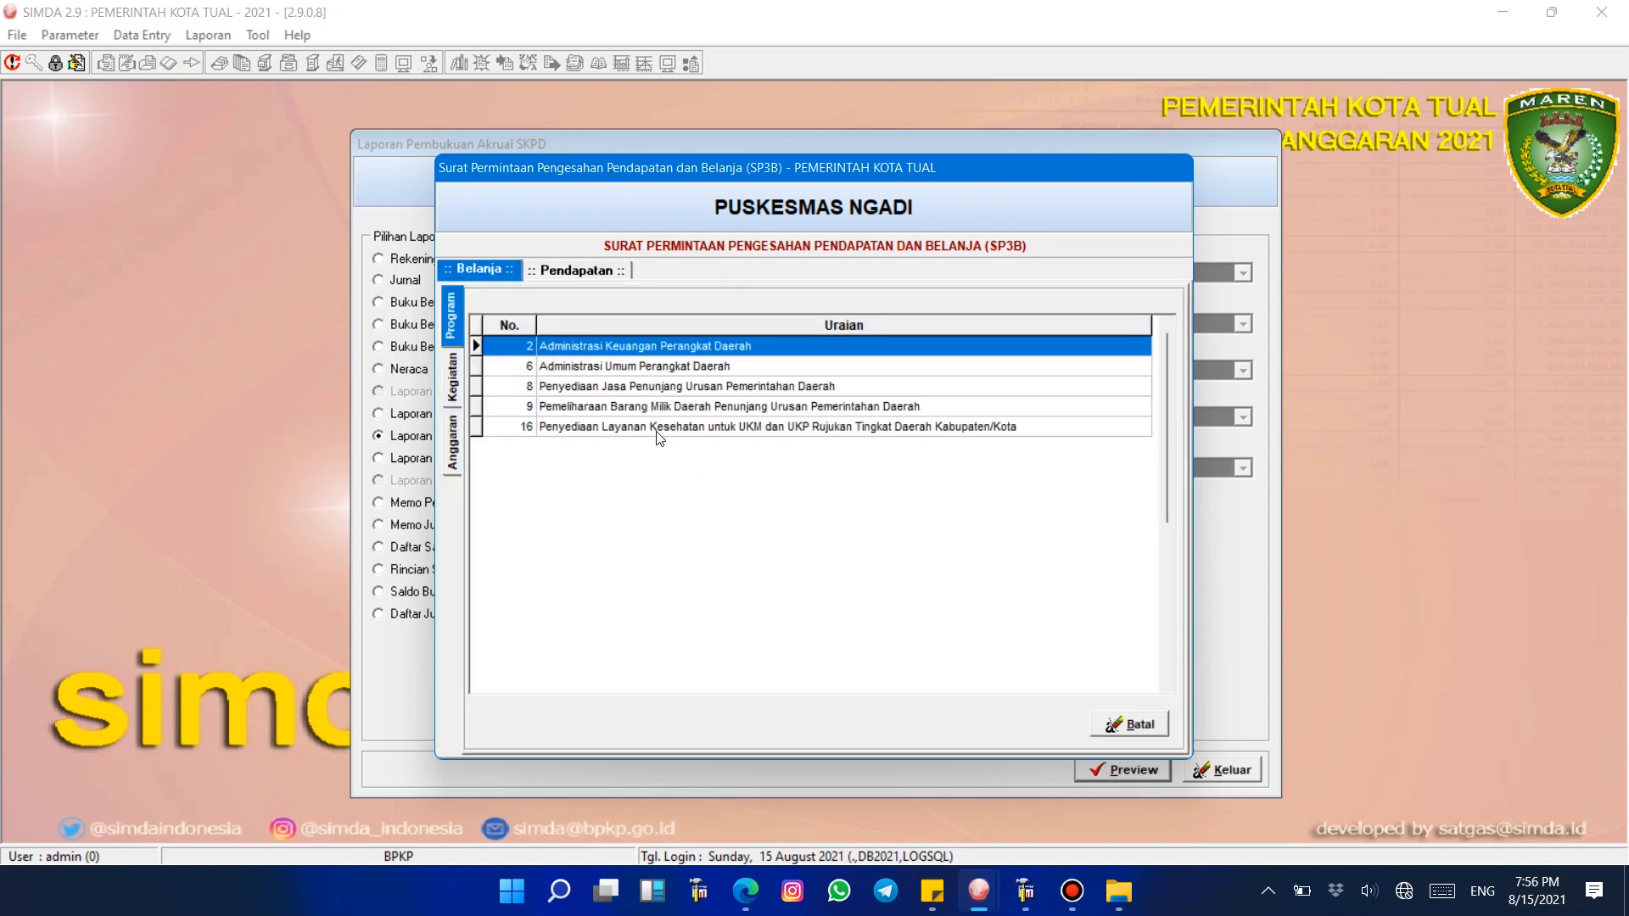
double_click(667, 426)
double_click(674, 348)
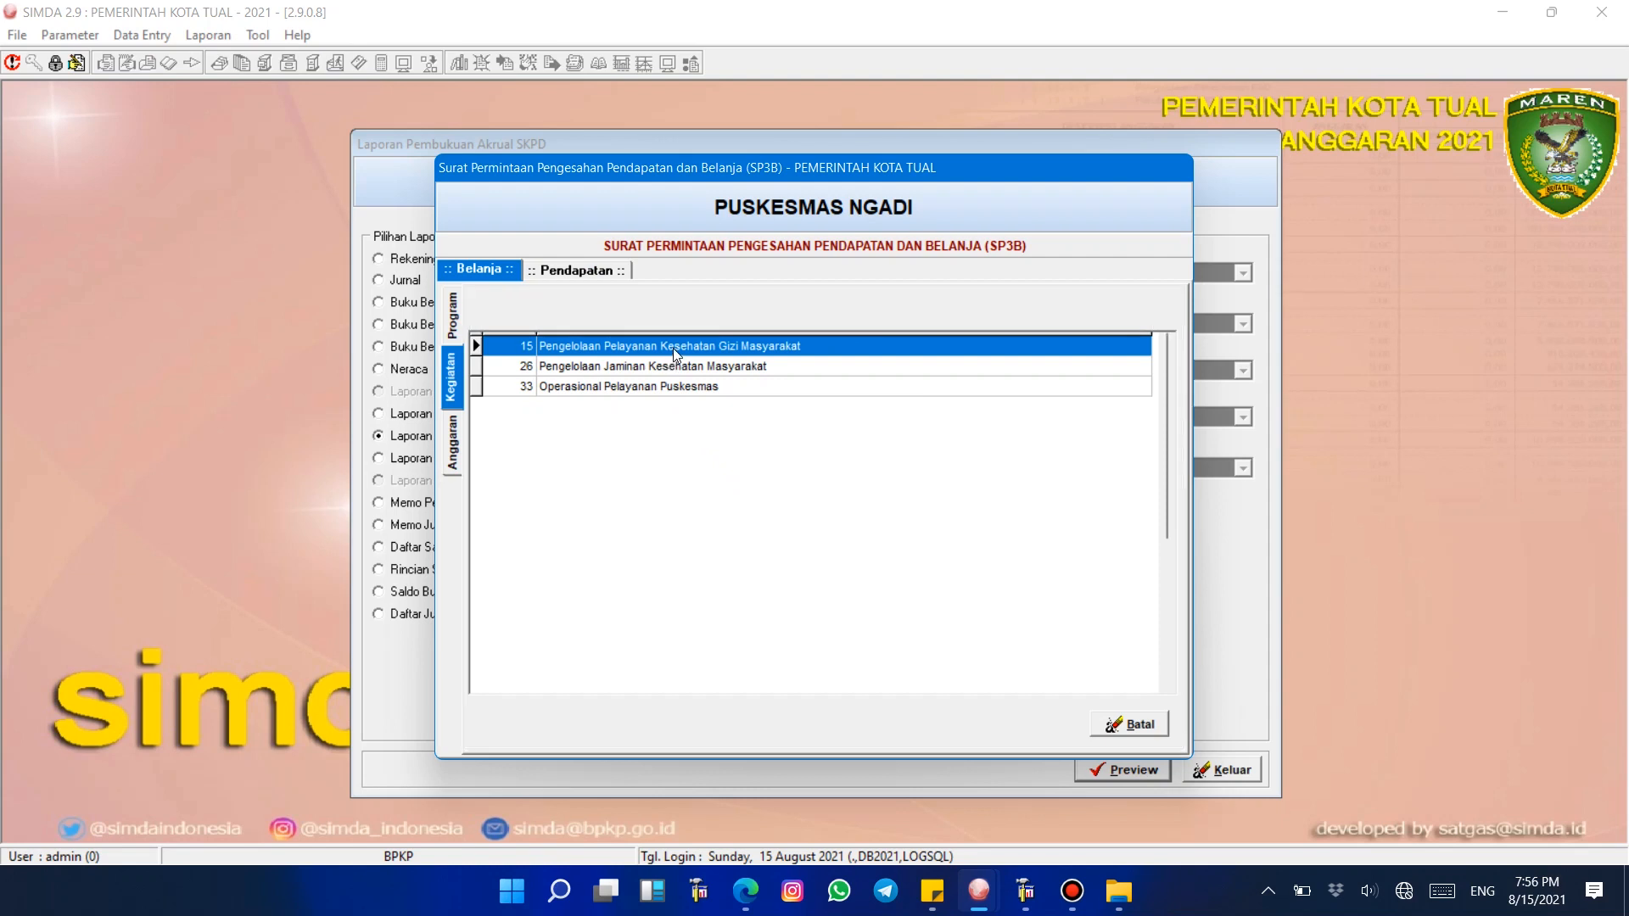
click(674, 403)
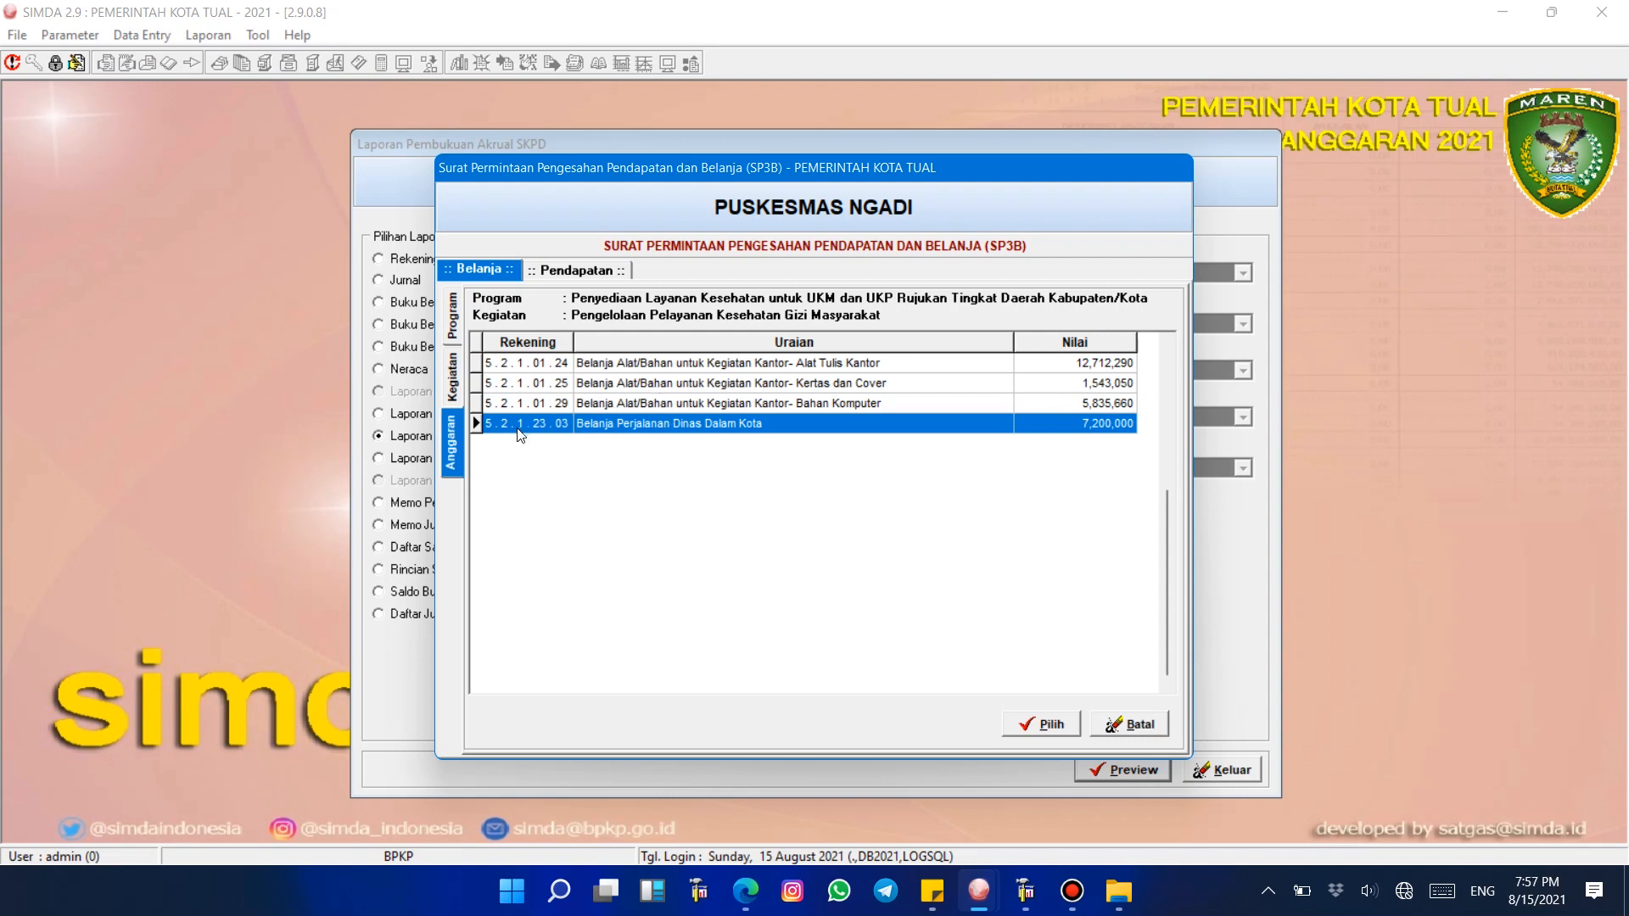
Step: Review the budget account rows listed under the Pengelolaan Pelayanan Kesehatan Gizi Masyarakat activity in the SP3B selection dialog
click(559, 411)
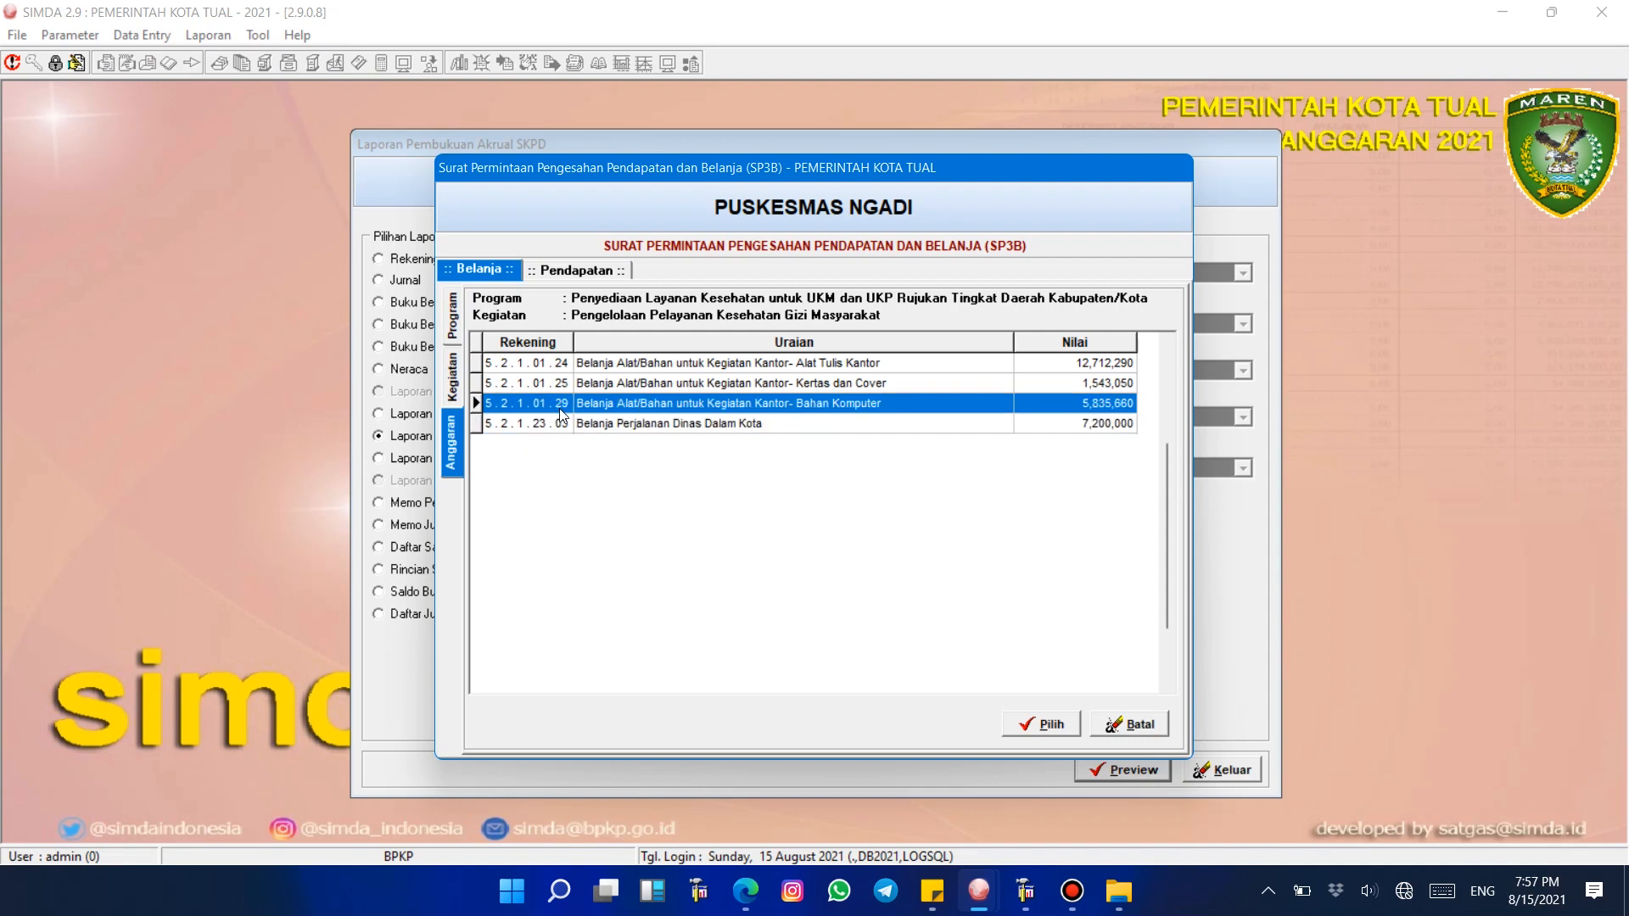
click(635, 380)
click(638, 366)
click(635, 385)
click(632, 408)
click(631, 425)
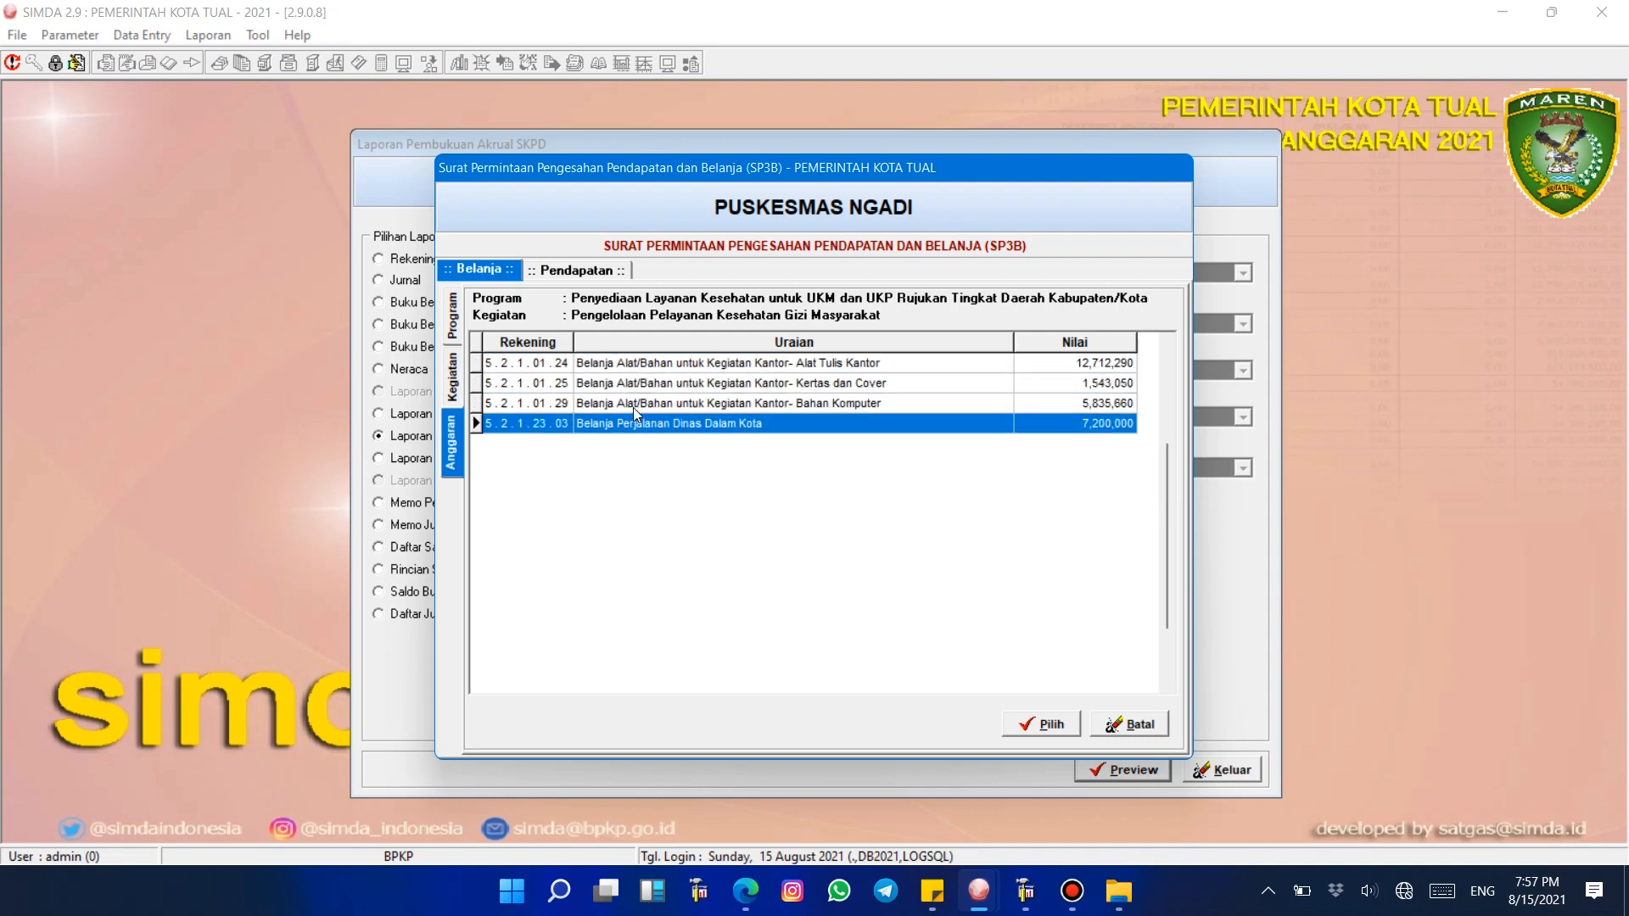
click(633, 408)
click(635, 386)
click(642, 366)
click(643, 384)
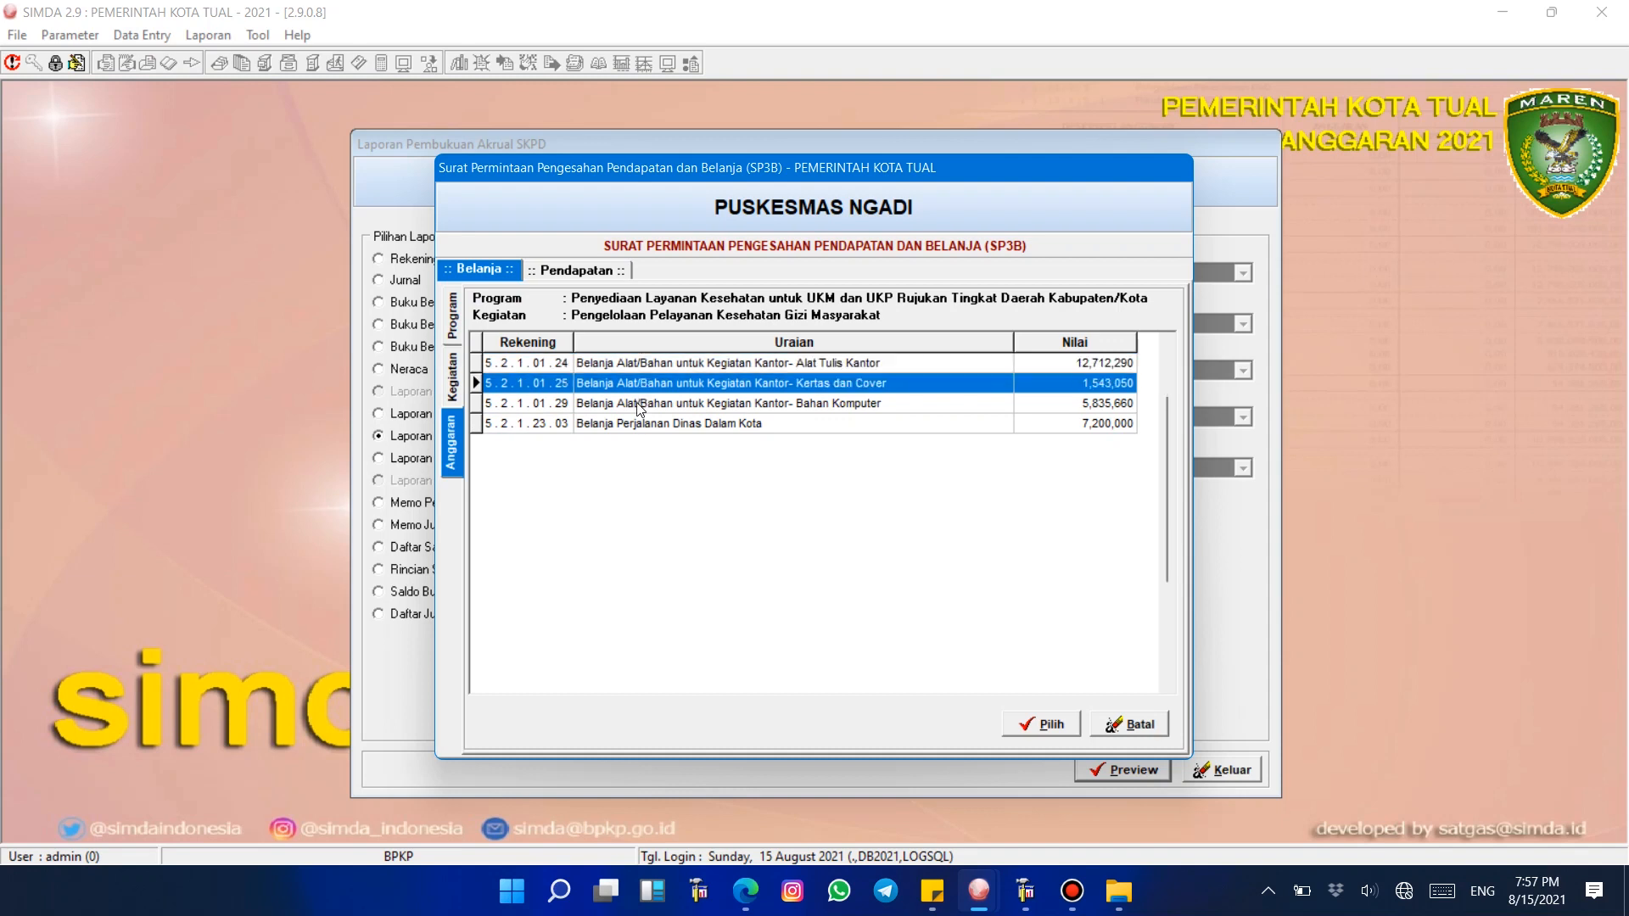
click(639, 405)
click(634, 423)
click(639, 407)
click(639, 383)
click(640, 363)
click(634, 384)
click(629, 406)
click(630, 424)
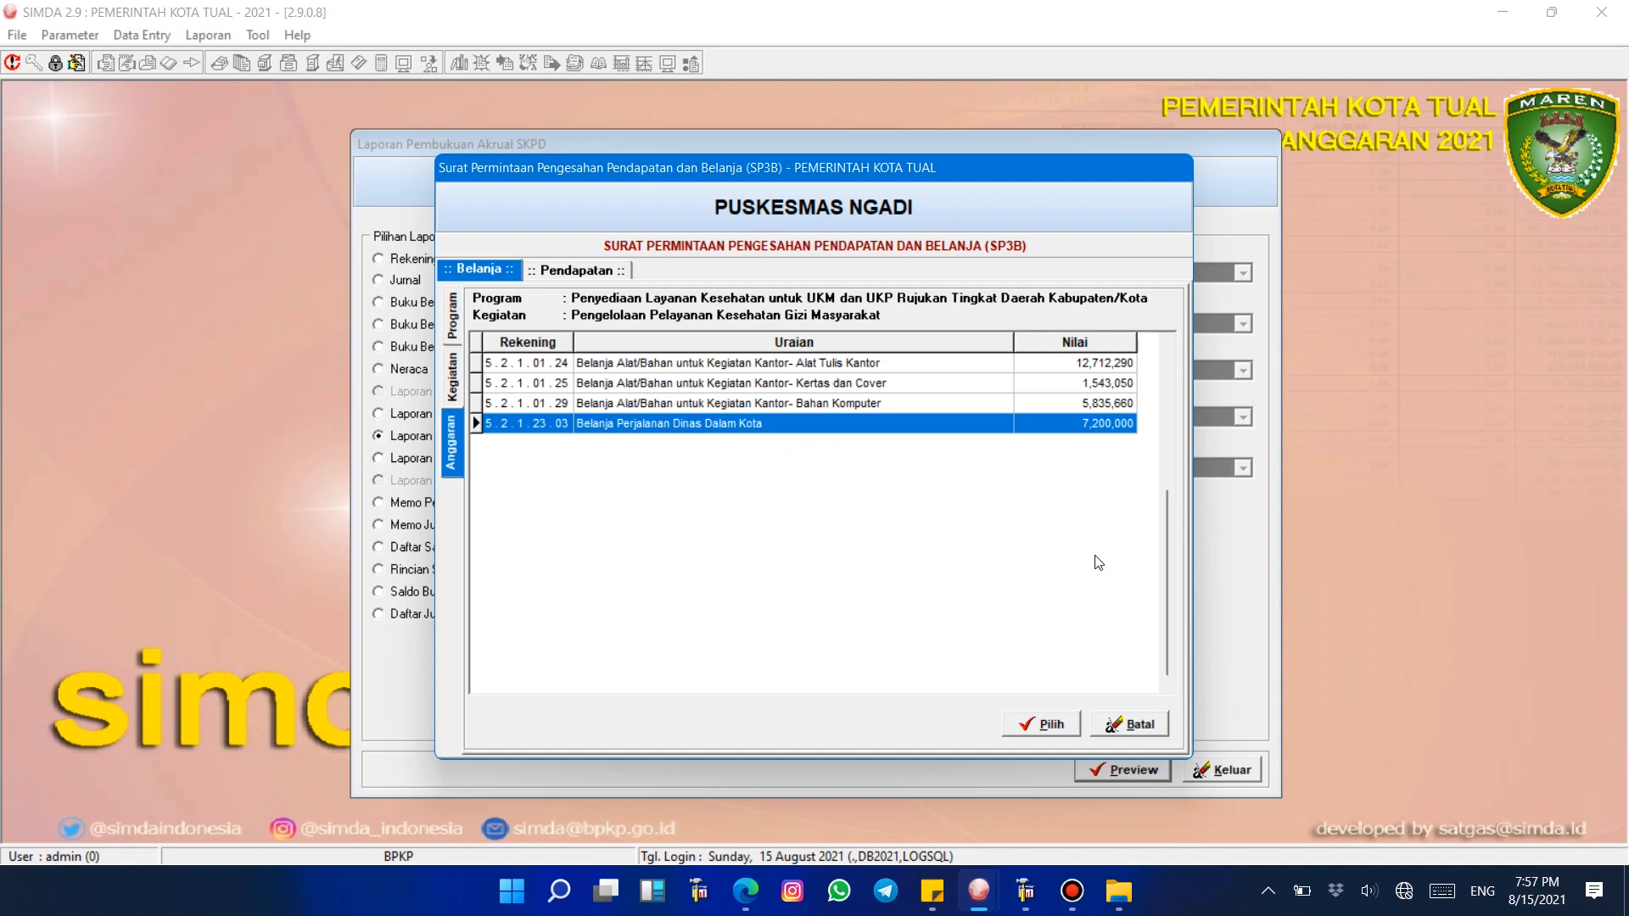
Step: Go through the office supply and official travel expenditure rows again to examine their account codes and amounts
click(834, 404)
click(845, 381)
click(850, 361)
click(852, 381)
click(853, 422)
click(854, 404)
click(866, 380)
click(863, 361)
click(855, 387)
click(855, 404)
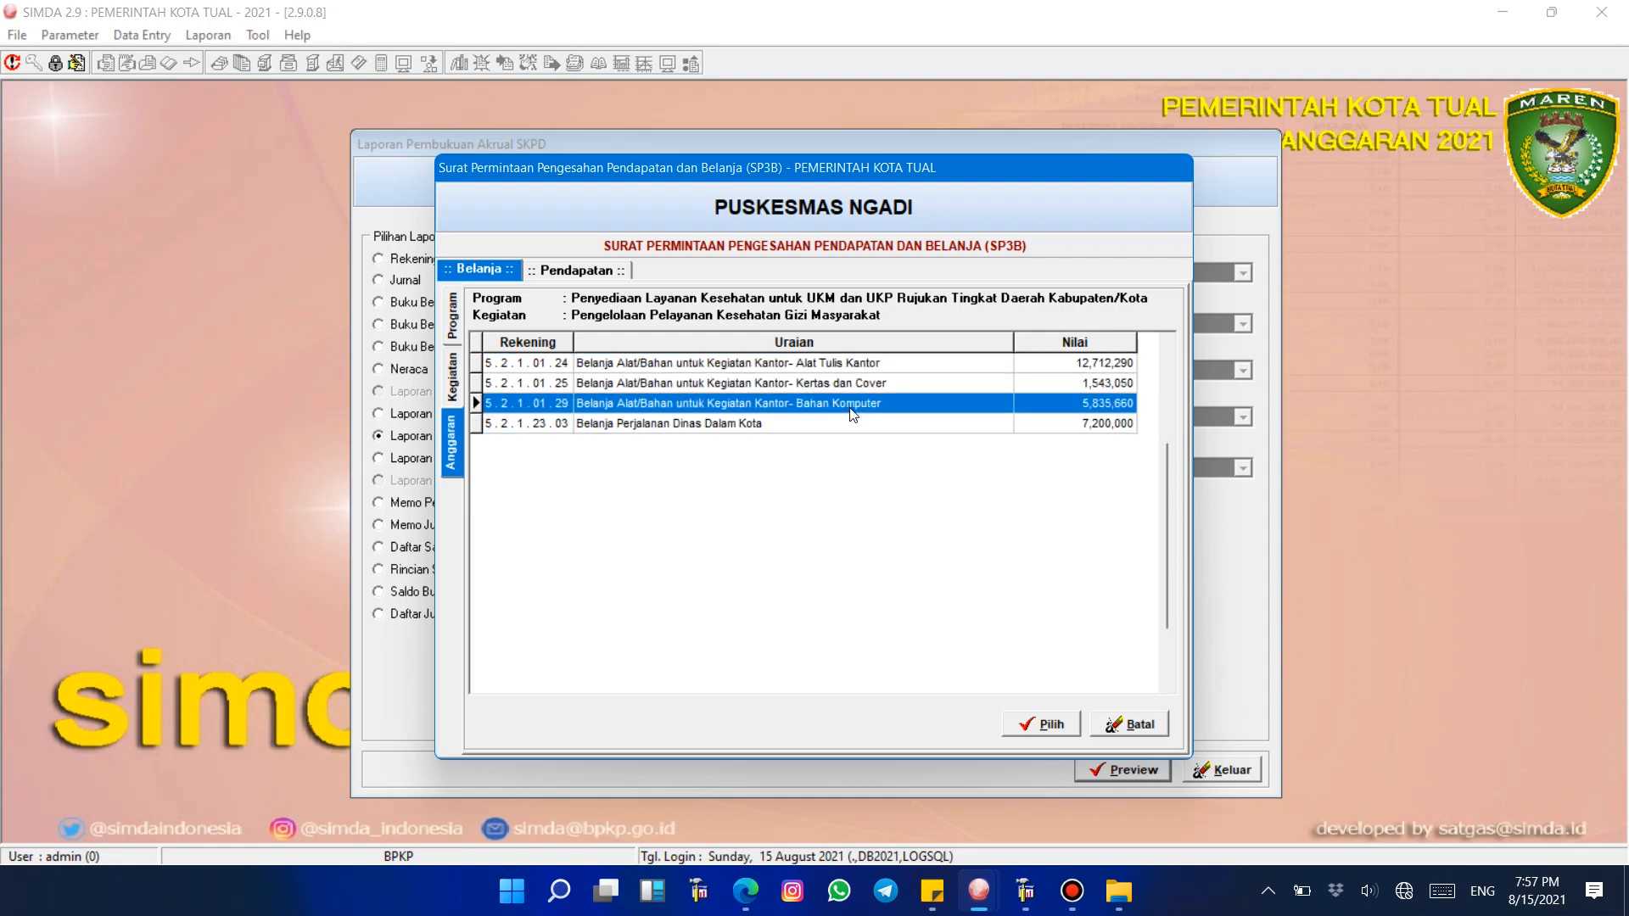
click(849, 424)
click(852, 403)
click(856, 382)
click(860, 363)
click(857, 383)
click(853, 404)
click(853, 426)
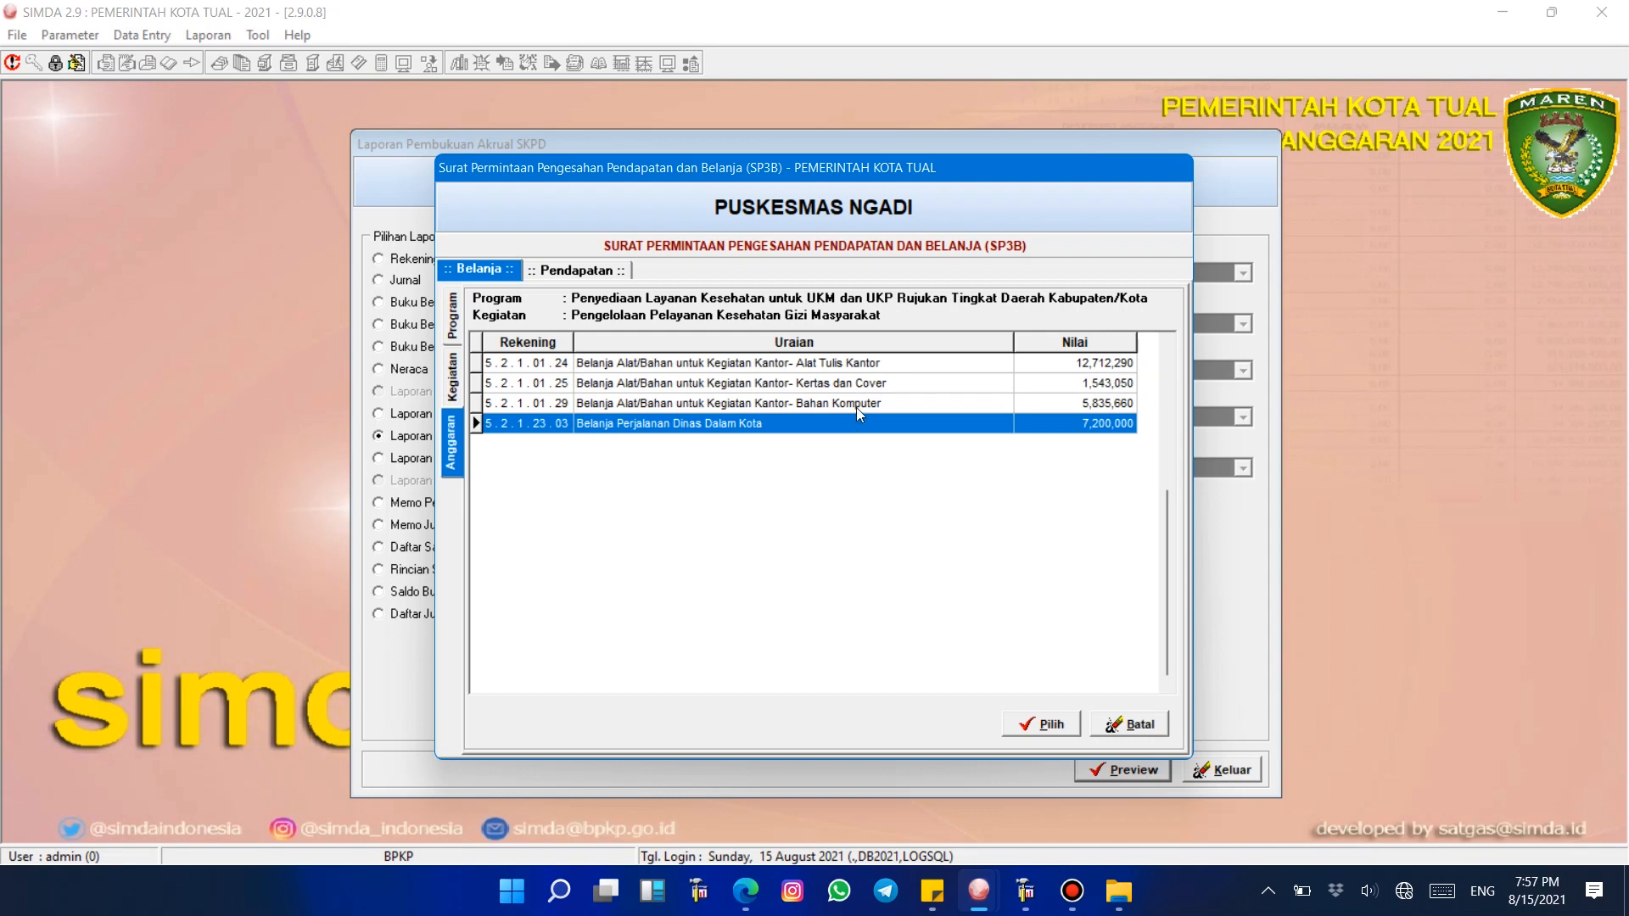
click(857, 407)
click(857, 421)
click(856, 402)
click(863, 385)
click(872, 366)
click(897, 385)
click(885, 405)
click(883, 424)
click(884, 400)
click(891, 381)
click(897, 365)
click(892, 386)
click(882, 404)
click(869, 424)
click(872, 401)
click(877, 385)
click(885, 365)
click(875, 401)
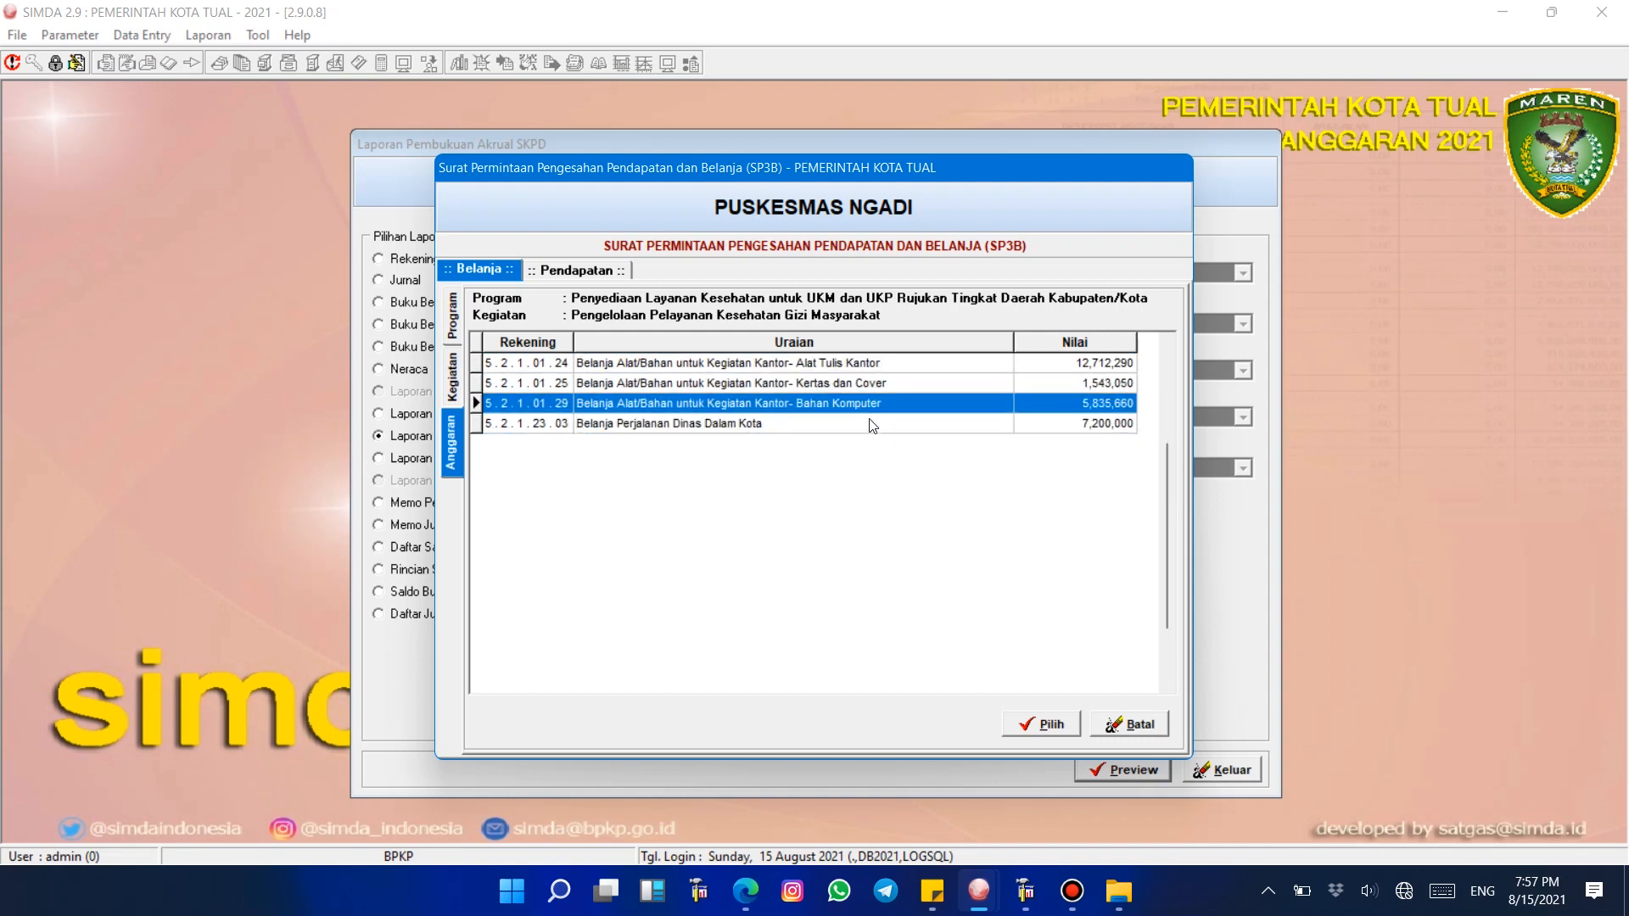
click(871, 429)
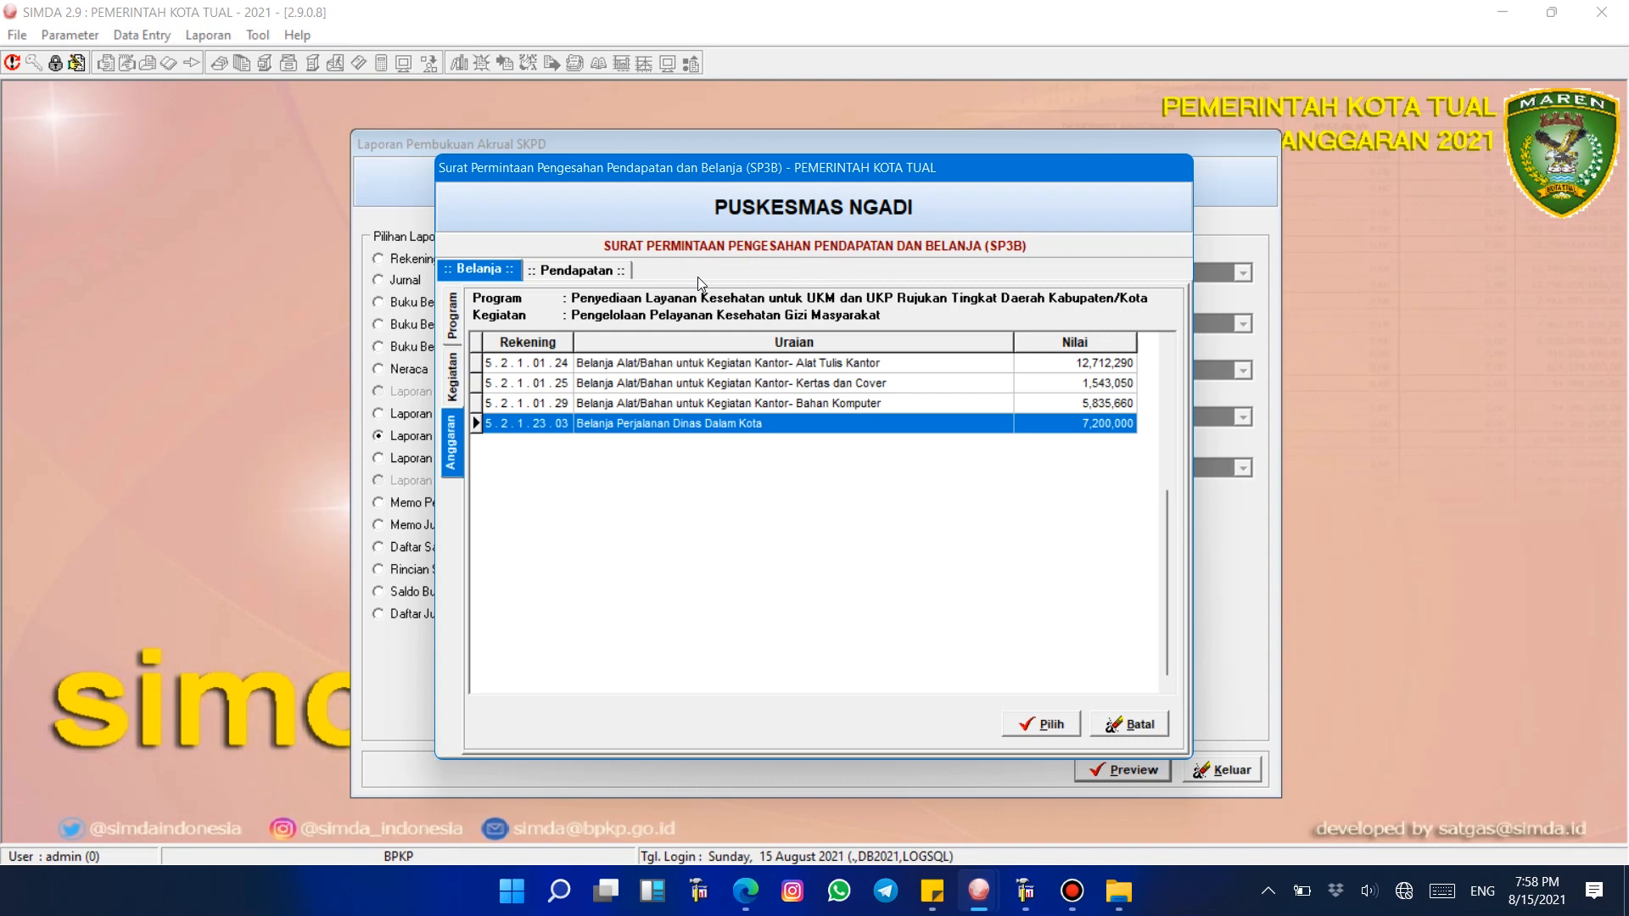
Step: Switch between the SP3B's Belanja and Pendapatan views to inspect the programs and the Dana Kapitasi revenue account
click(706, 404)
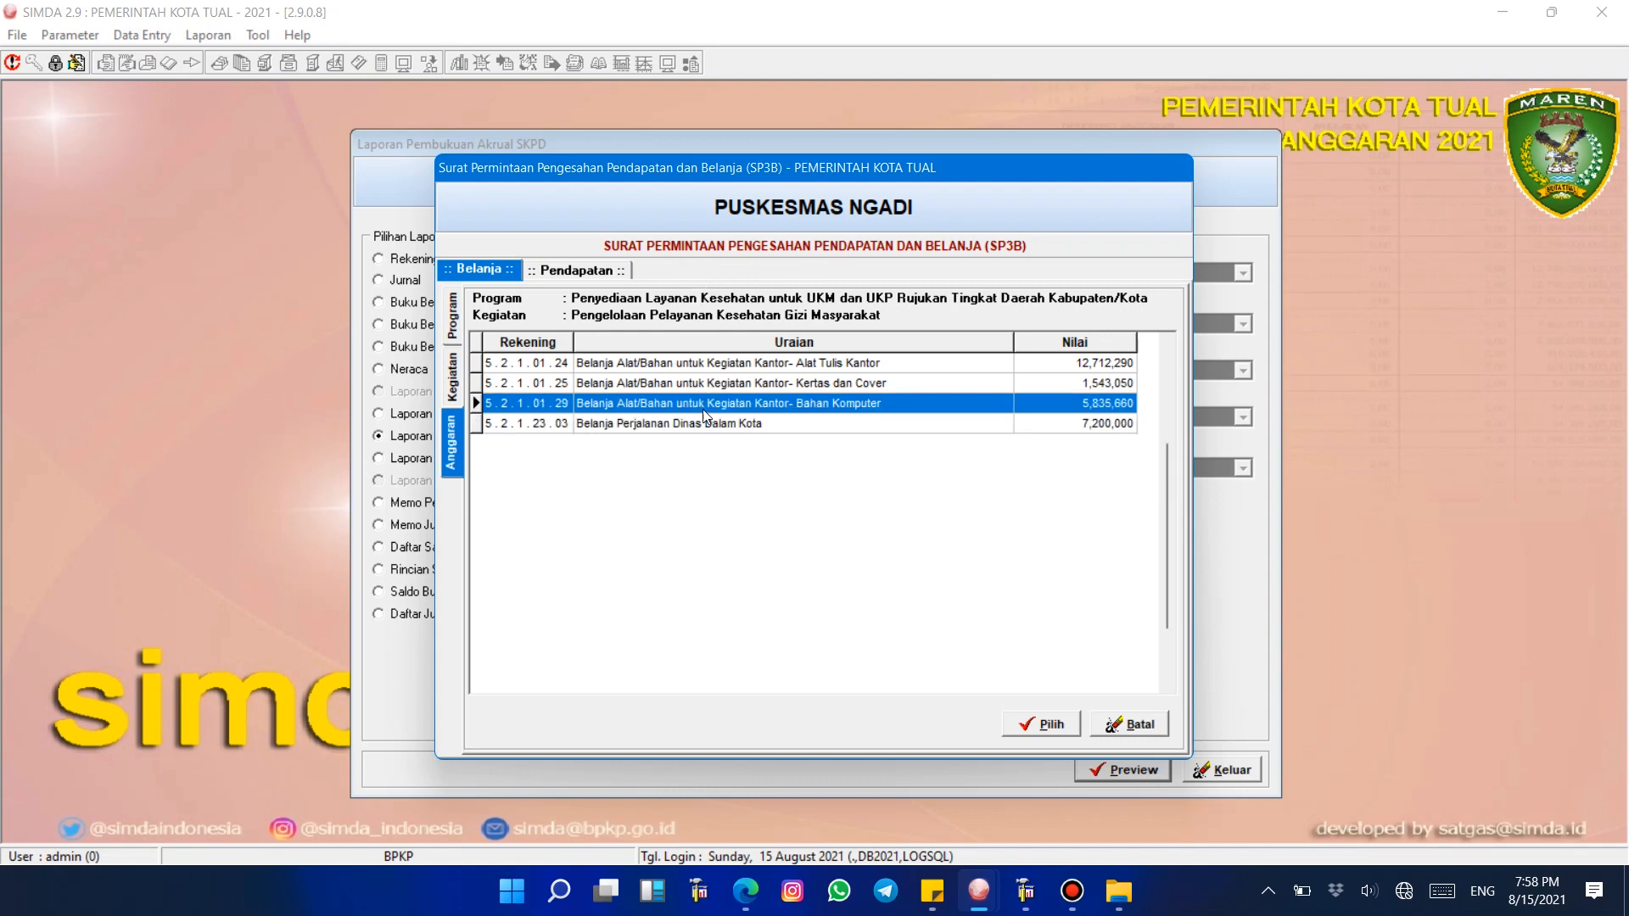
click(582, 271)
click(469, 268)
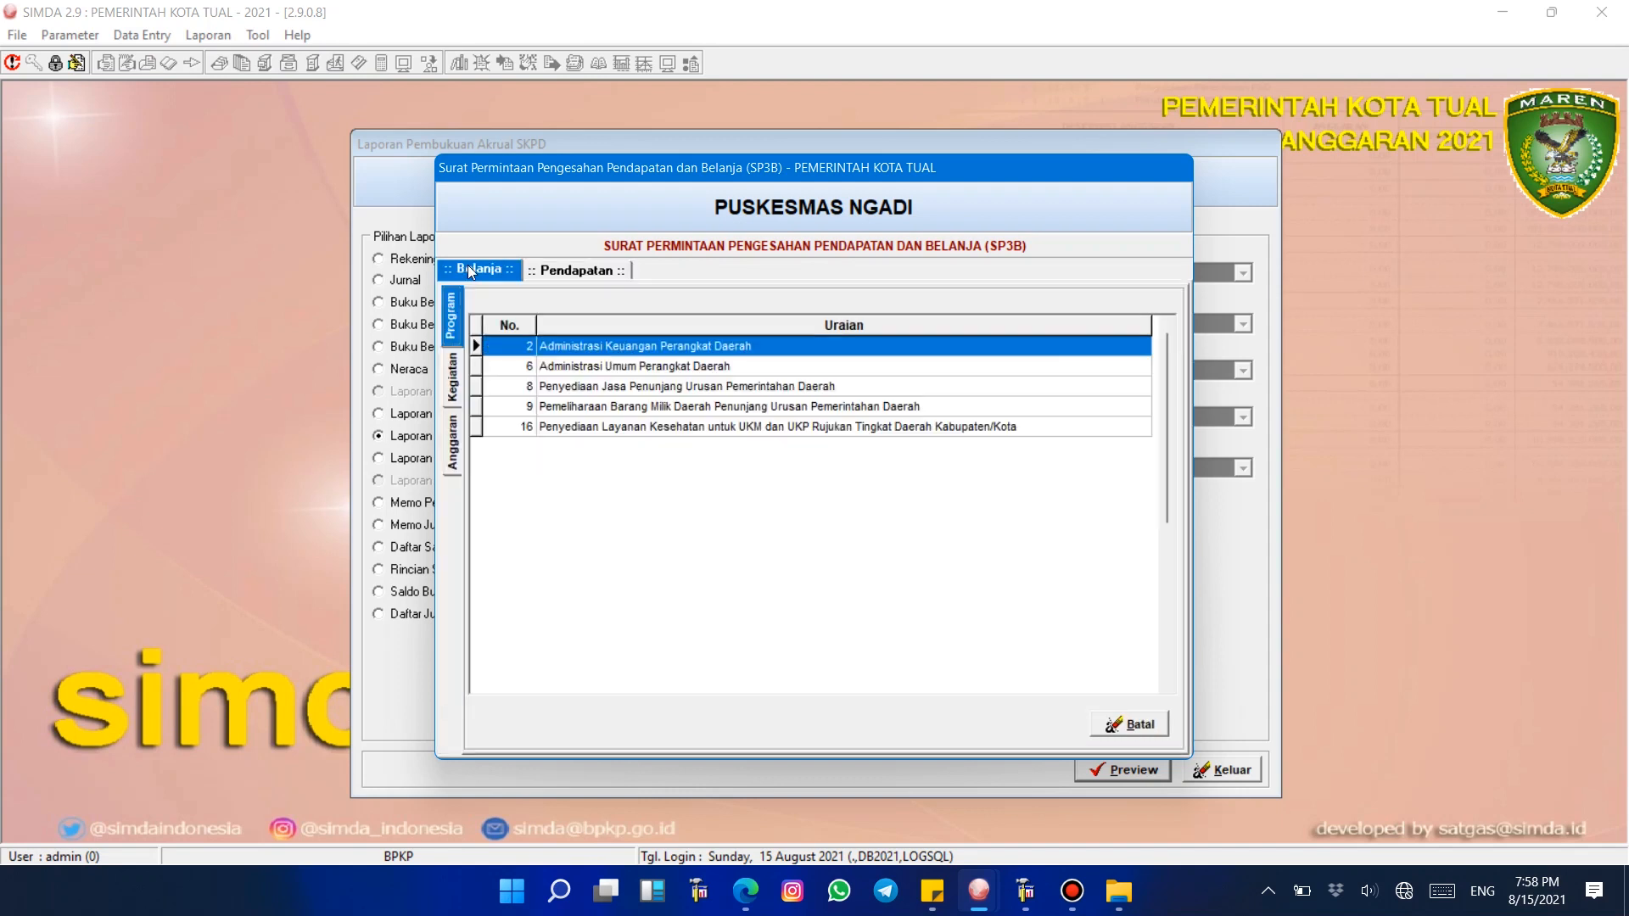
click(578, 272)
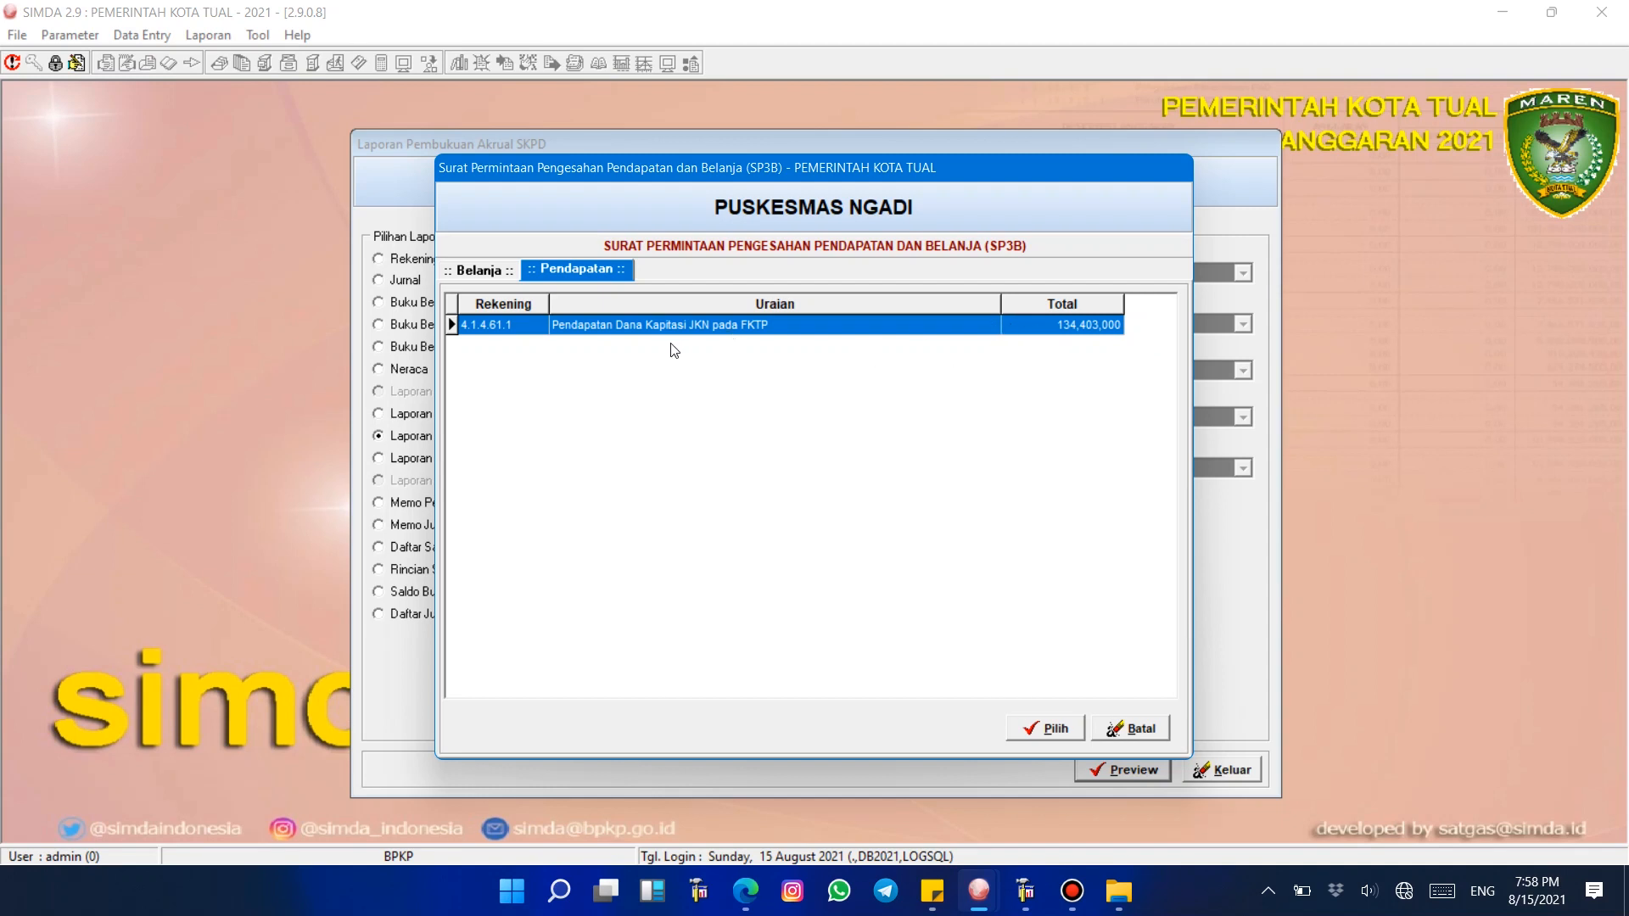
click(487, 274)
click(597, 273)
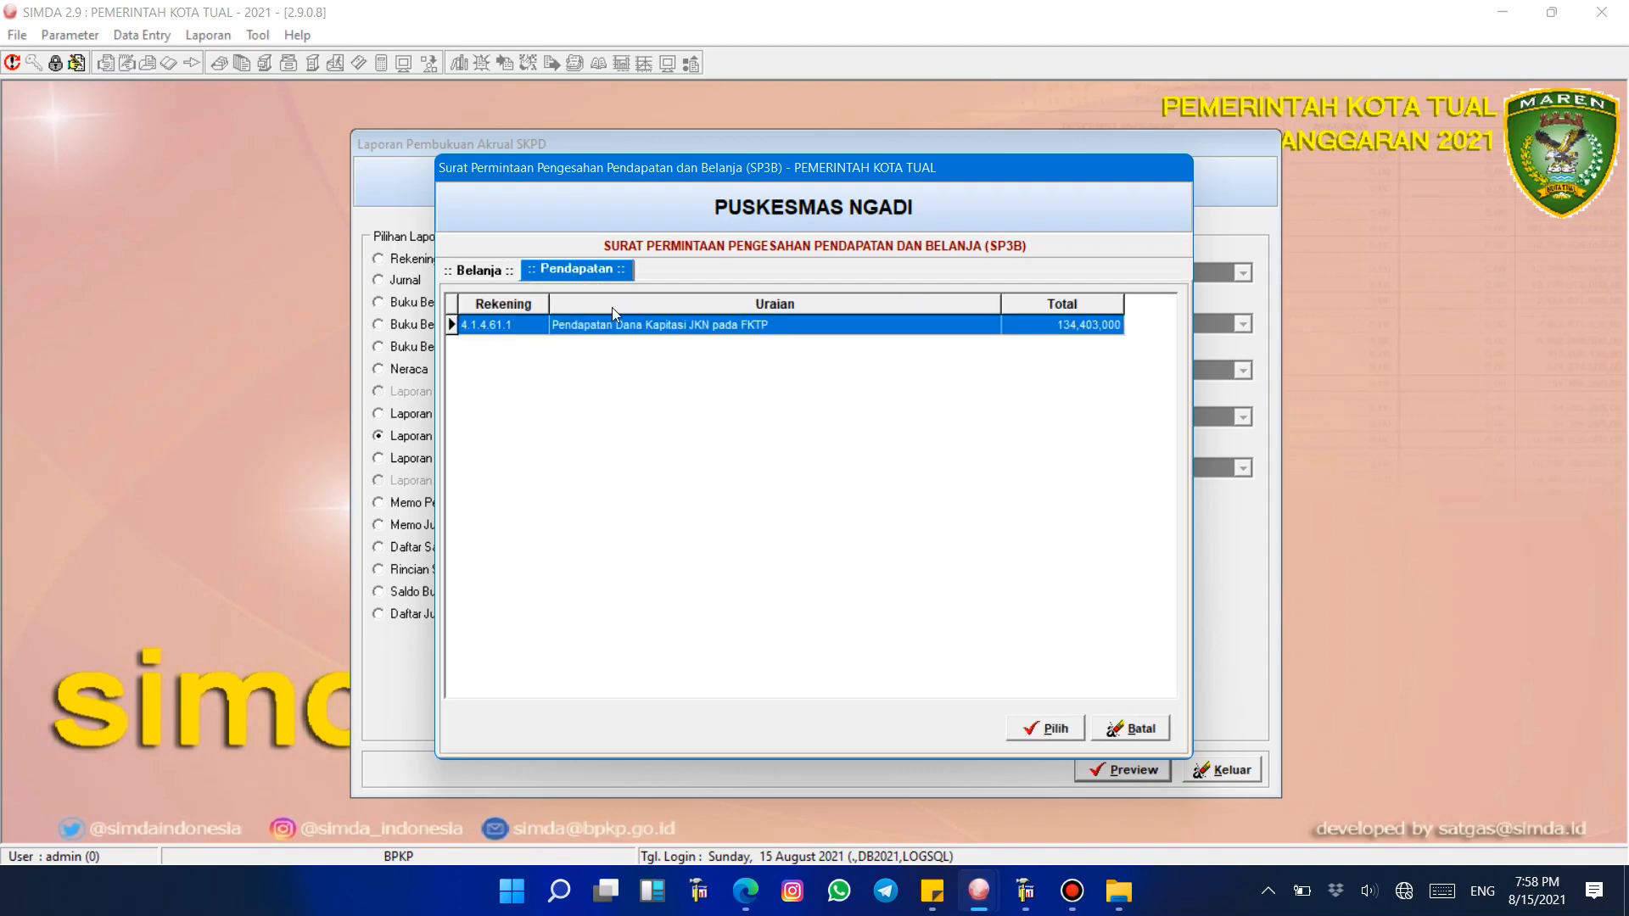
click(459, 267)
click(471, 272)
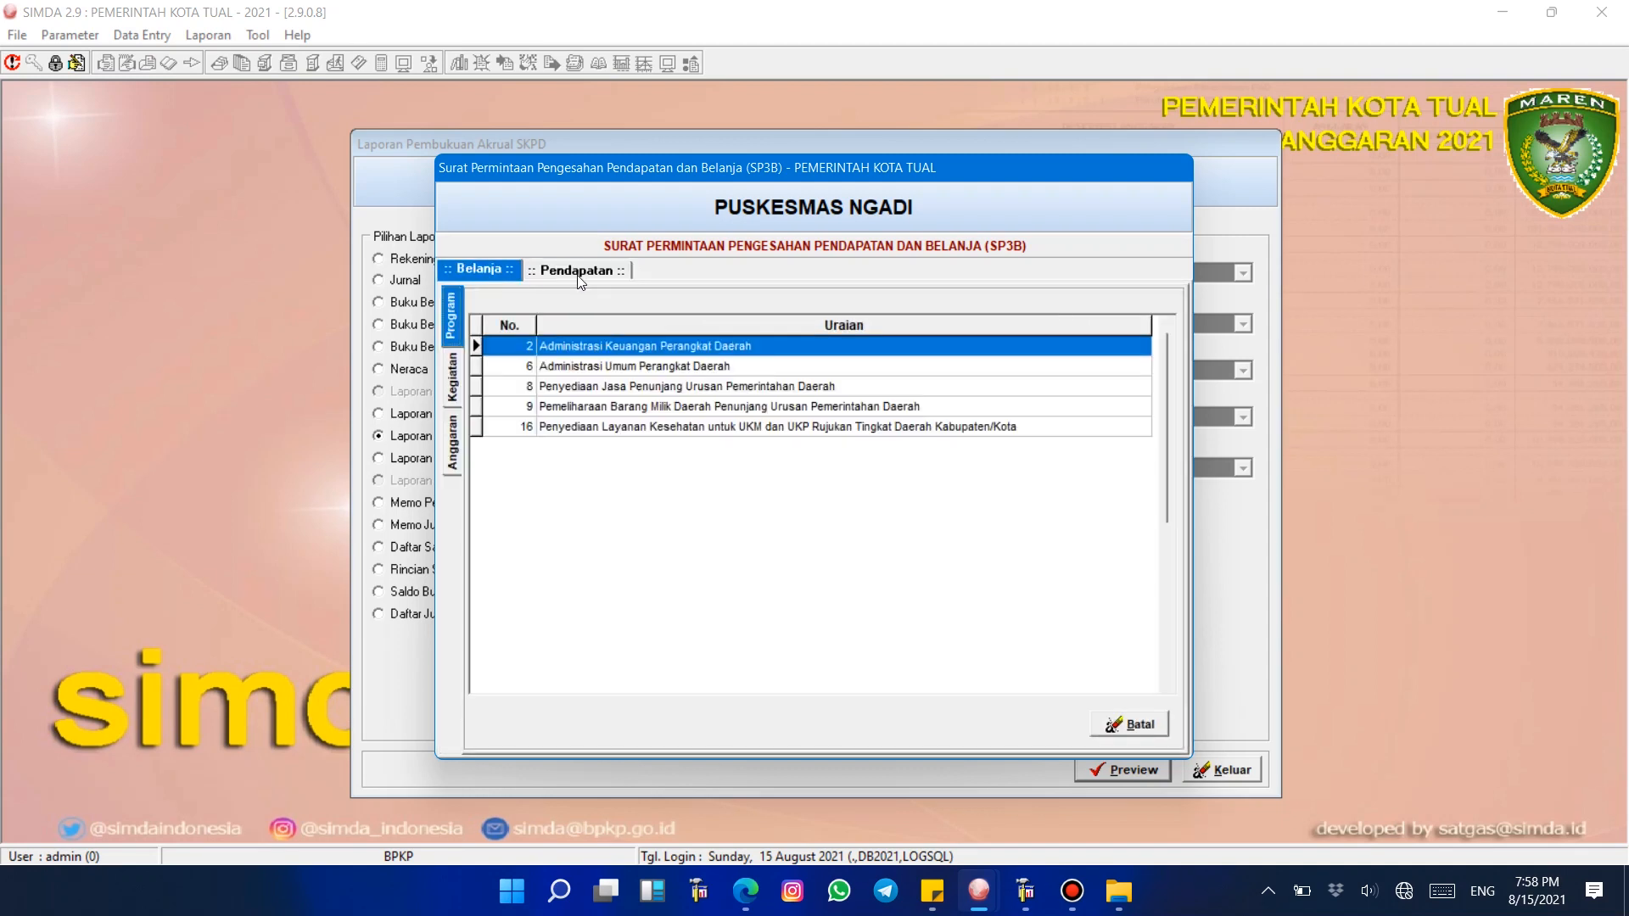
click(576, 273)
click(509, 273)
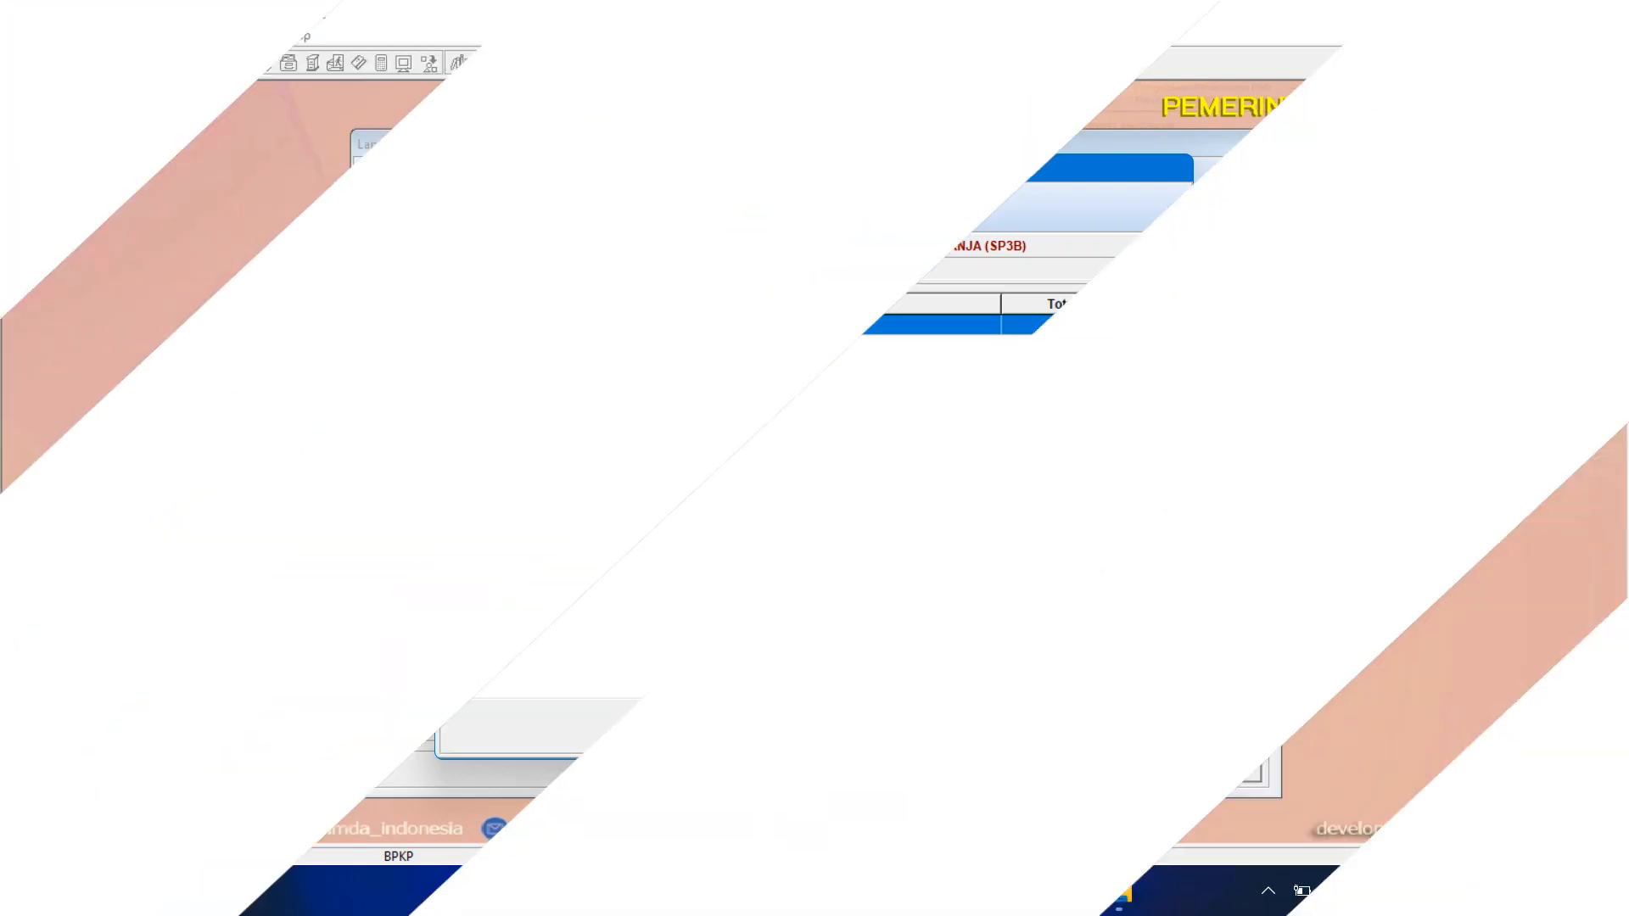